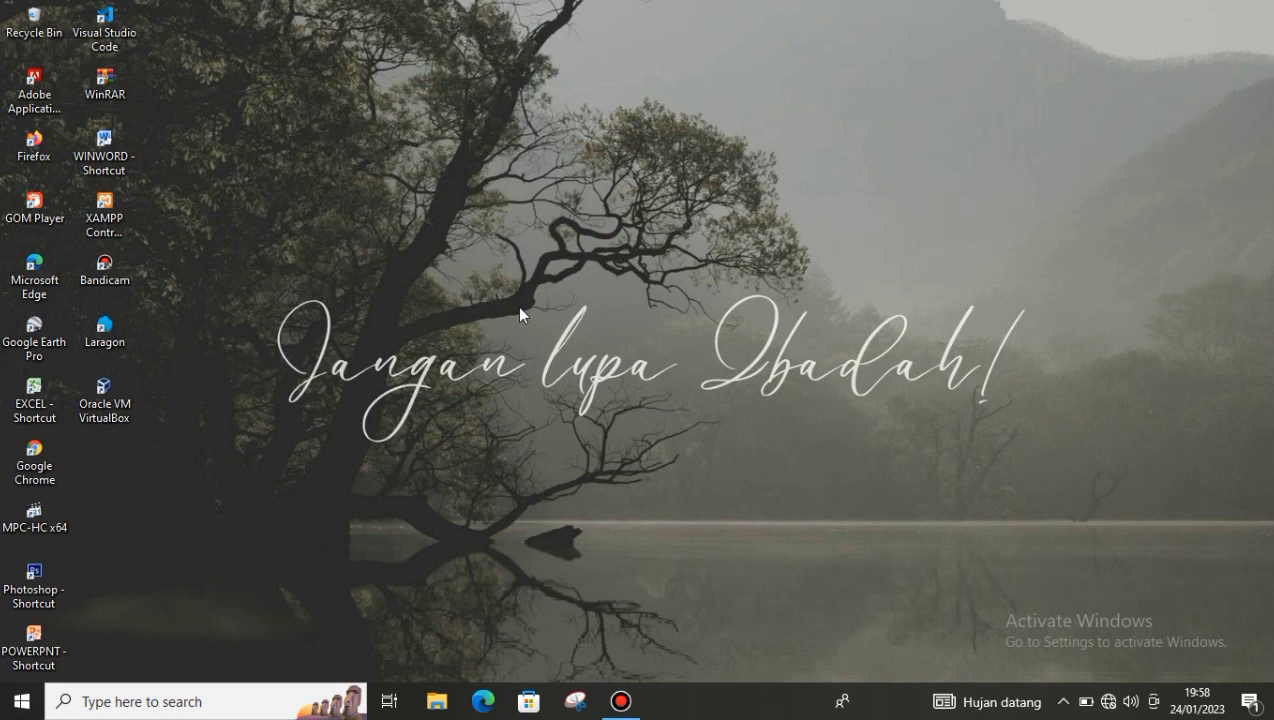
- Launch Laragon and start all services, bringing up Apache on port 80 and MySQL on 3306
{"action": "double_click", "coordinate": [101, 334]}
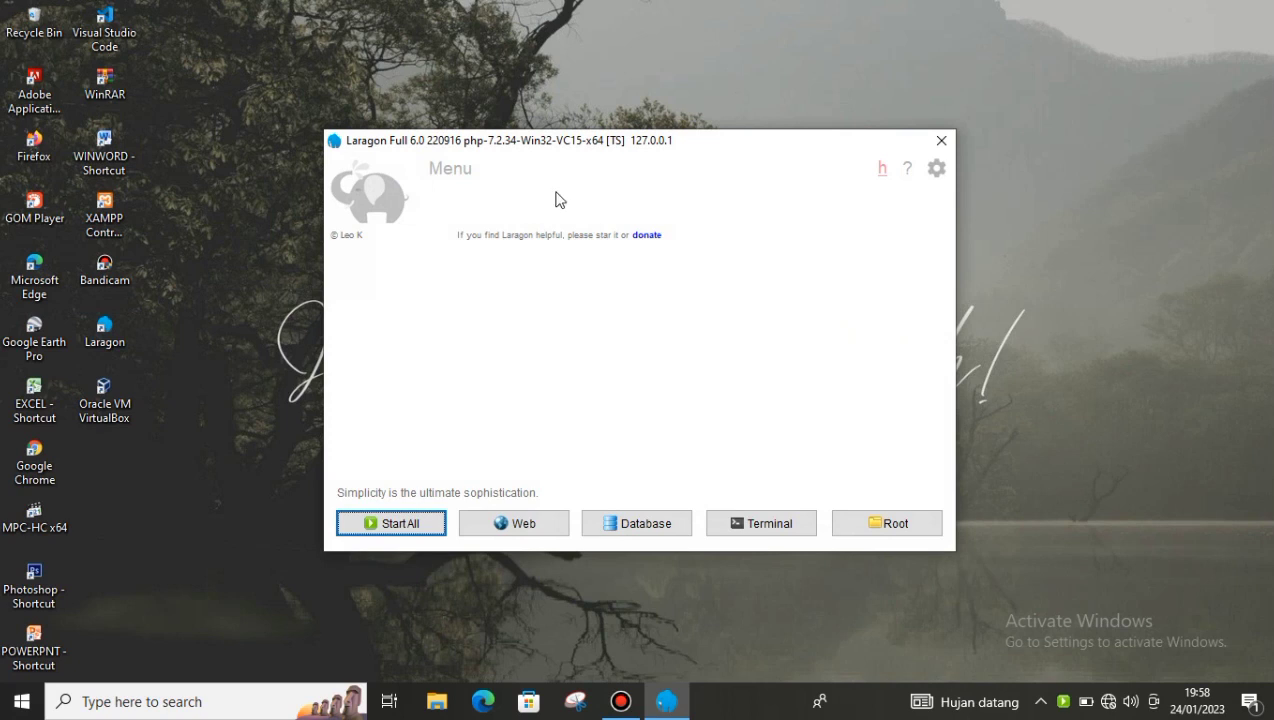
{"action": "left_click", "coordinate": [406, 524]}
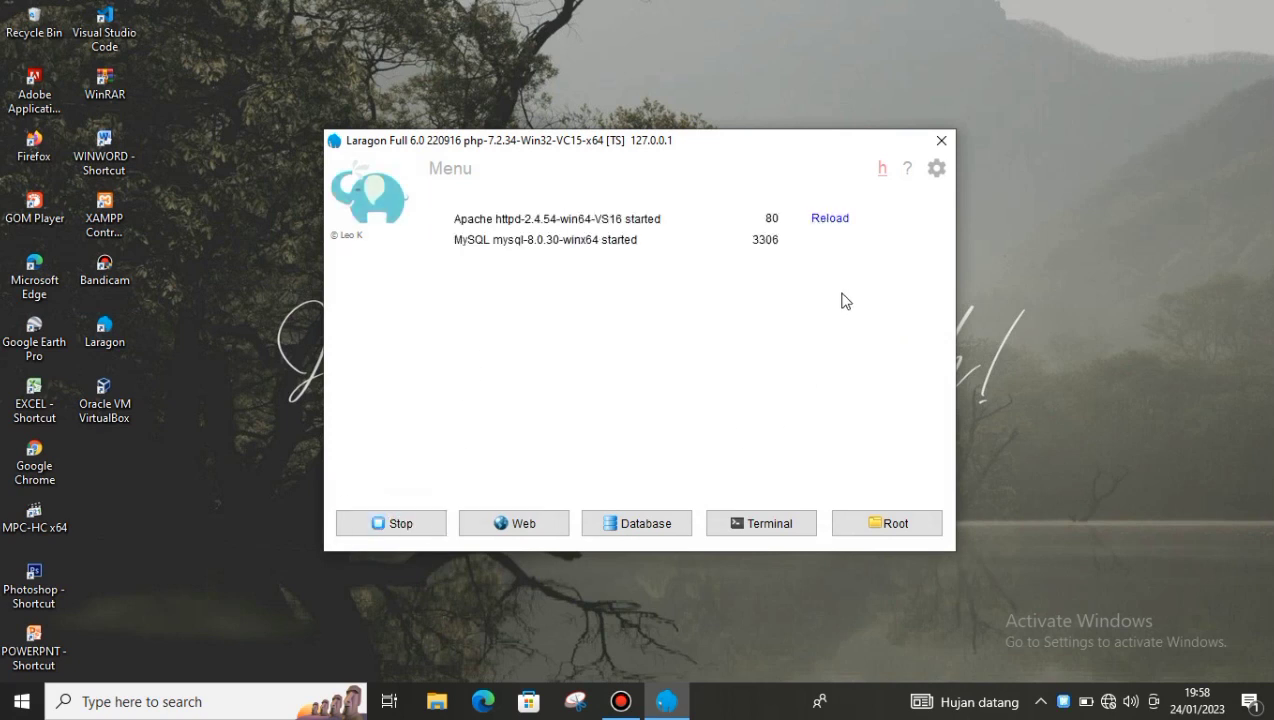
- Log in to phpMyAdmin as root and open the apotek database to view its five tables
{"action": "left_click", "coordinate": [636, 527]}
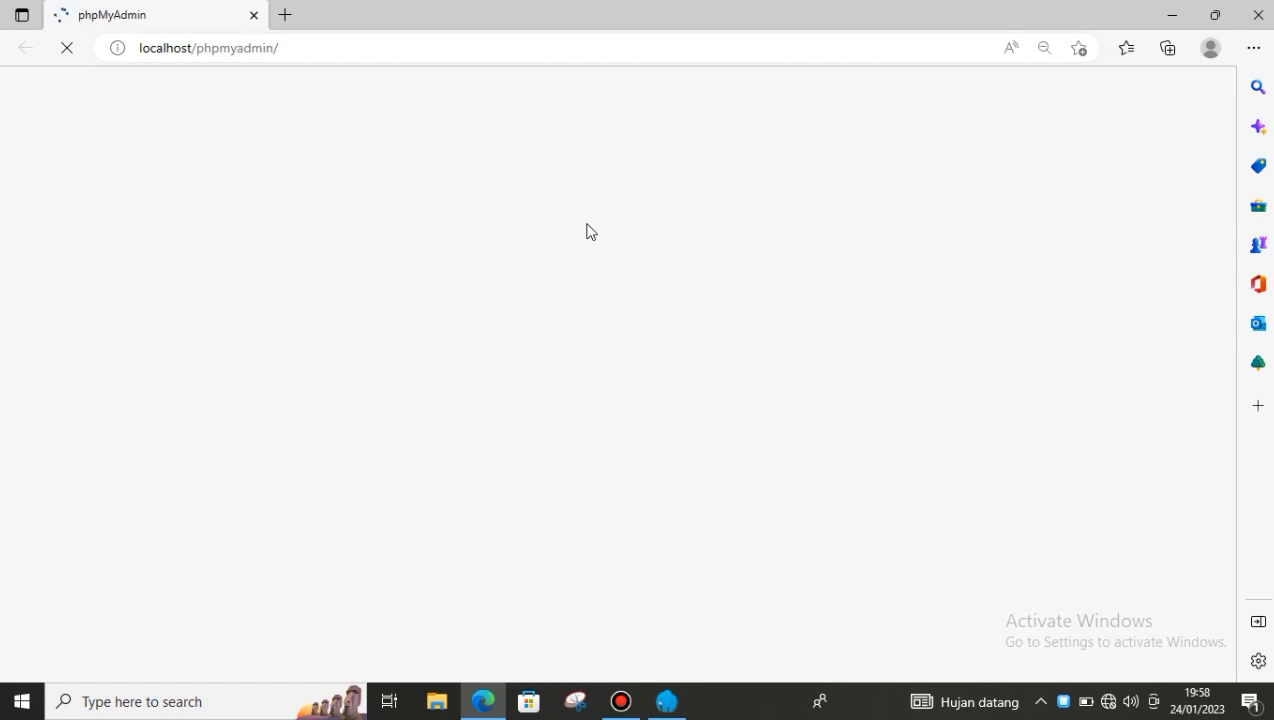
{"action": "left_click", "coordinate": [611, 340]}
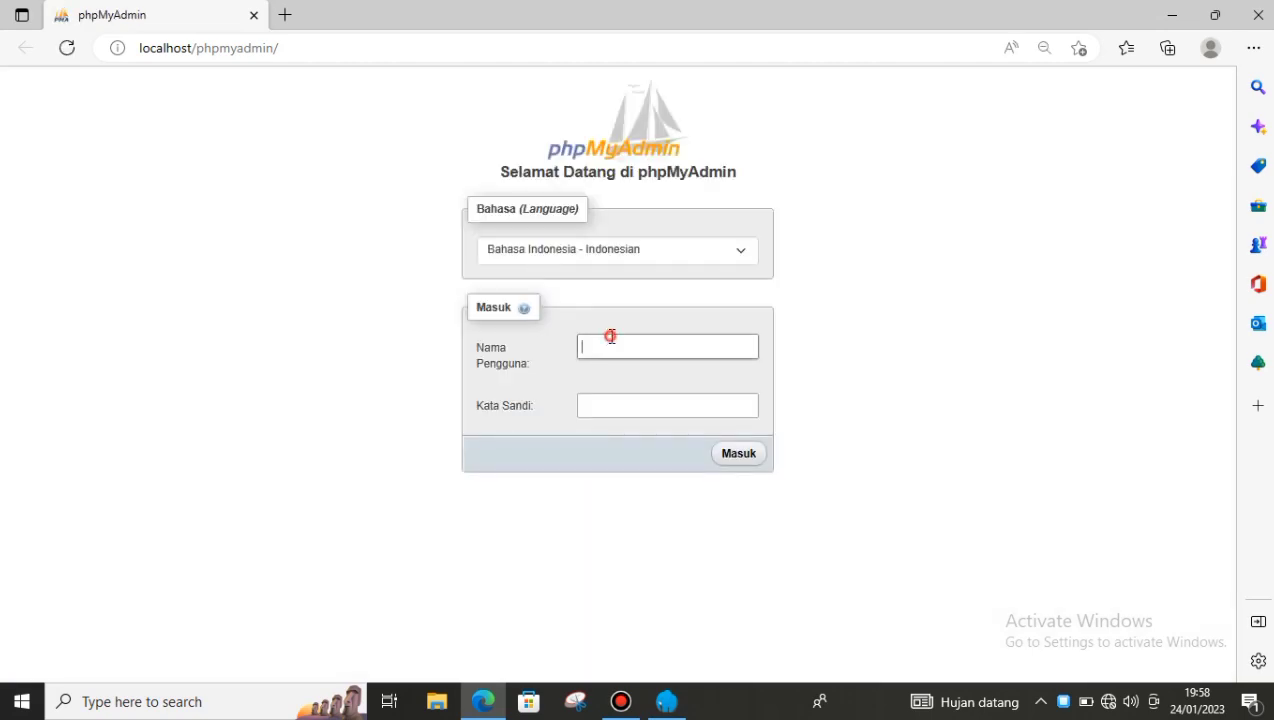
{"action": "type", "text": "root"}
{"action": "left_click", "coordinate": [741, 466]}
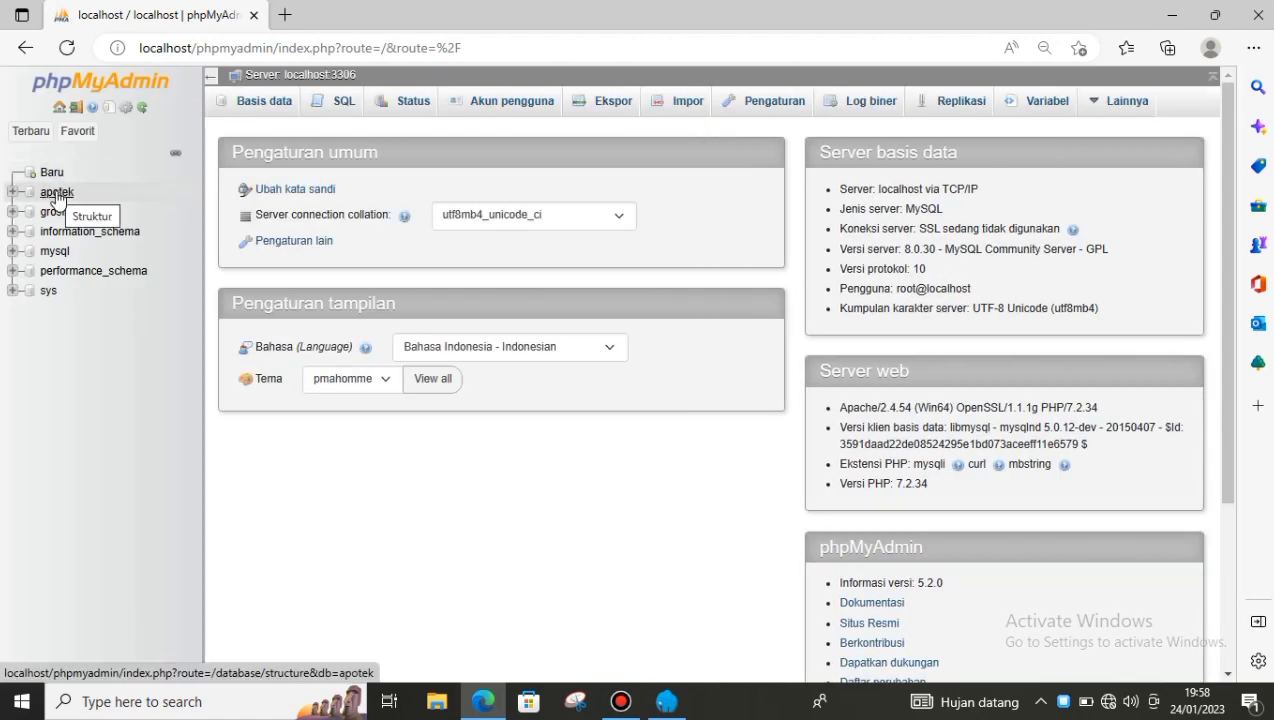
{"action": "left_click", "coordinate": [57, 193]}
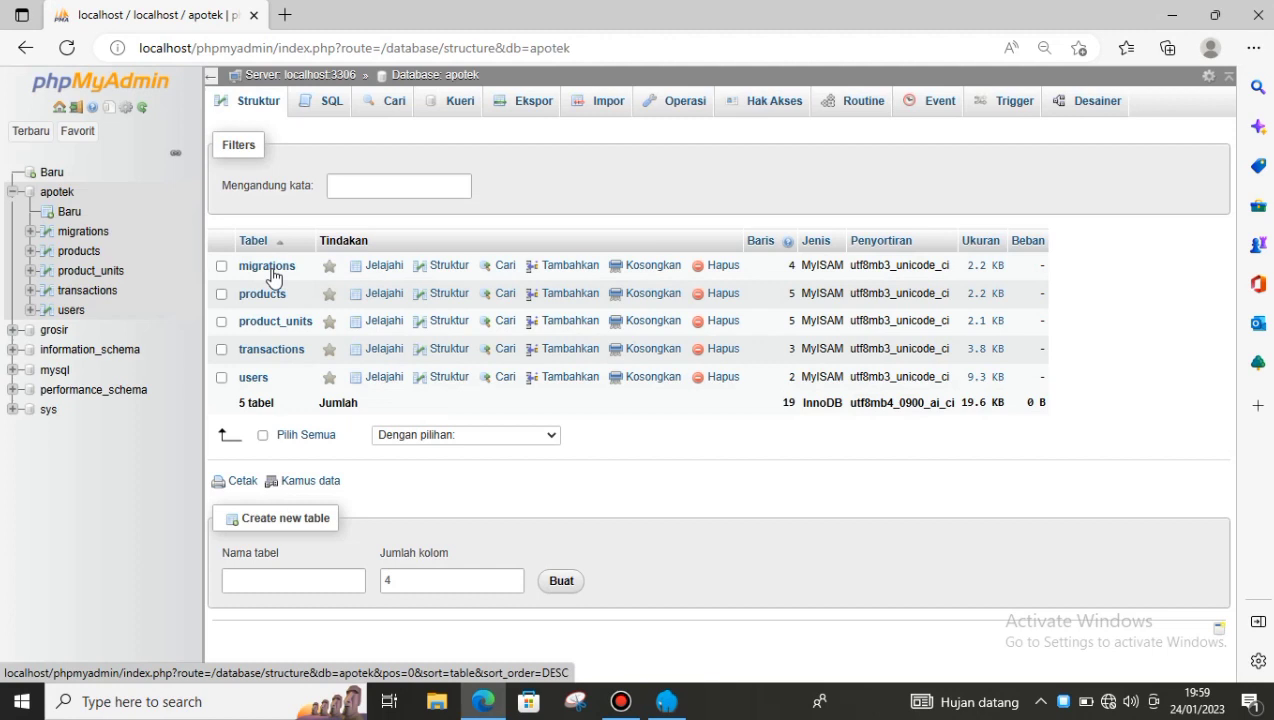
{"action": "left_click", "coordinate": [761, 524]}
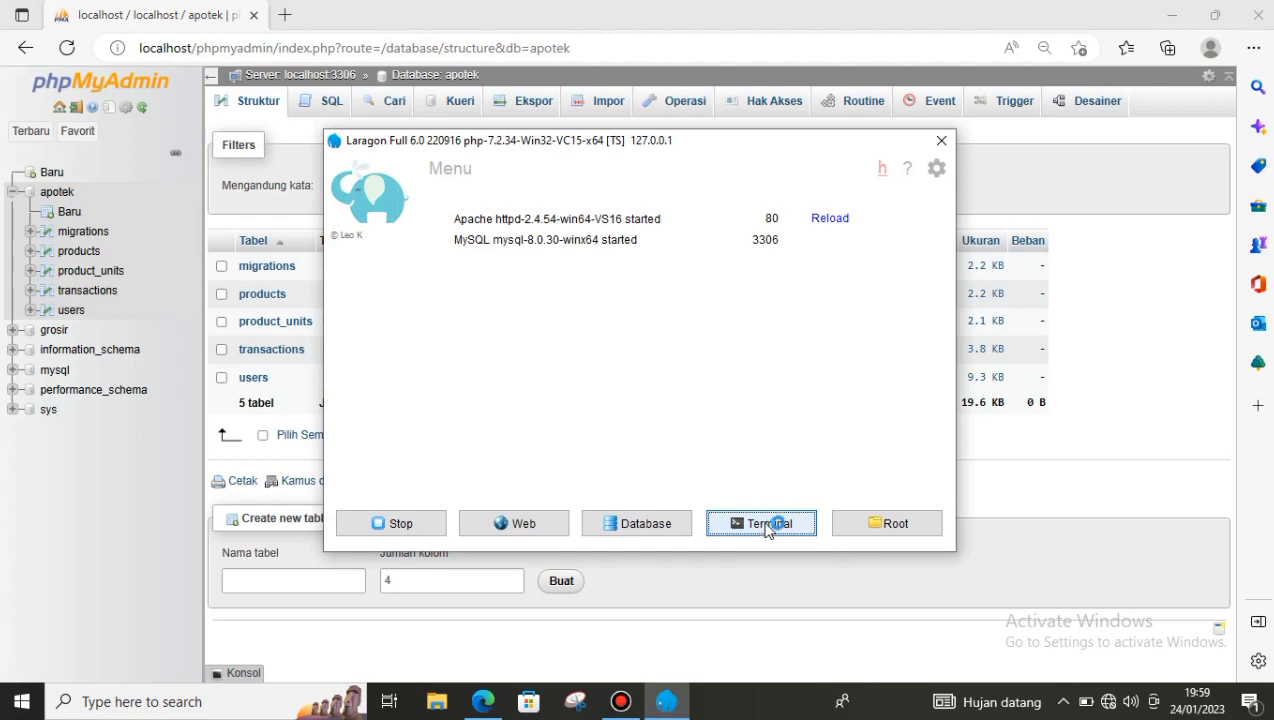
- In Cmder, run php artisan serve inside the Aplikasi_Apotek folder
{"action": "left_click", "coordinate": [777, 527]}
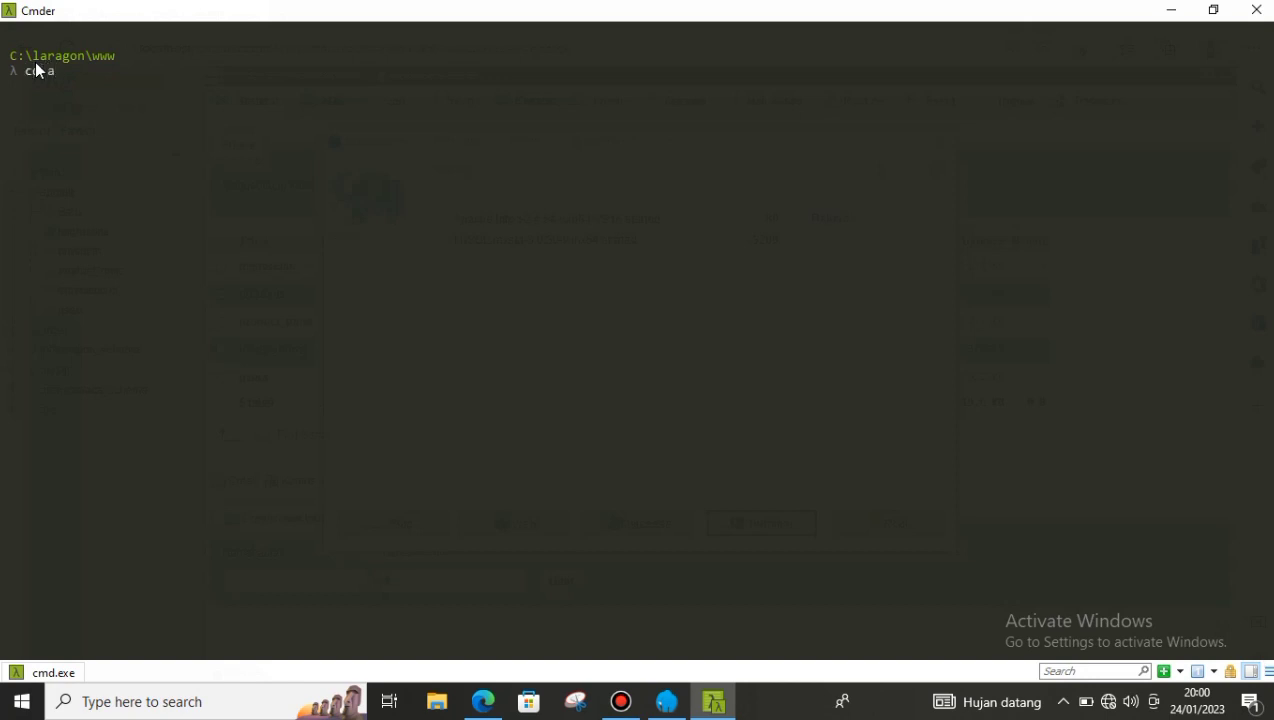
{"action": "key", "text": "Tab"}
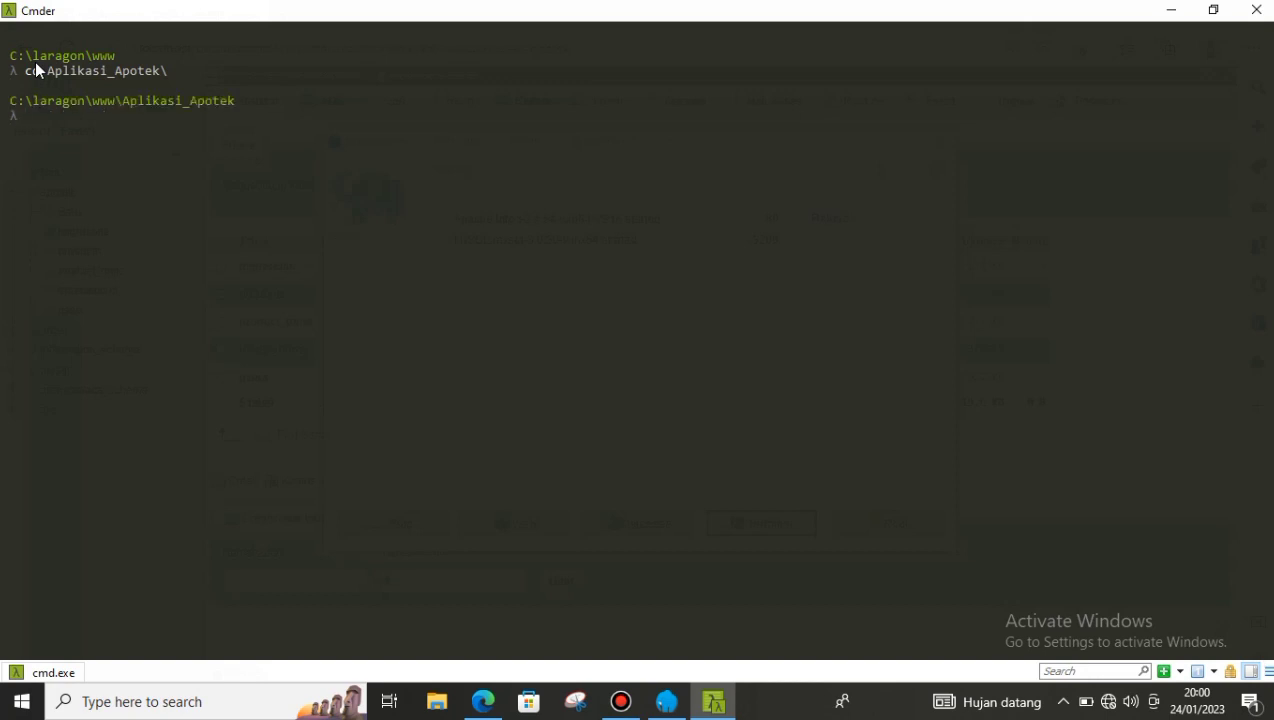
{"action": "type", "text": "php artisan serve"}
{"action": "key", "text": "Return"}
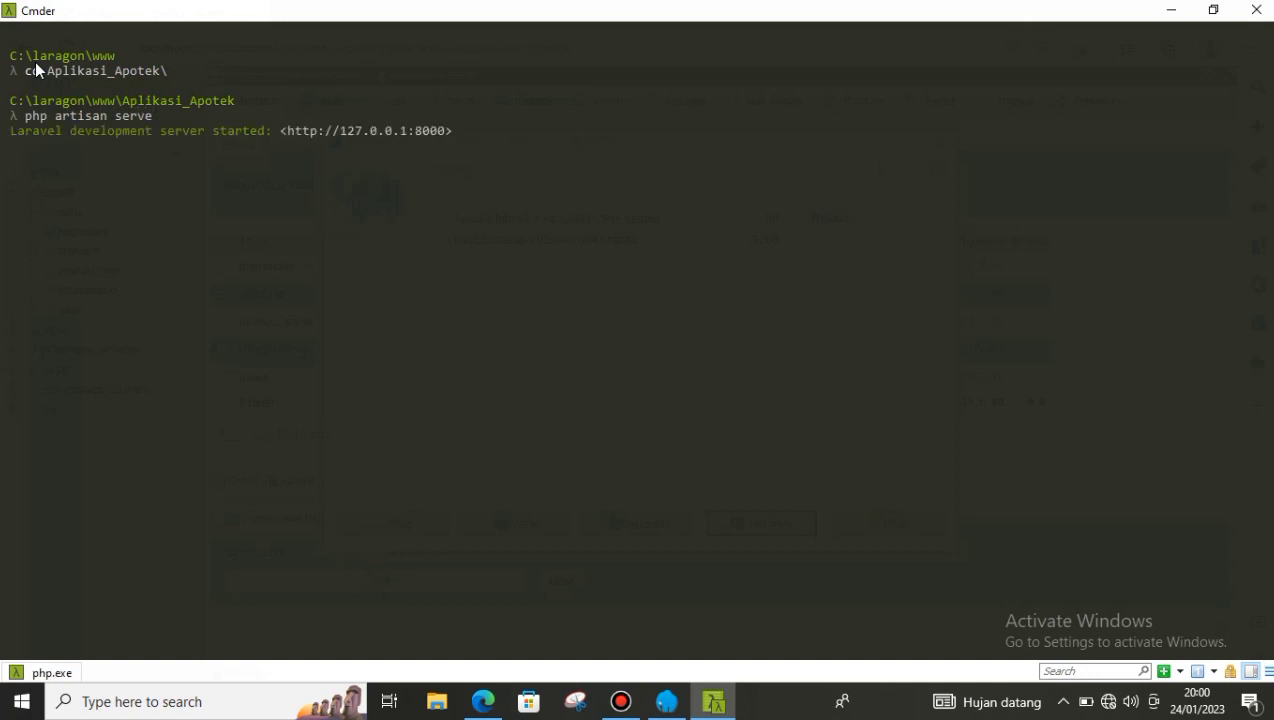
{"action": "left_click_drag", "start_coordinate": [289, 131], "coordinate": [444, 134]}
{"action": "left_click", "coordinate": [668, 703]}
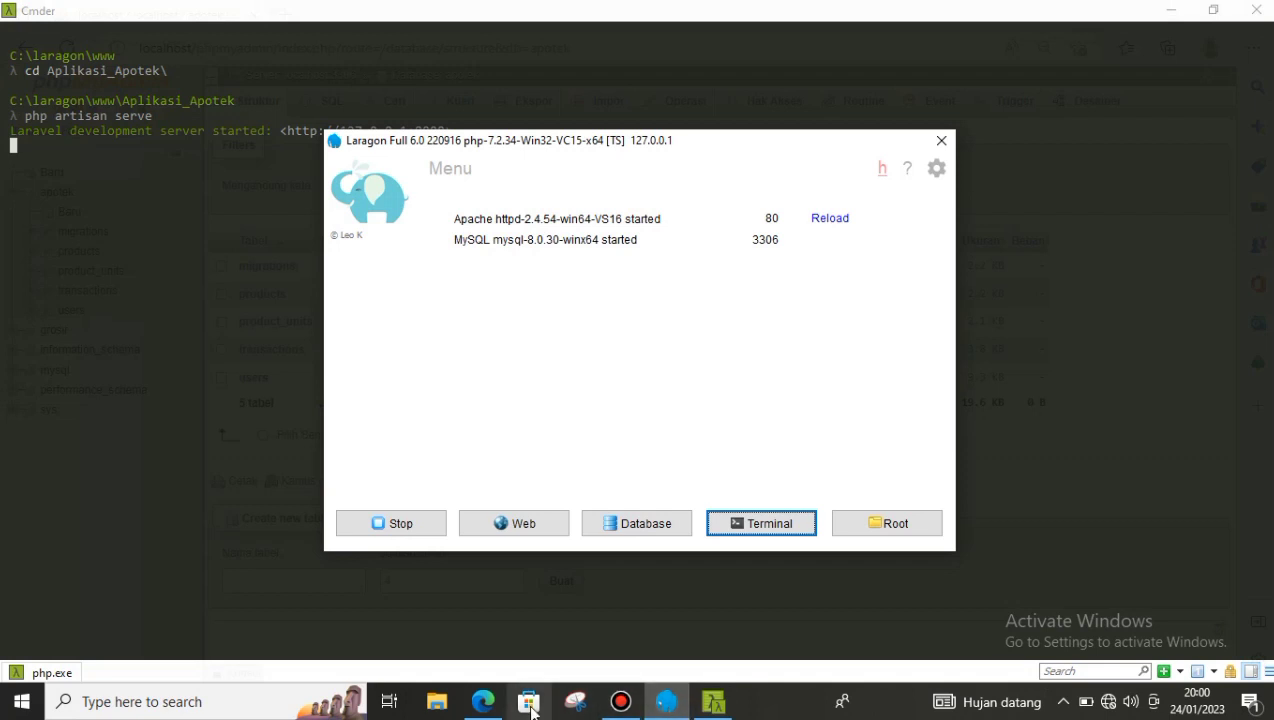
{"action": "left_click", "coordinate": [483, 701]}
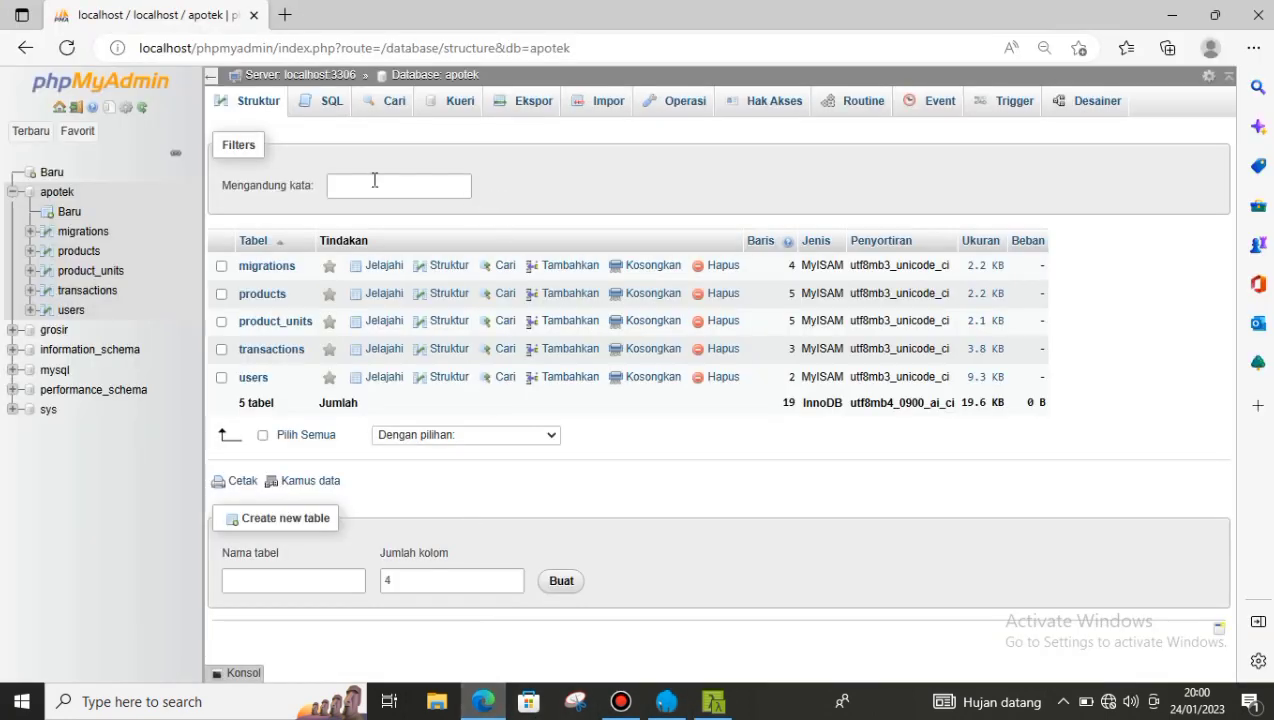
{"action": "left_click", "coordinate": [285, 15]}
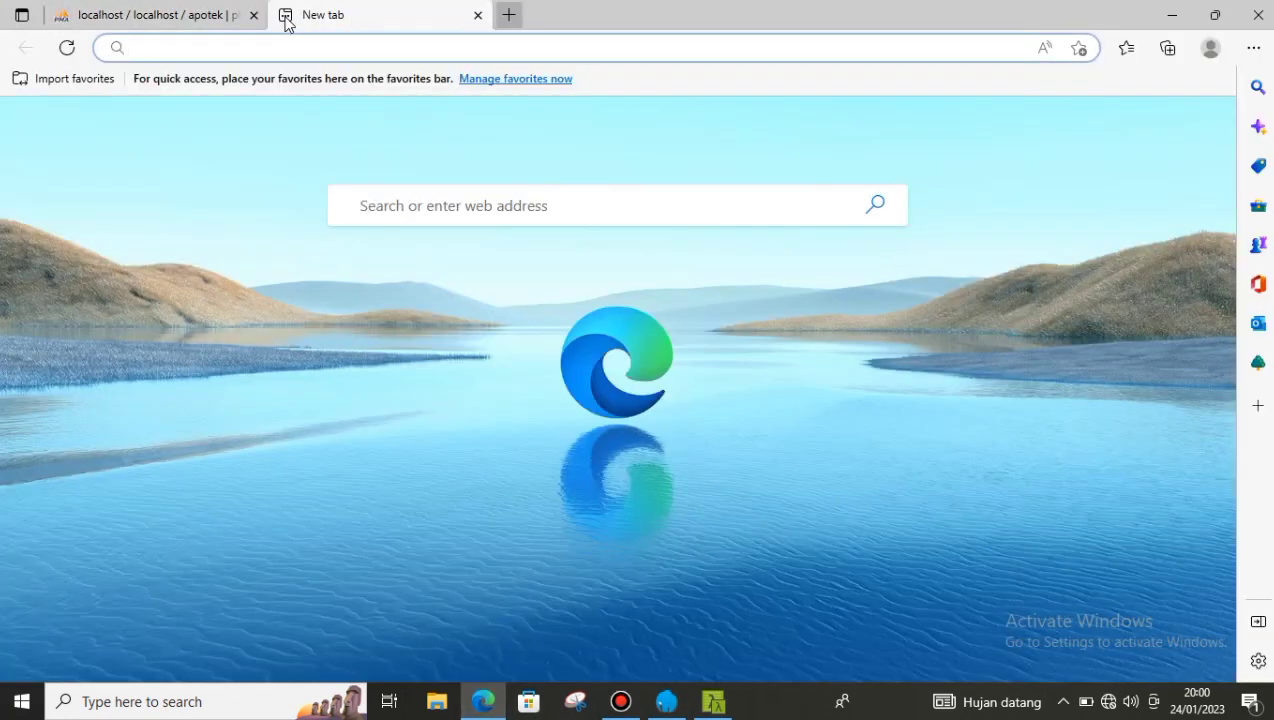
{"action": "type", "text": "http://127.0.0.1:8000"}
{"action": "left_click", "coordinate": [213, 84]}
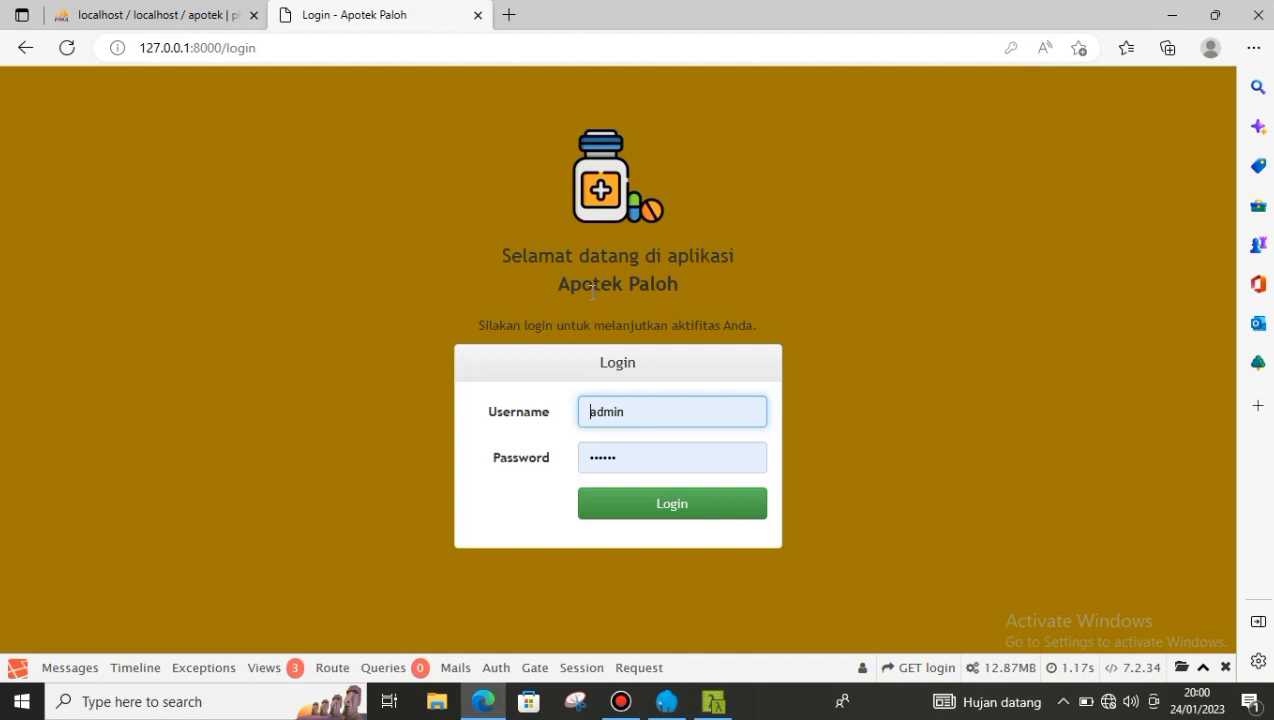
- Log in with the administrator's username and password
{"action": "left_click", "coordinate": [638, 413]}
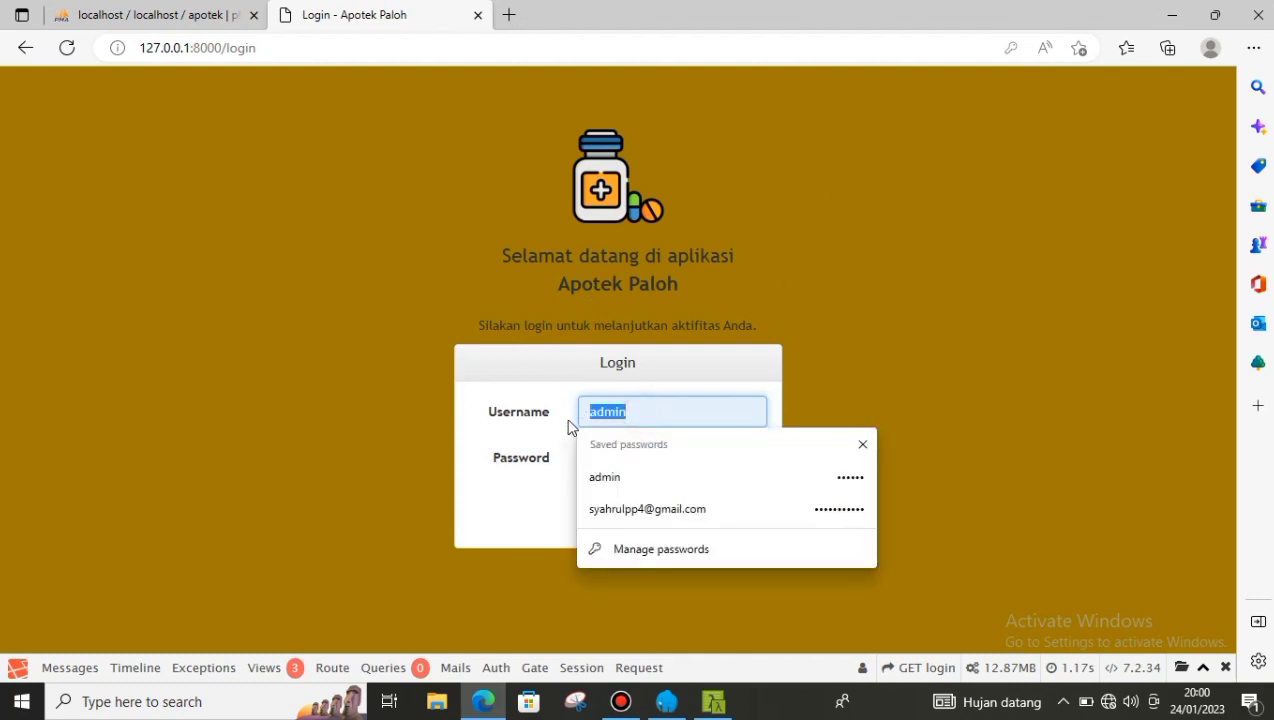
{"action": "left_click", "coordinate": [640, 452]}
{"action": "left_click_drag", "start_coordinate": [640, 455], "coordinate": [562, 464]}
{"action": "left_click", "coordinate": [690, 445]}
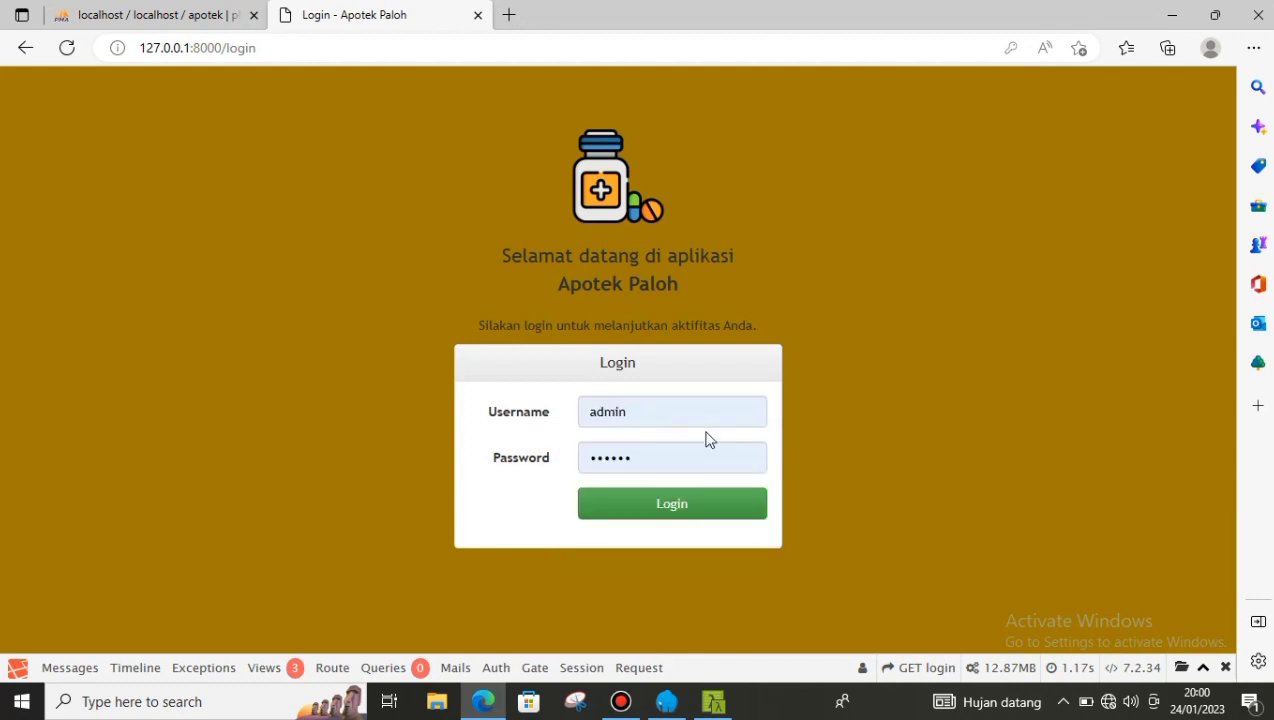
{"action": "left_click", "coordinate": [677, 507]}
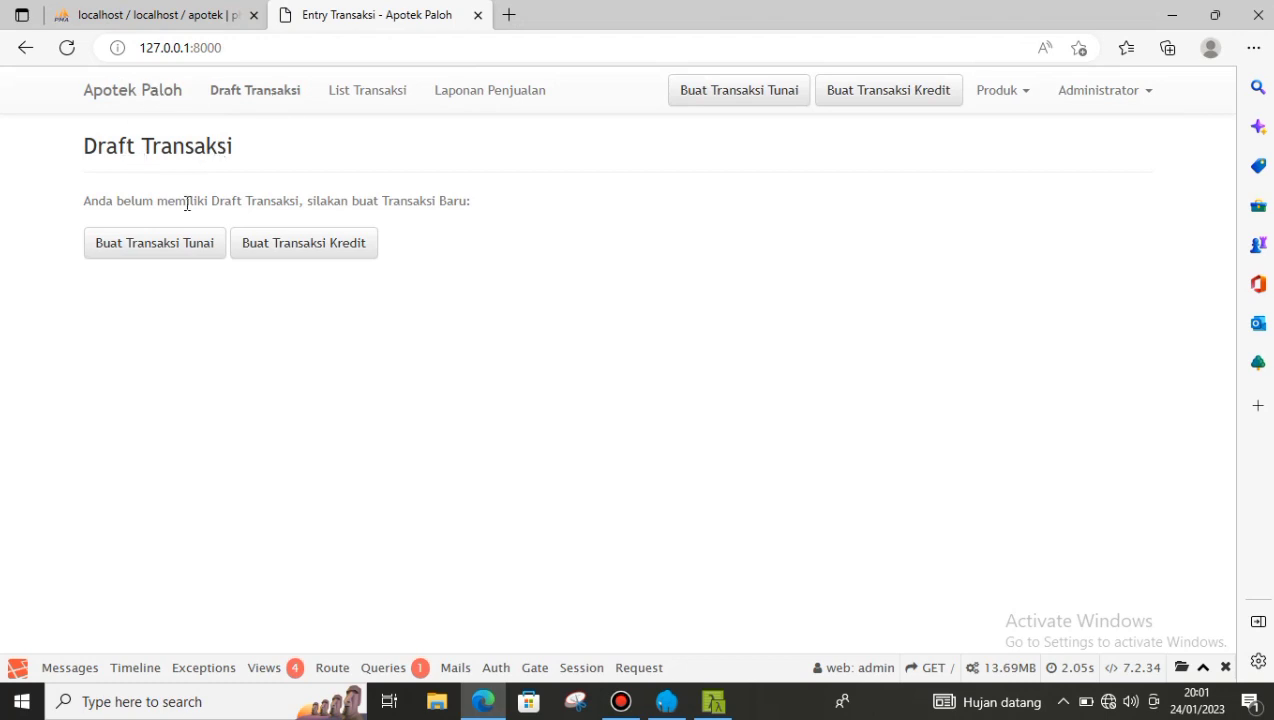
- From Draft Transaksi, create a new Tunai cash transaction with an empty cart
{"action": "left_click", "coordinate": [265, 100]}
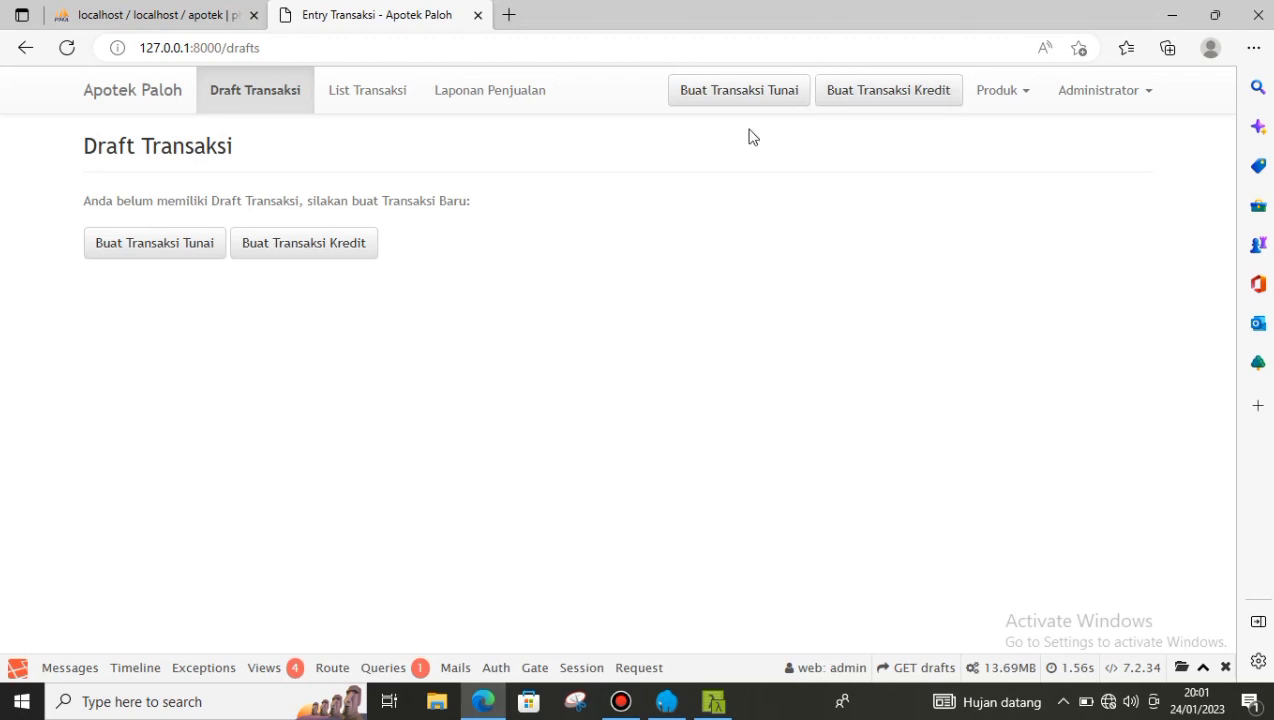
{"action": "left_click", "coordinate": [737, 101]}
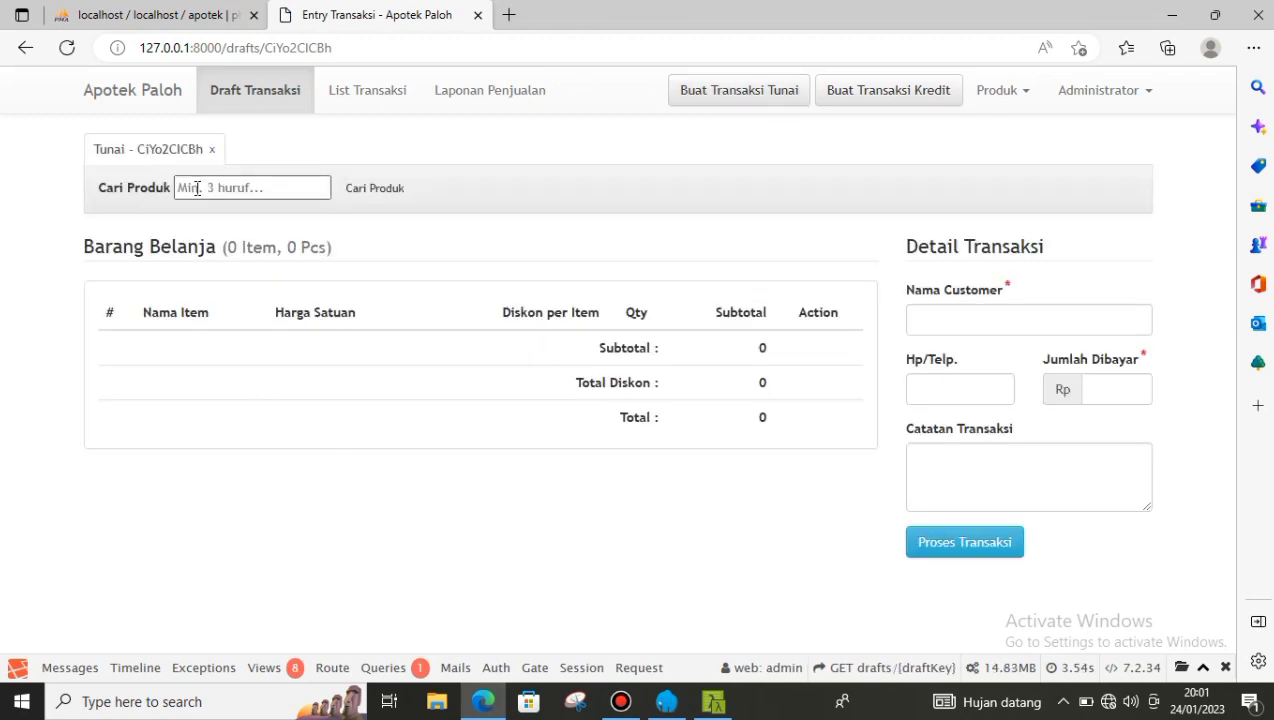
- Search products for 'para' and add 2 Paramex to the cart
{"action": "left_click", "coordinate": [197, 188]}
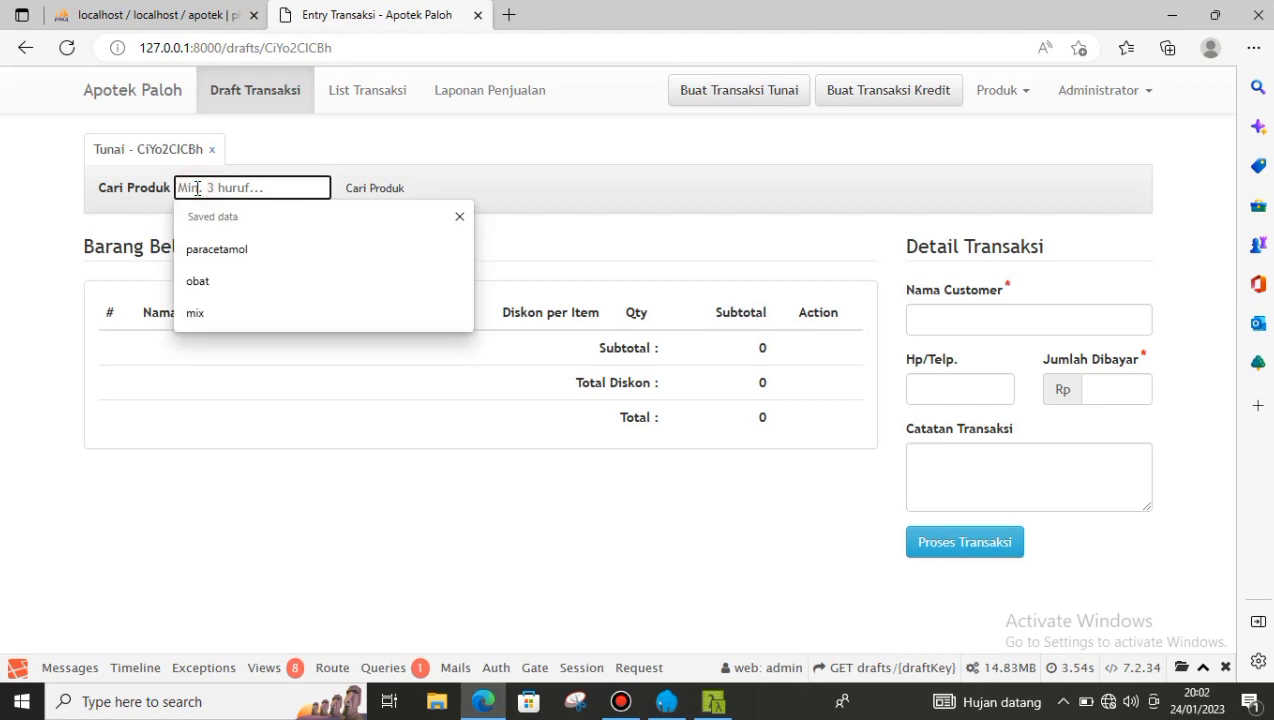
{"action": "type", "text": "p"}
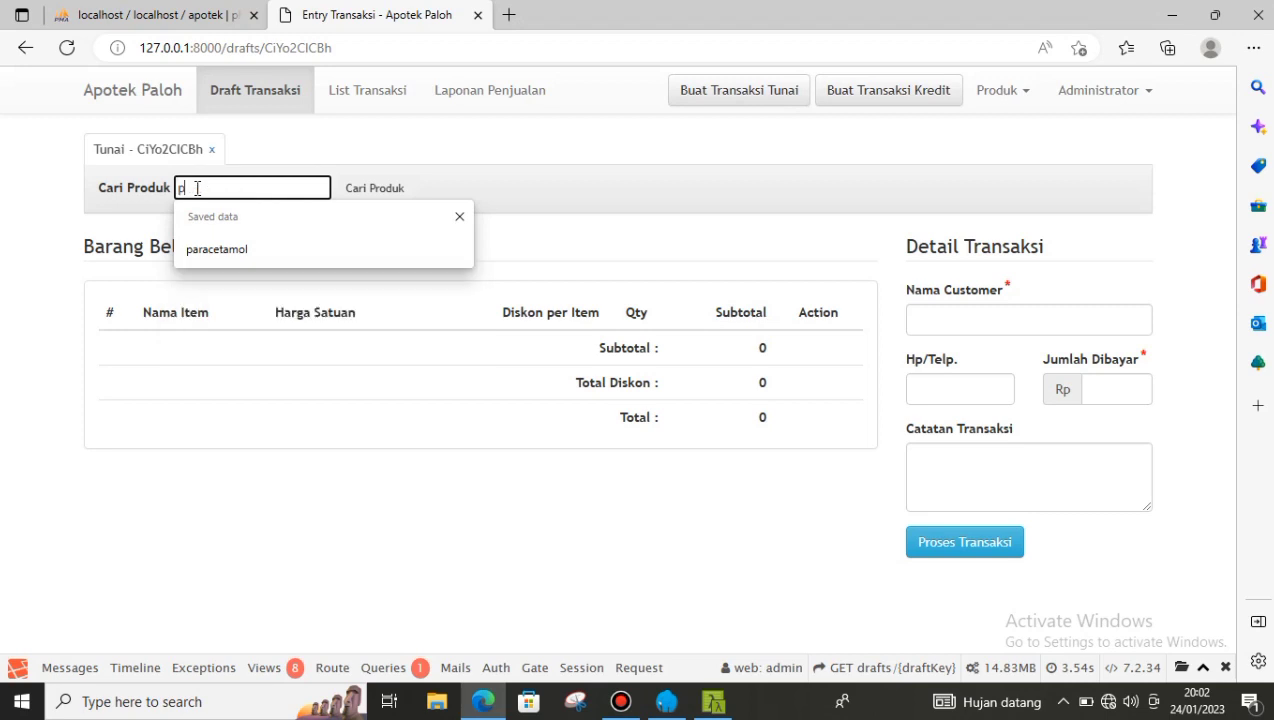
{"action": "type", "text": "ara"}
{"action": "left_click", "coordinate": [373, 190]}
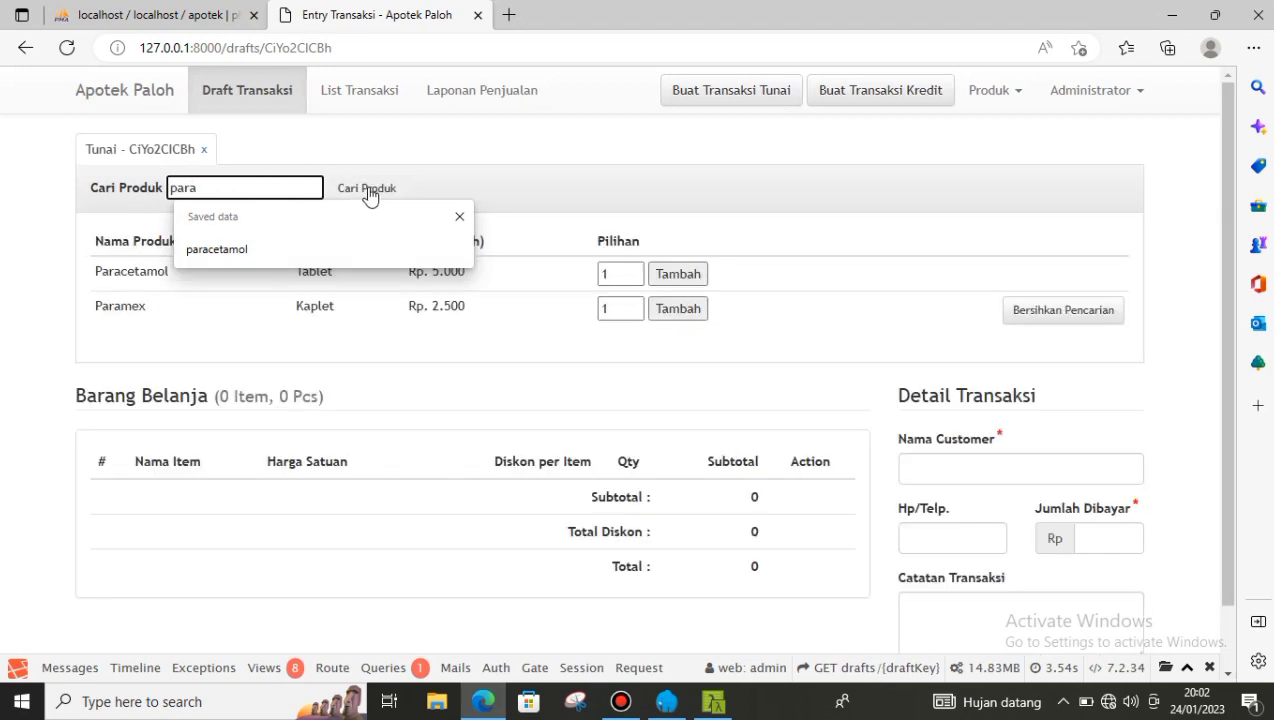
{"action": "left_click", "coordinate": [366, 189]}
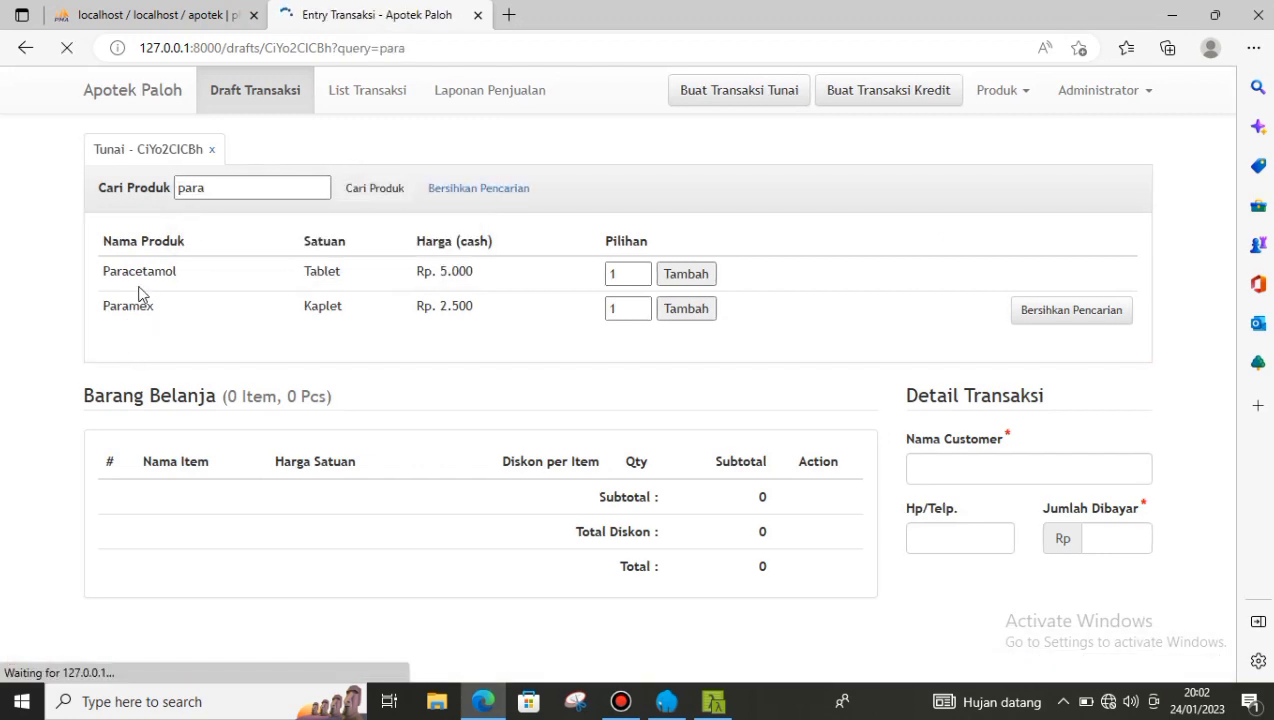
{"action": "scroll", "coordinate": [616, 300], "scroll_direction": "down", "scroll_amount": 1}
{"action": "scroll", "coordinate": [616, 297], "scroll_direction": "up", "scroll_amount": 1}
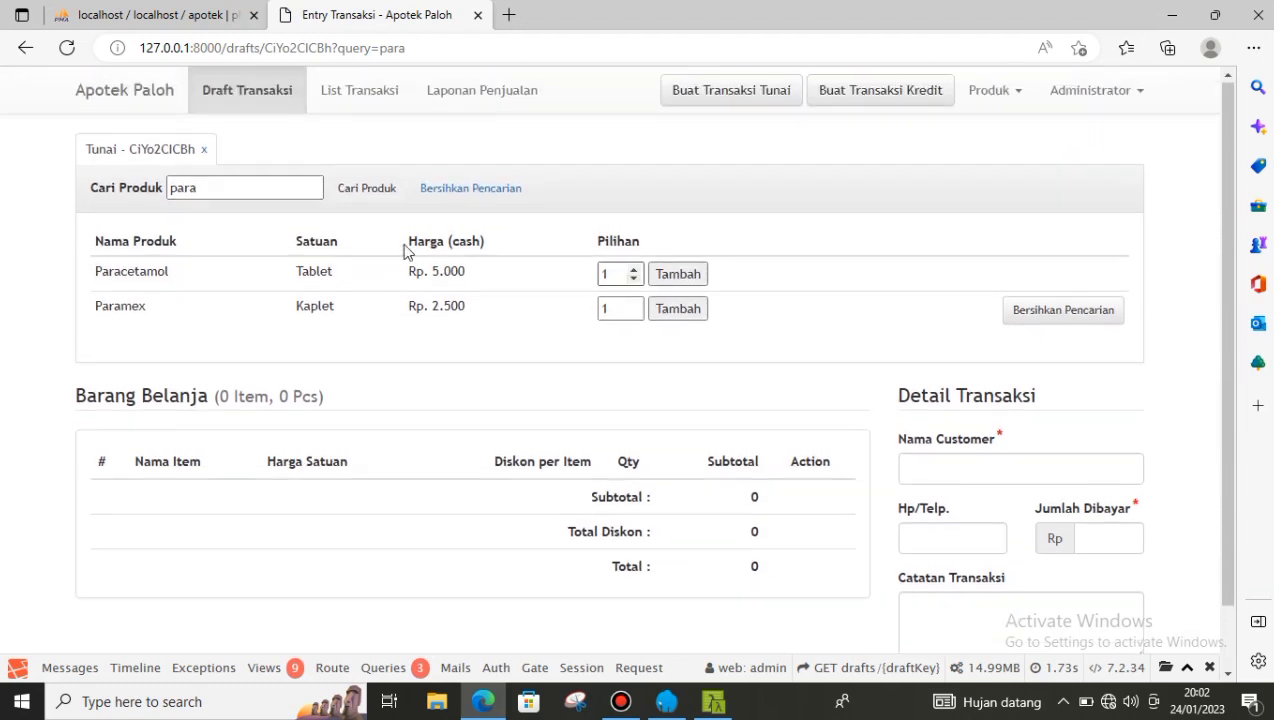
{"action": "left_click", "coordinate": [633, 308]}
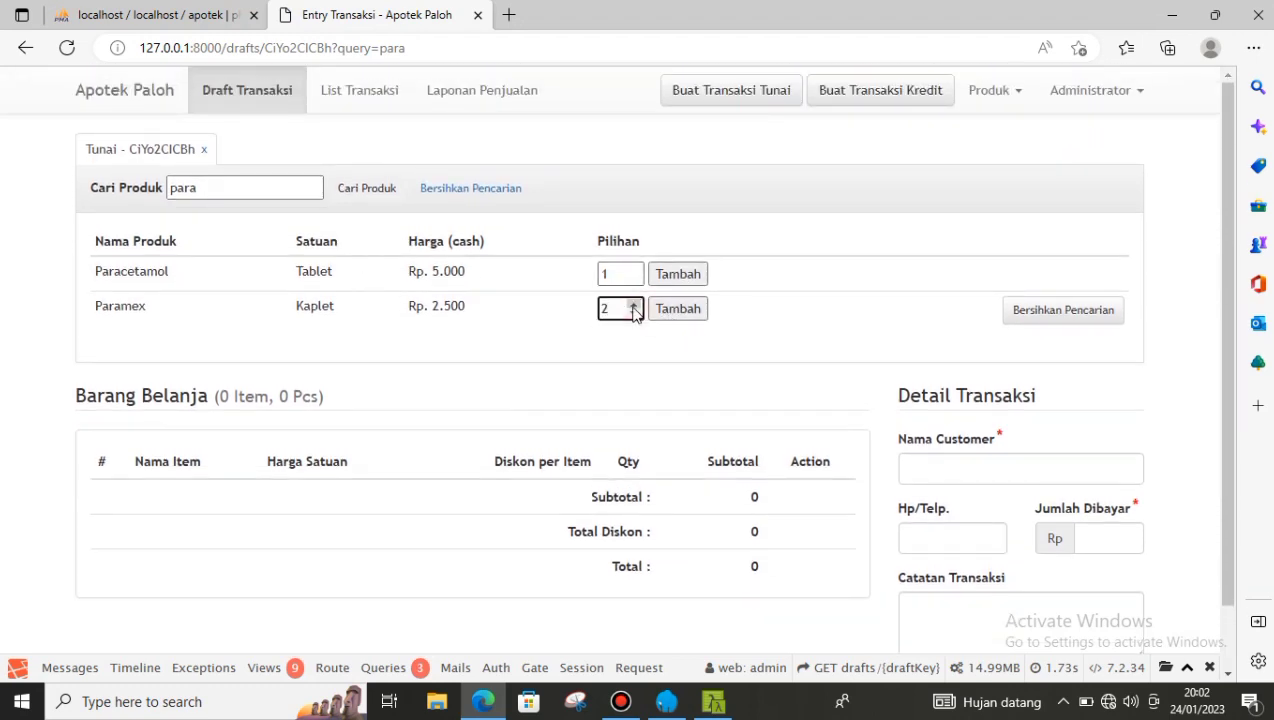
{"action": "left_click", "coordinate": [686, 313]}
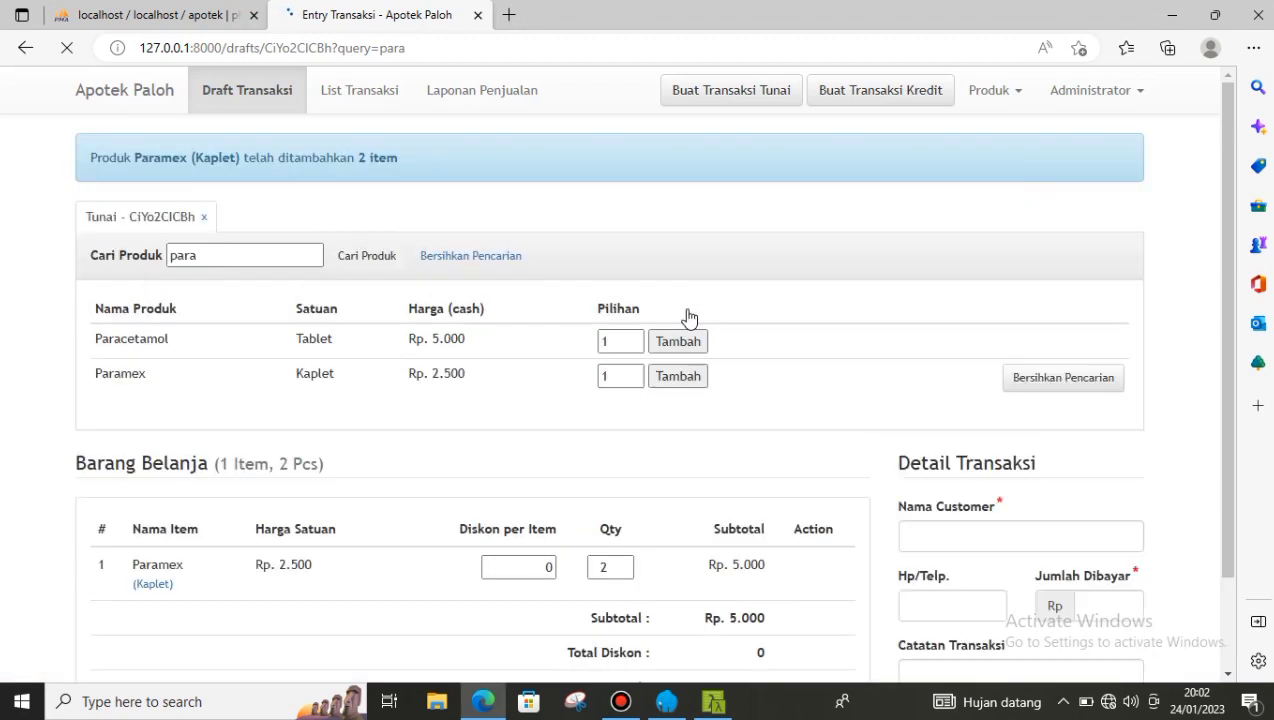
- Add 1 Paracetamol and check the shopping list totals Rp. 10.000
{"action": "scroll", "coordinate": [754, 447], "scroll_direction": "down", "scroll_amount": 1}
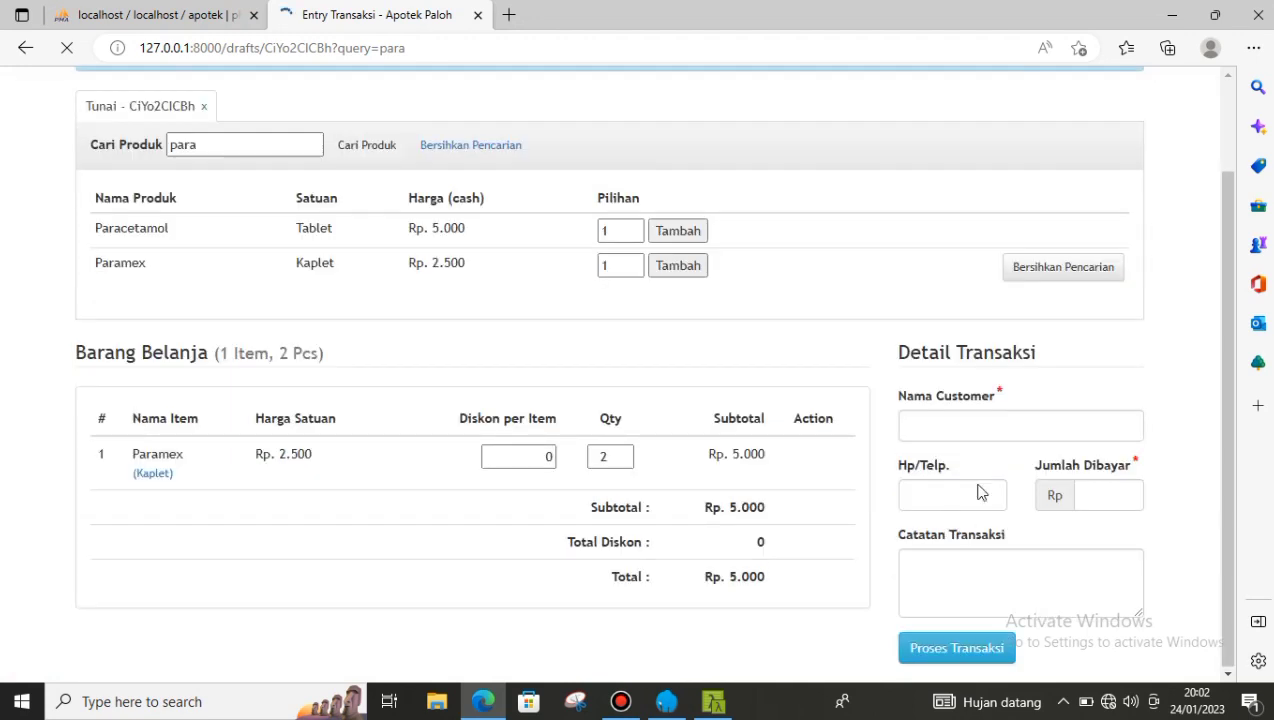
{"action": "scroll", "coordinate": [318, 336], "scroll_direction": "up", "scroll_amount": 1}
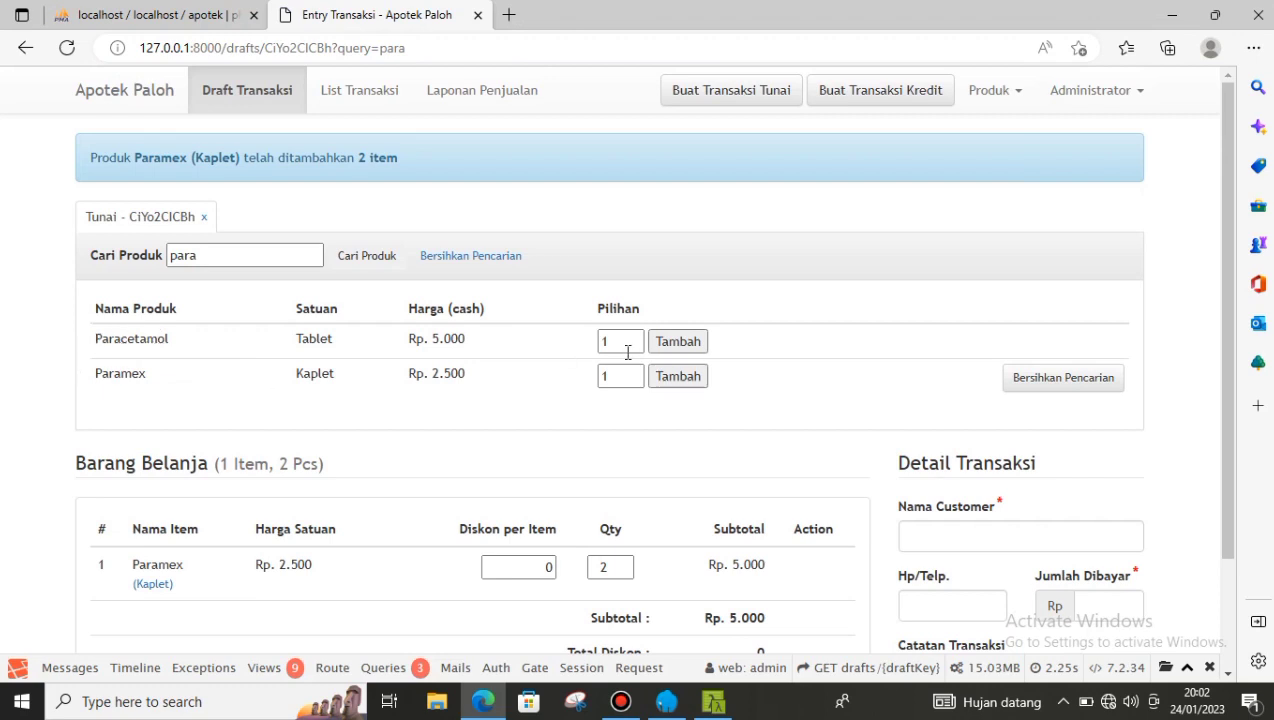
{"action": "left_click", "coordinate": [671, 346]}
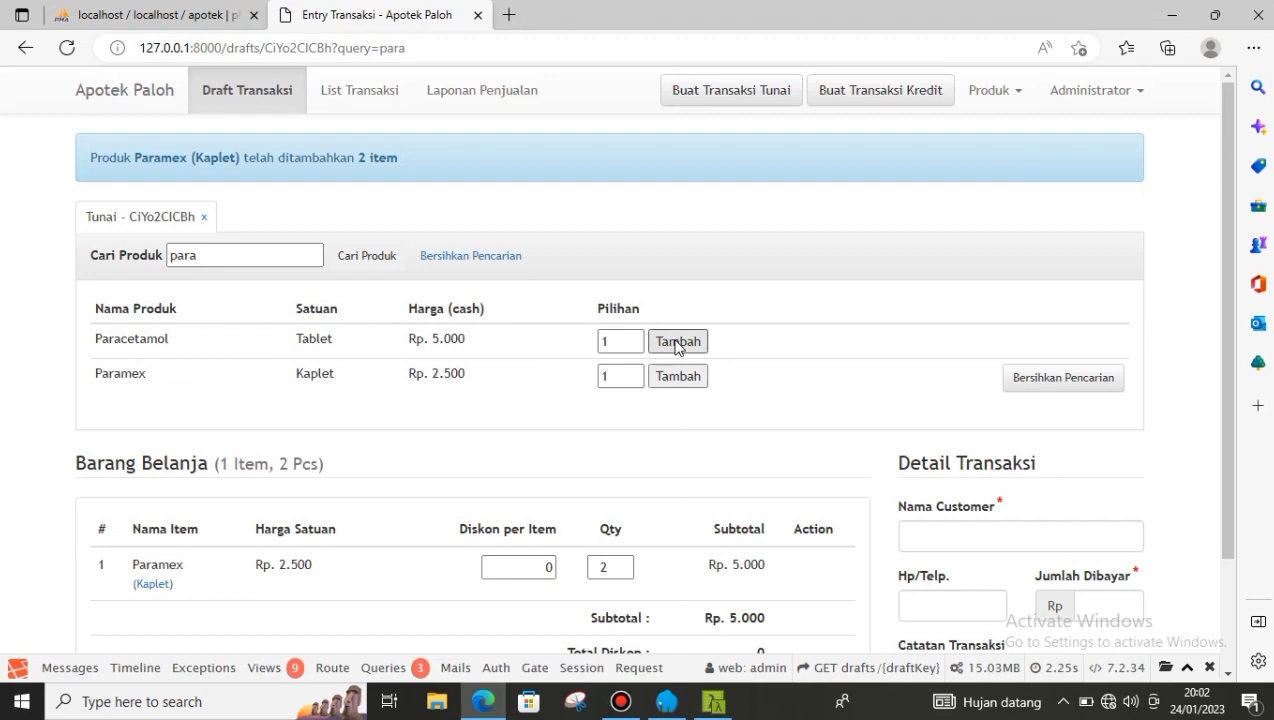
{"action": "left_click", "coordinate": [677, 343]}
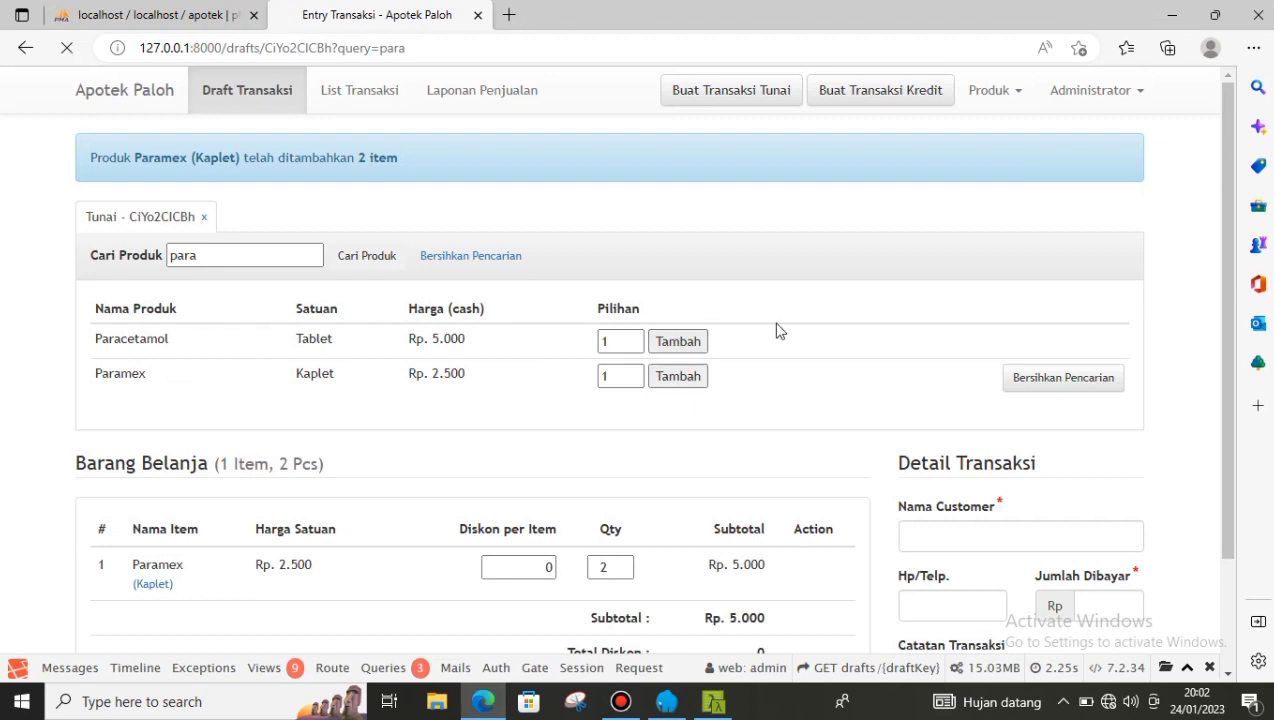
{"action": "scroll", "coordinate": [780, 331], "scroll_direction": "down", "scroll_amount": 1}
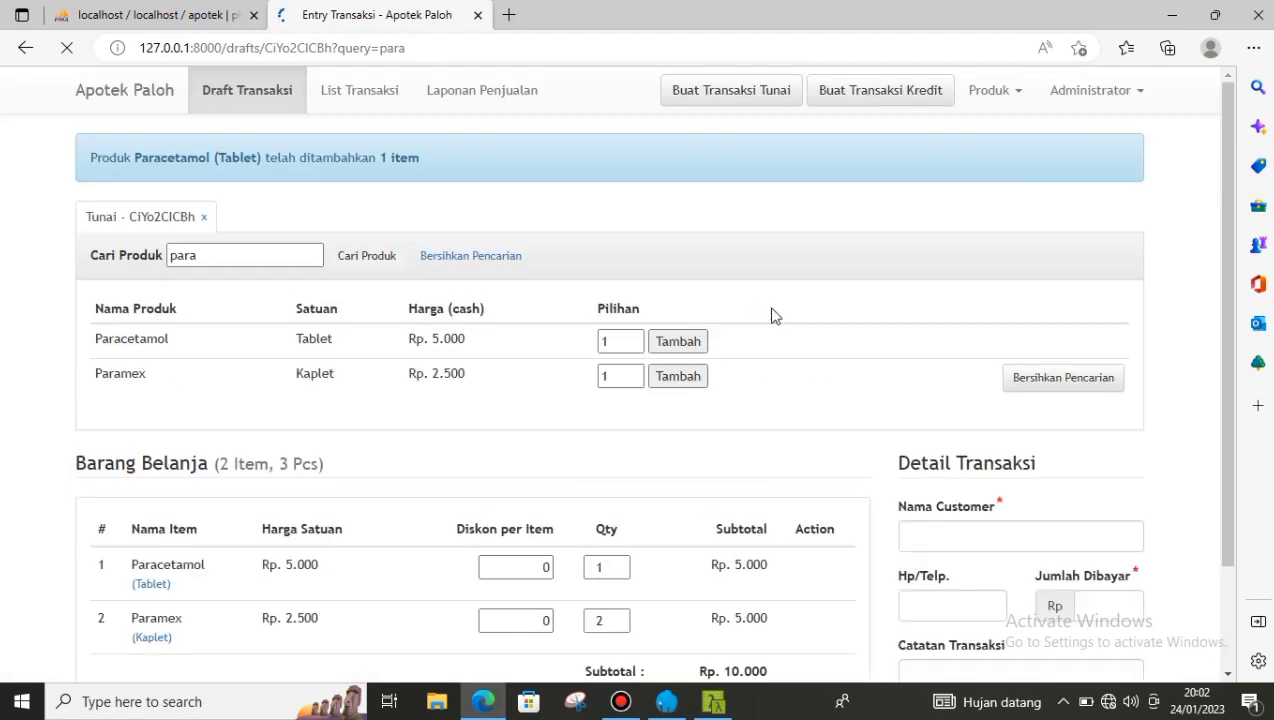
{"action": "scroll", "coordinate": [250, 407], "scroll_direction": "down", "scroll_amount": 3}
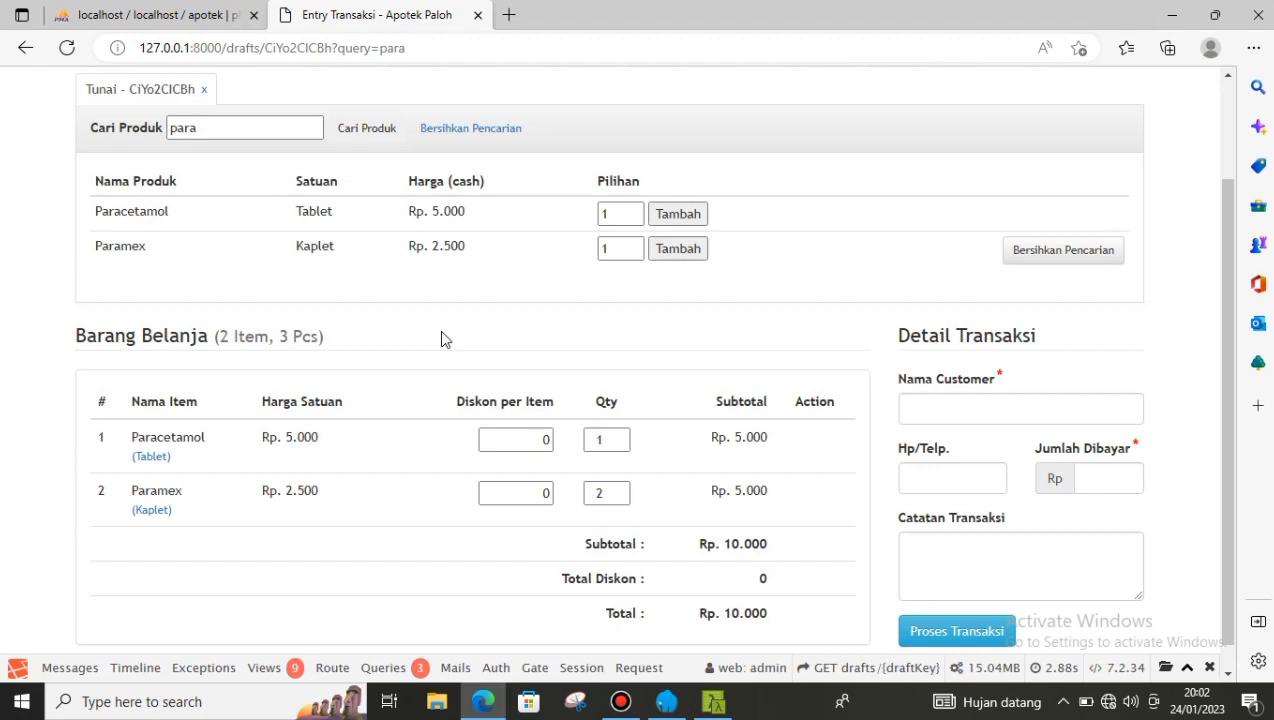
{"action": "scroll", "coordinate": [800, 322], "scroll_direction": "down", "scroll_amount": 1}
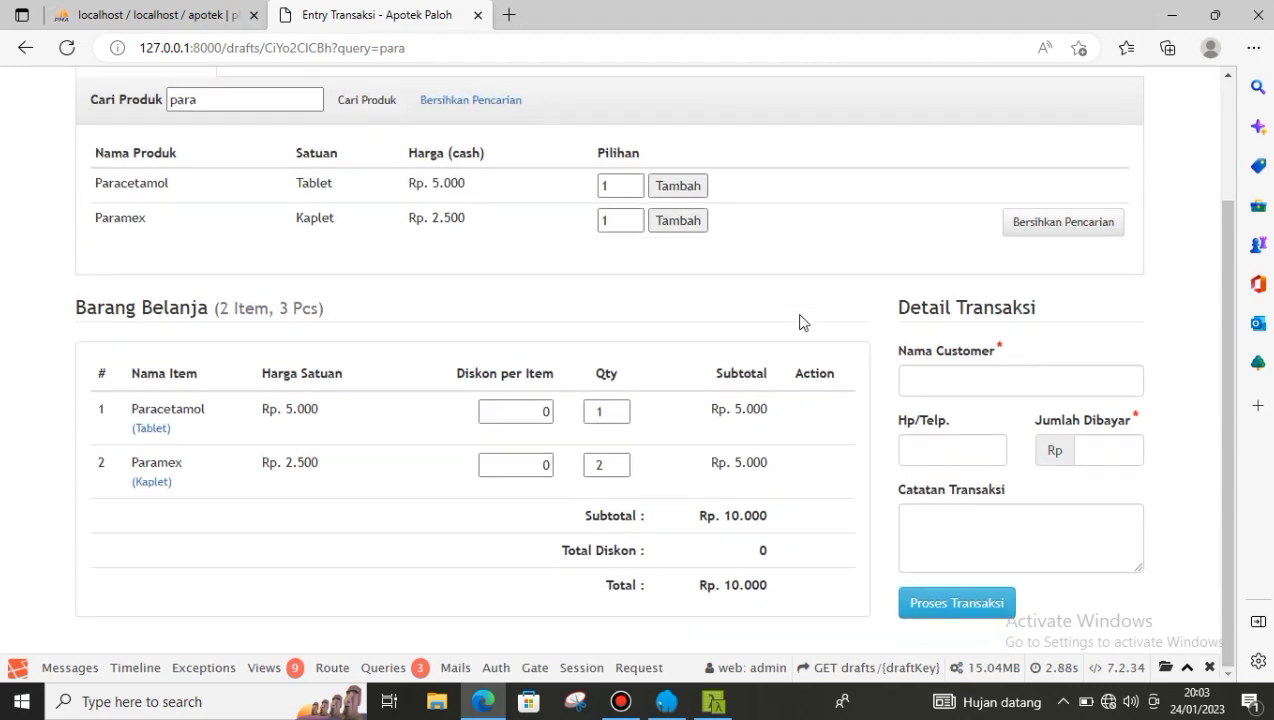
- Enter the customer's name and phone number for the sale
{"action": "left_click", "coordinate": [931, 377]}
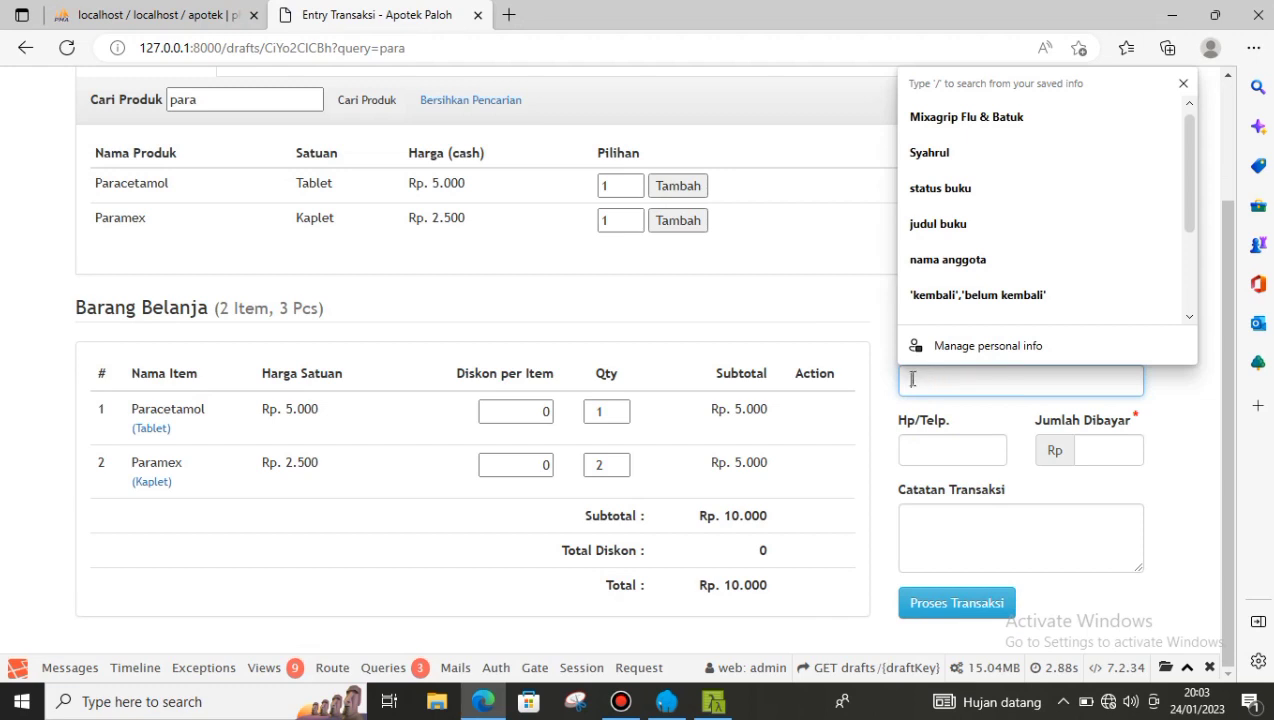
{"action": "left_click", "coordinate": [944, 371]}
{"action": "left_click", "coordinate": [942, 374]}
{"action": "type", "text": "Andi"}
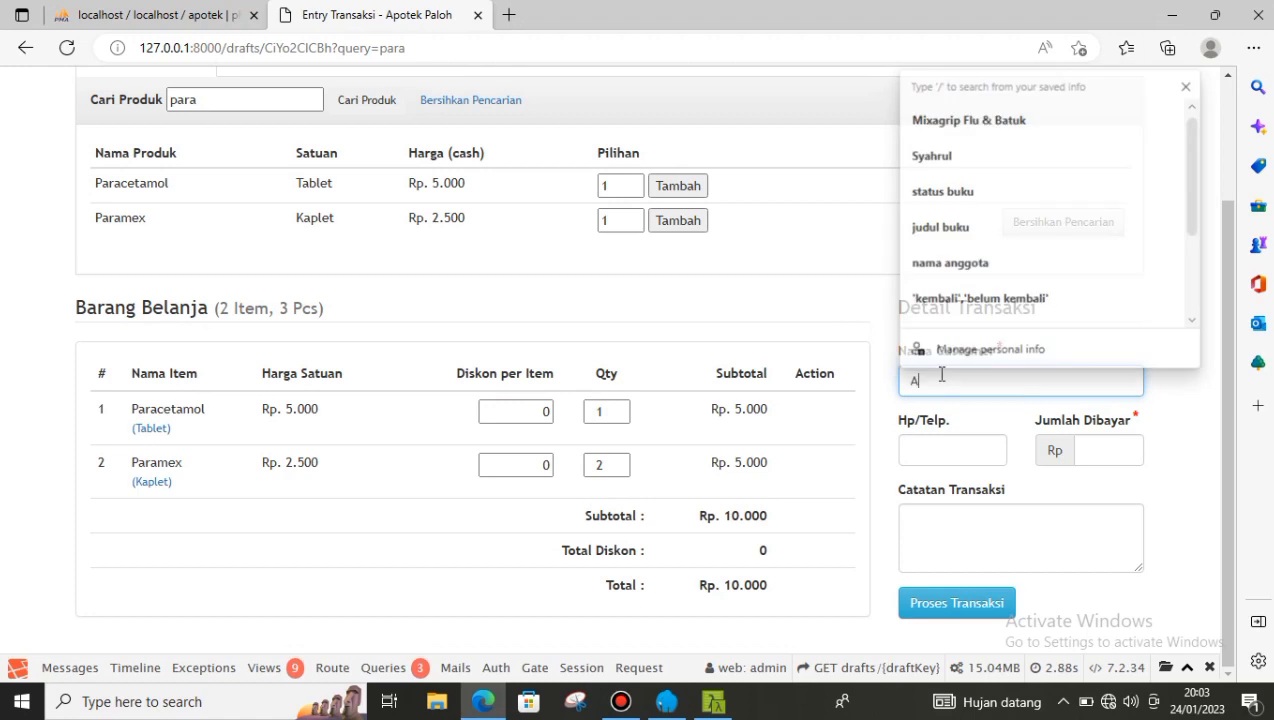
{"action": "left_click", "coordinate": [931, 447]}
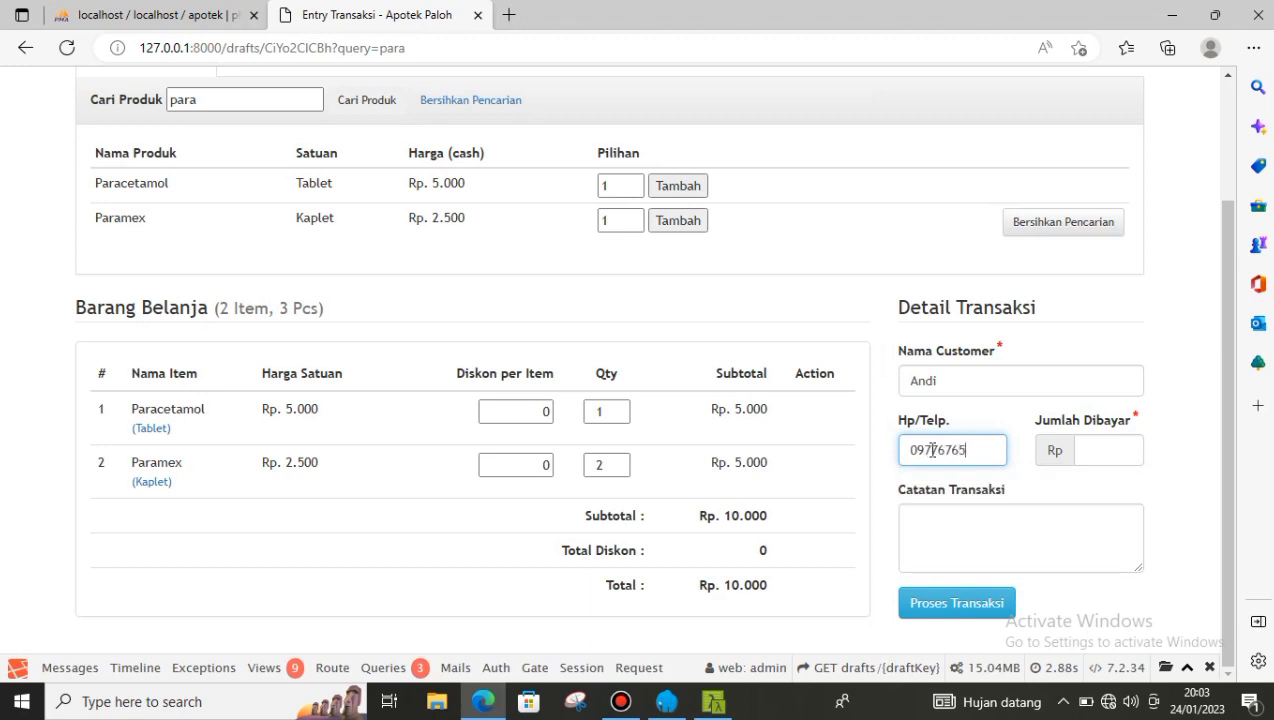
- Enter 50000 as the amount paid and the note 'Diayar tunai', then submit for confirmation
{"action": "left_click", "coordinate": [1104, 443]}
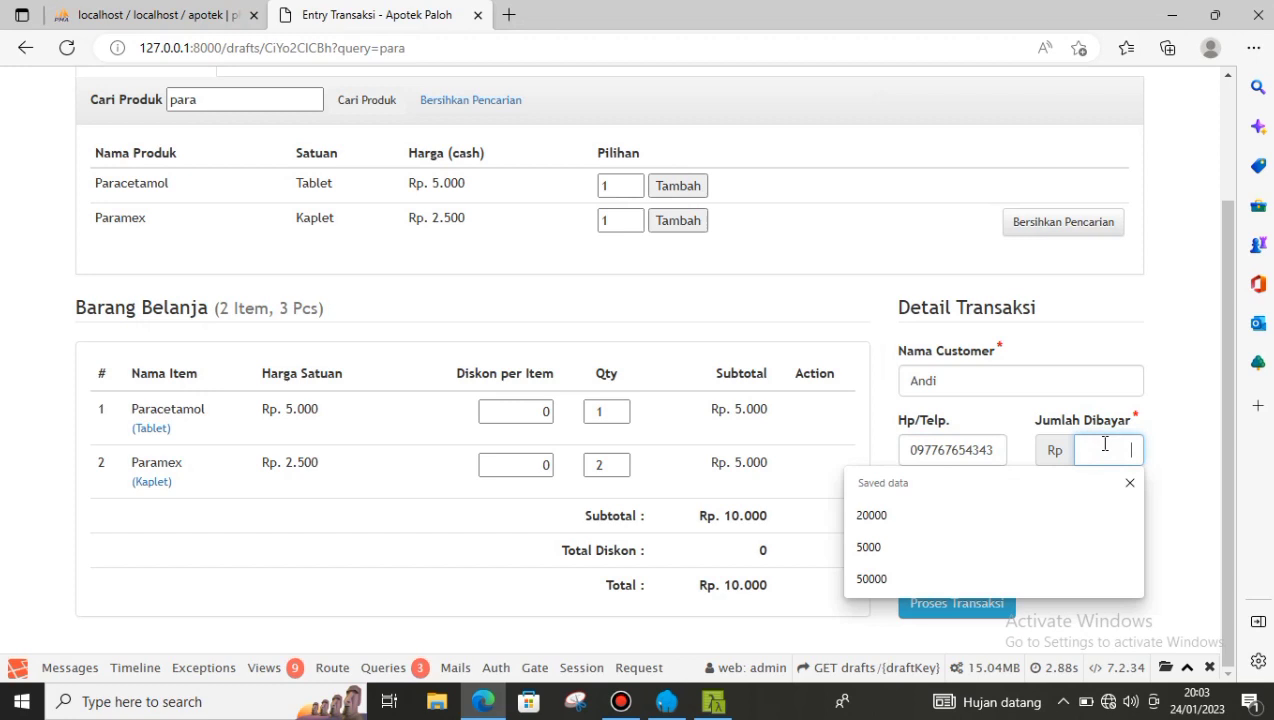
{"action": "type", "text": "50"}
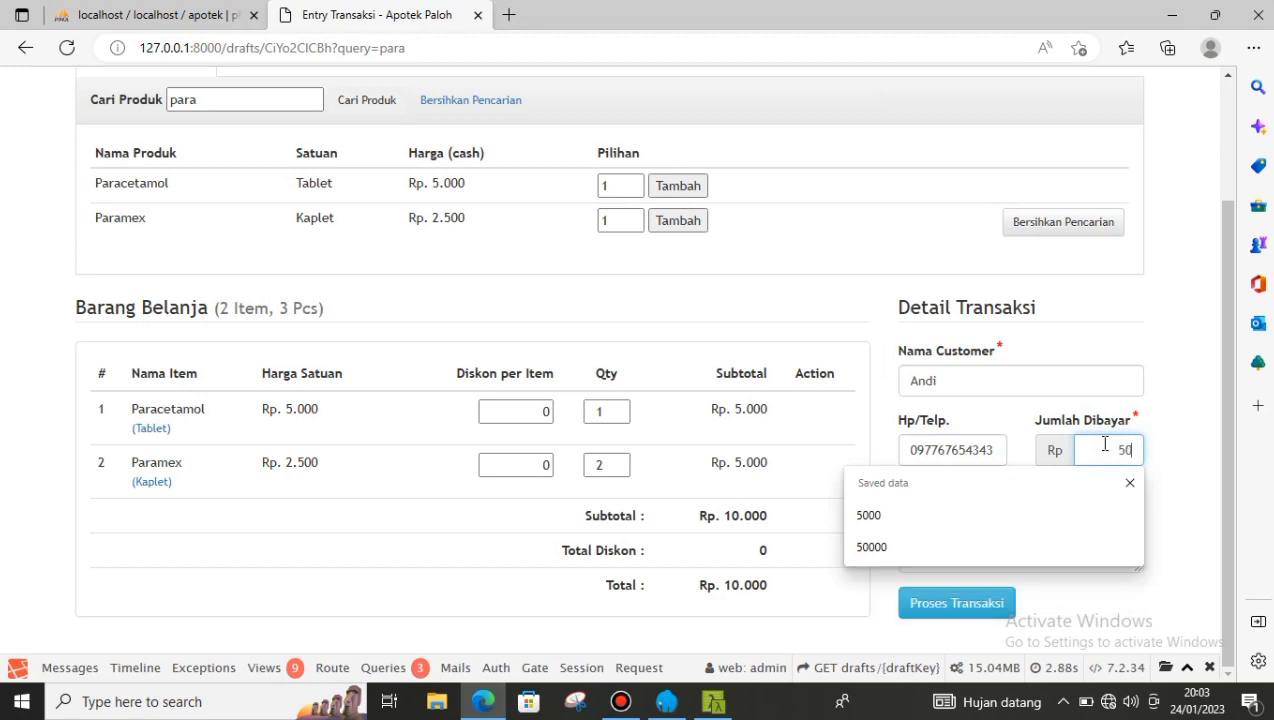
{"action": "type", "text": "000"}
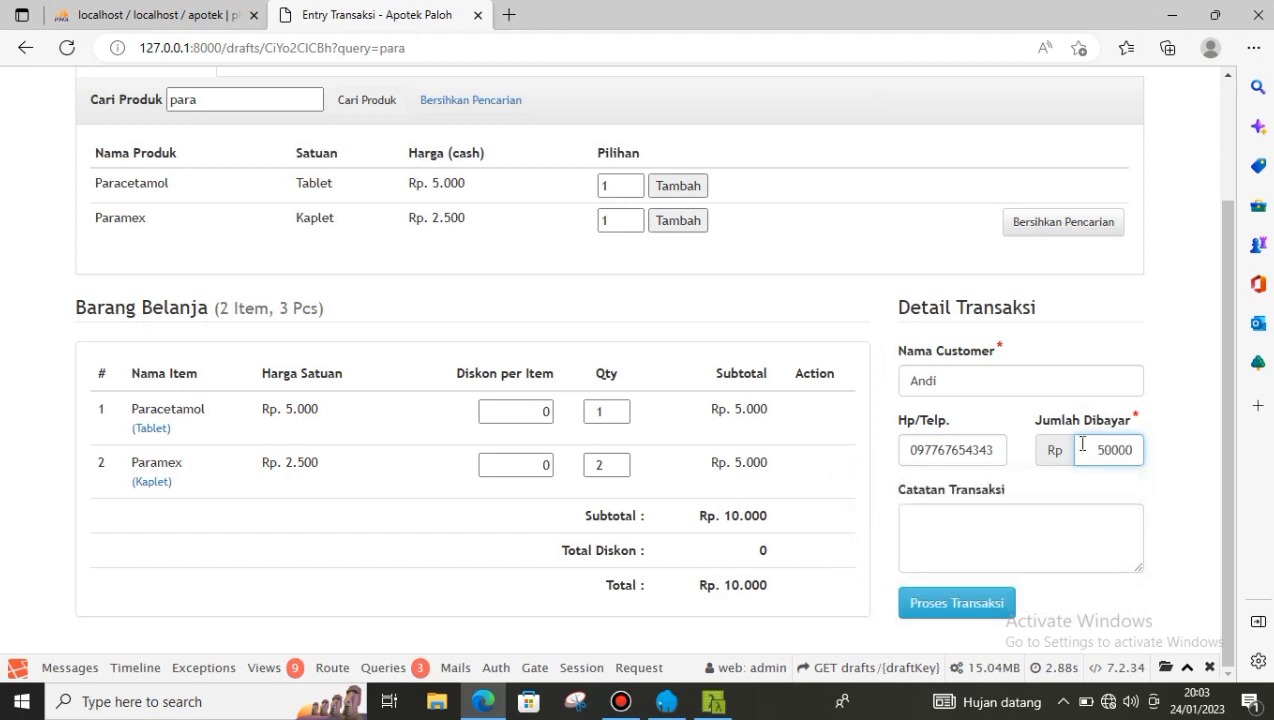
{"action": "left_click", "coordinate": [940, 517]}
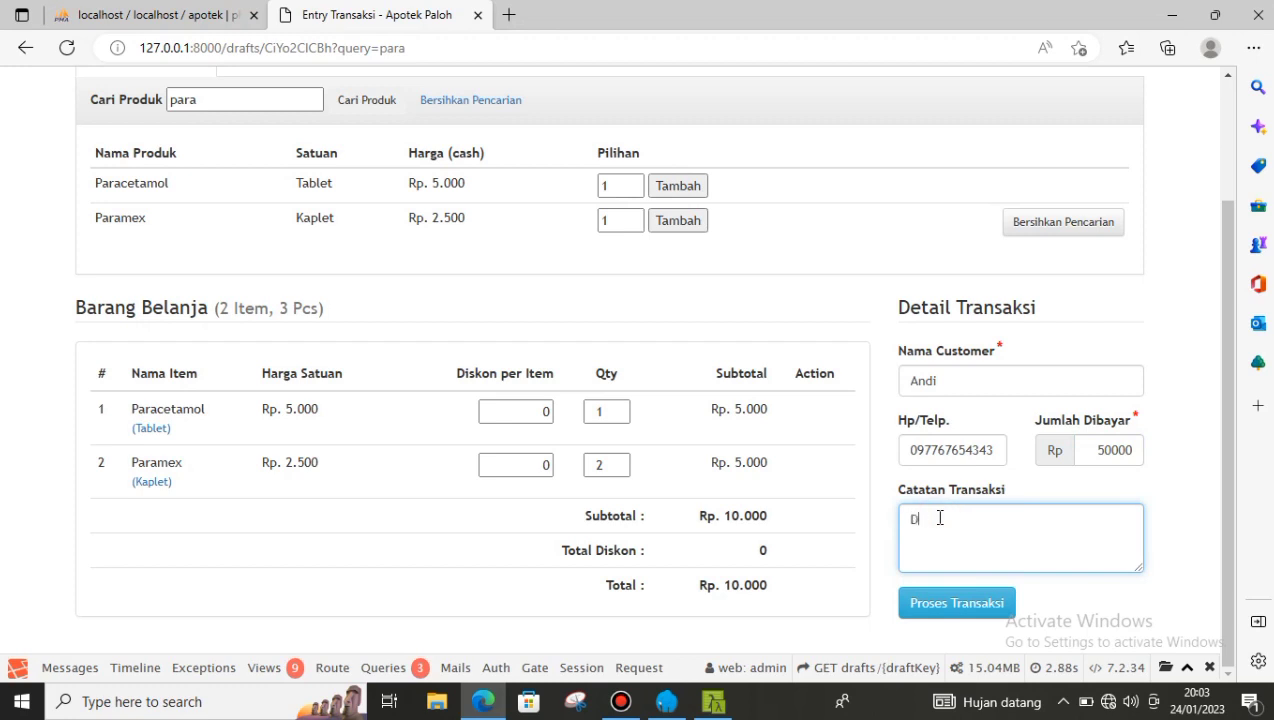
{"action": "type", "text": "Diayar tunai"}
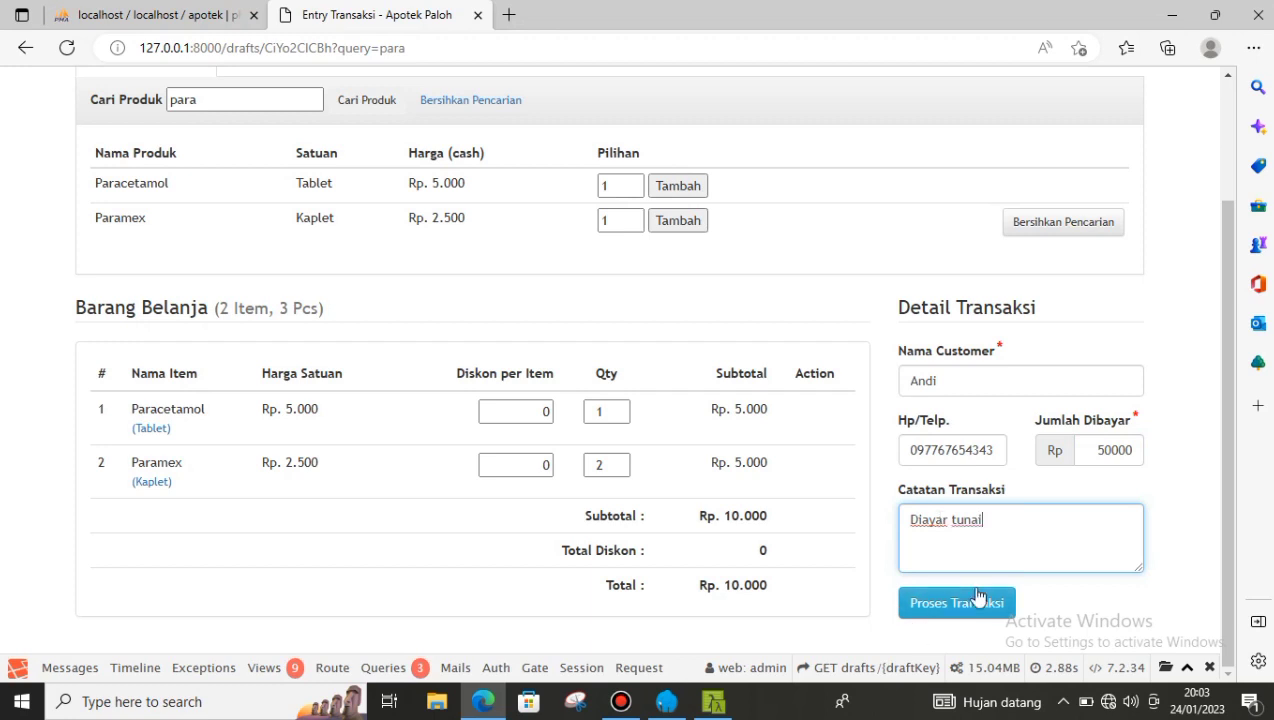
{"action": "left_click", "coordinate": [975, 606]}
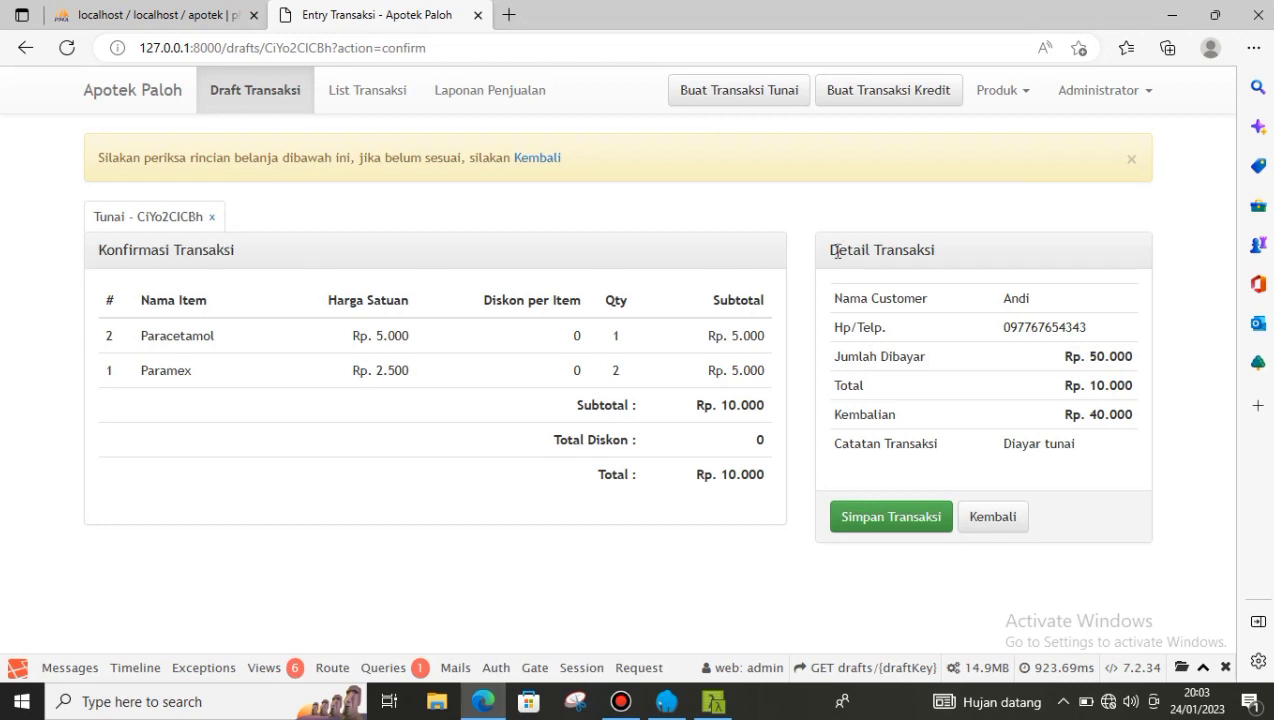
- Review the Rp. 10.000 total and Rp. 40.000 change, then save the sale as invoice 23010004
{"action": "left_click_drag", "start_coordinate": [826, 250], "coordinate": [968, 254]}
{"action": "left_click", "coordinate": [958, 246]}
{"action": "left_click_drag", "start_coordinate": [600, 479], "coordinate": [659, 481]}
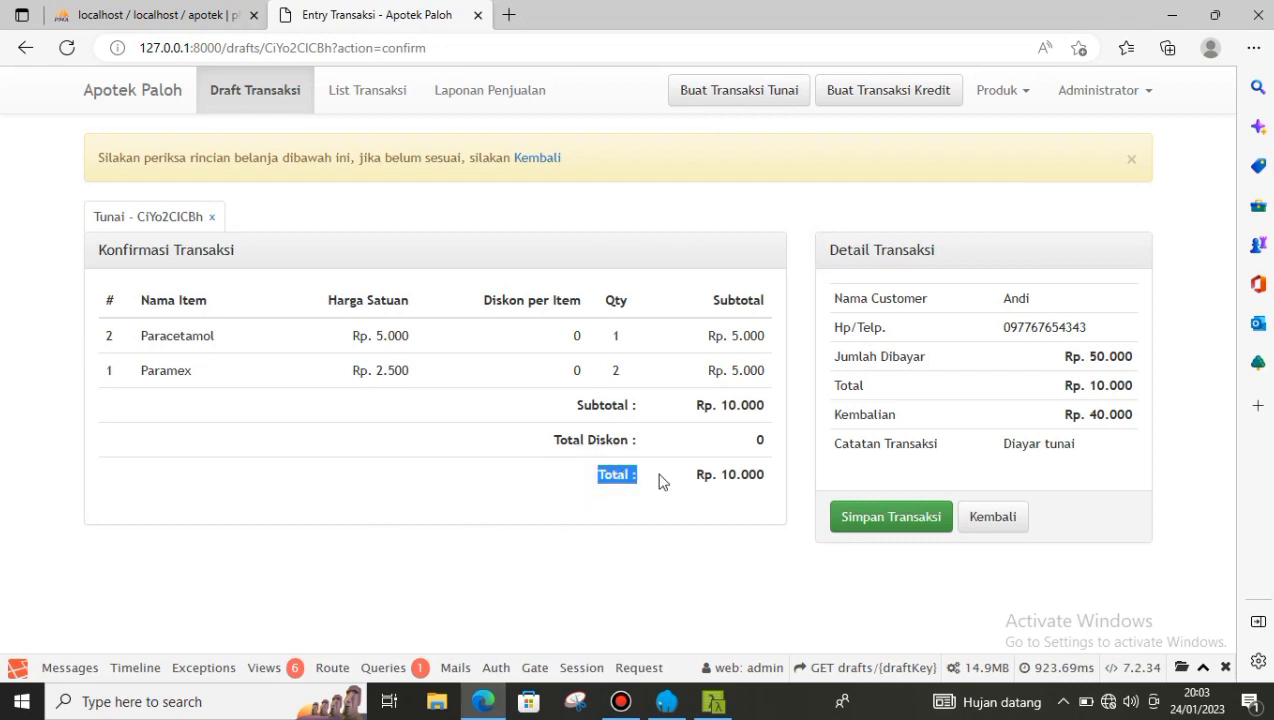
{"action": "left_click", "coordinate": [660, 486]}
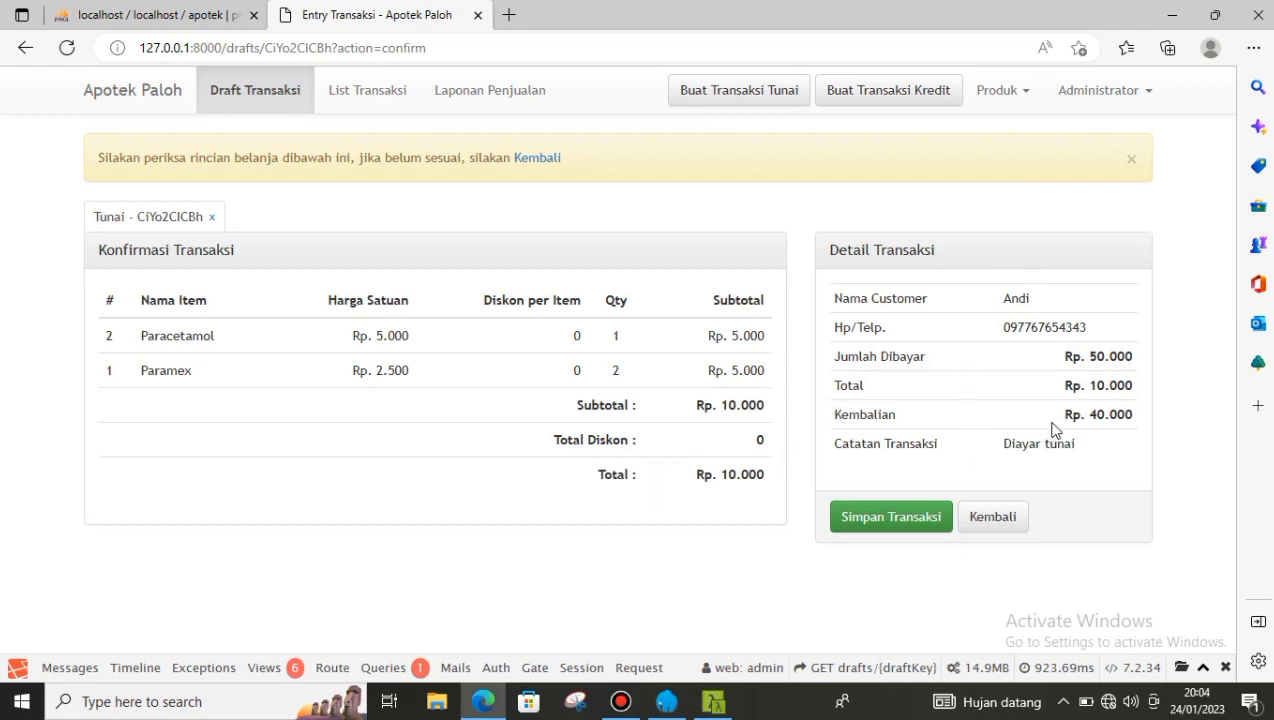
{"action": "left_click_drag", "start_coordinate": [1085, 414], "coordinate": [1157, 358]}
{"action": "left_click", "coordinate": [1142, 351]}
{"action": "left_click", "coordinate": [902, 521]}
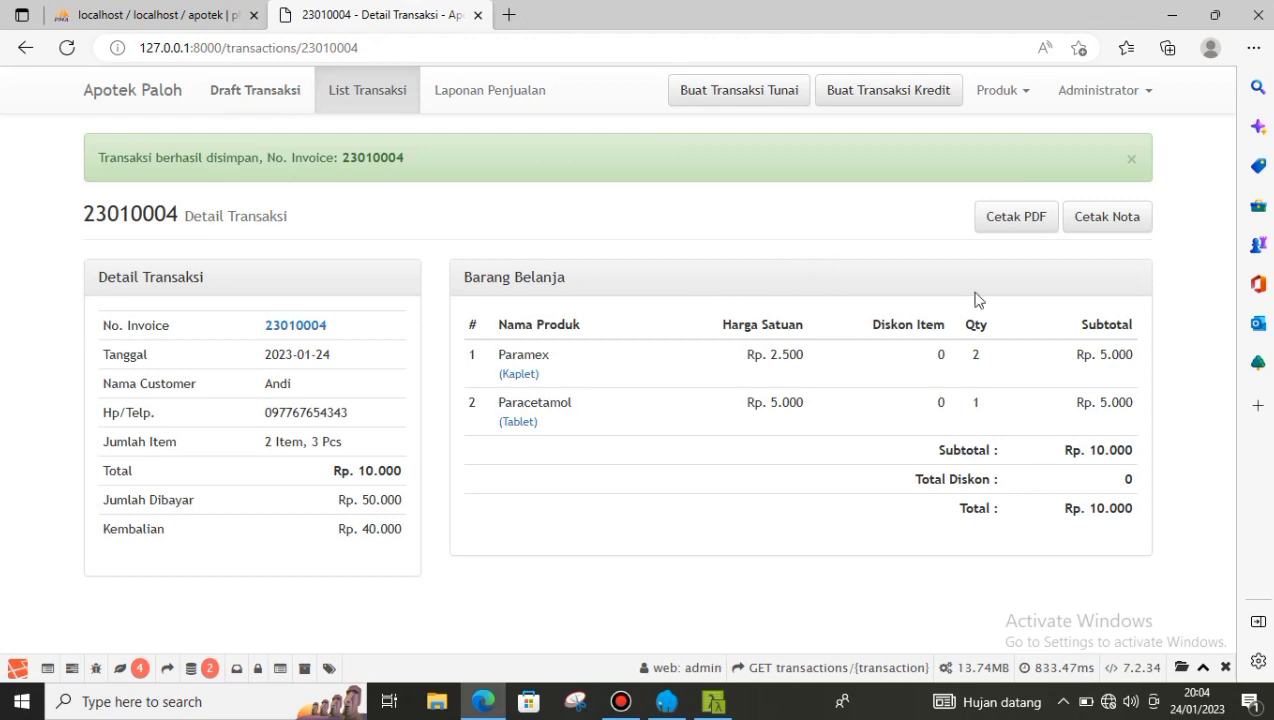
- View the sale's printable receipt, go back, and create a new Kredit transaction
{"action": "left_click", "coordinate": [1105, 221]}
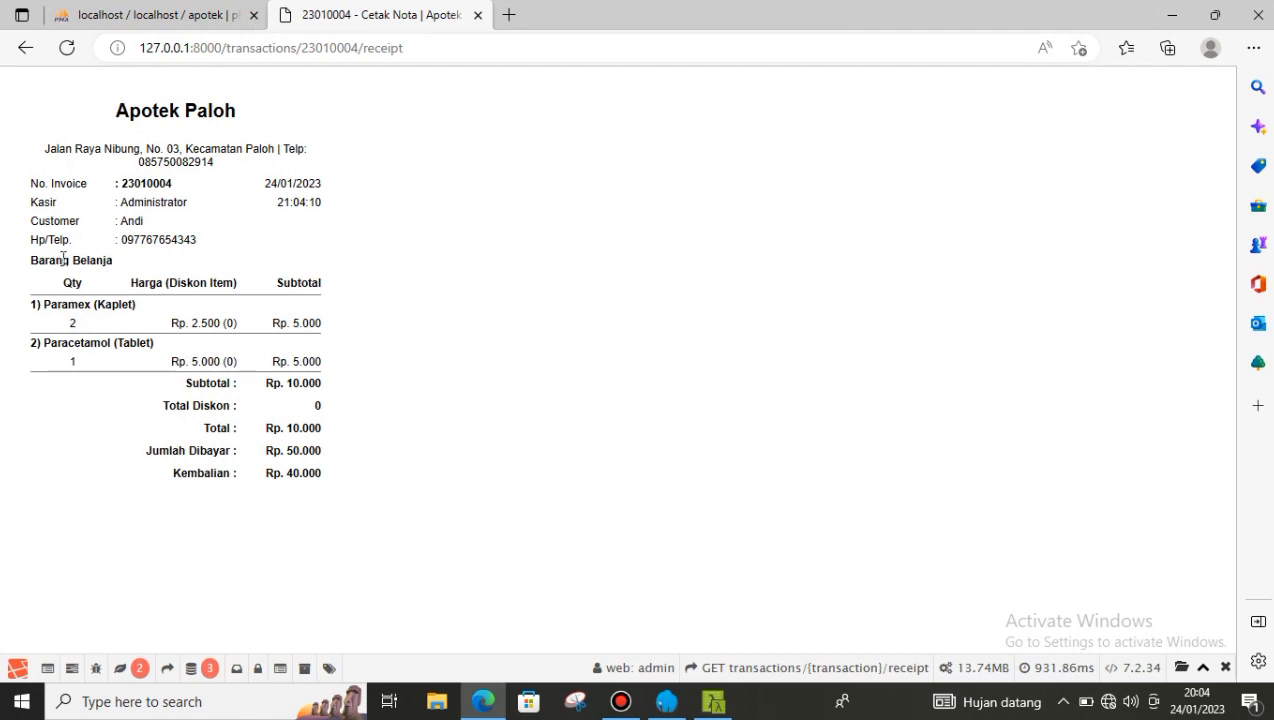
{"action": "left_click", "coordinate": [25, 49]}
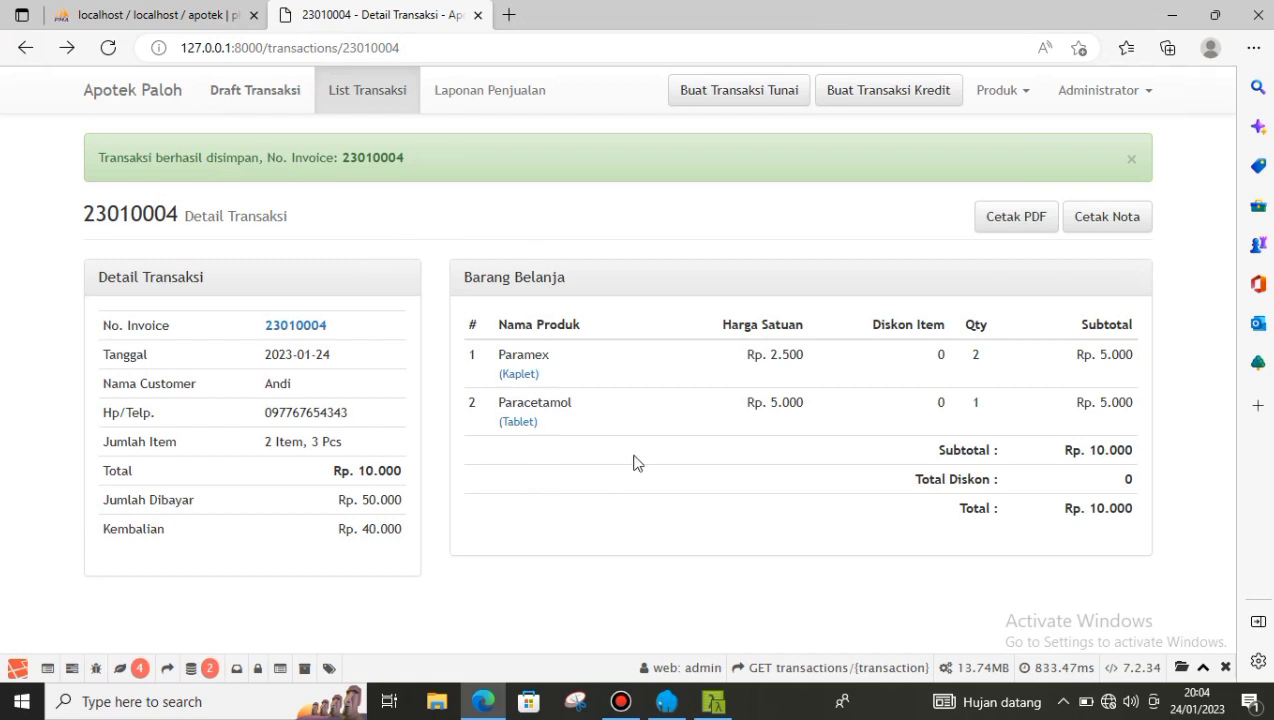
{"action": "left_click", "coordinate": [884, 105]}
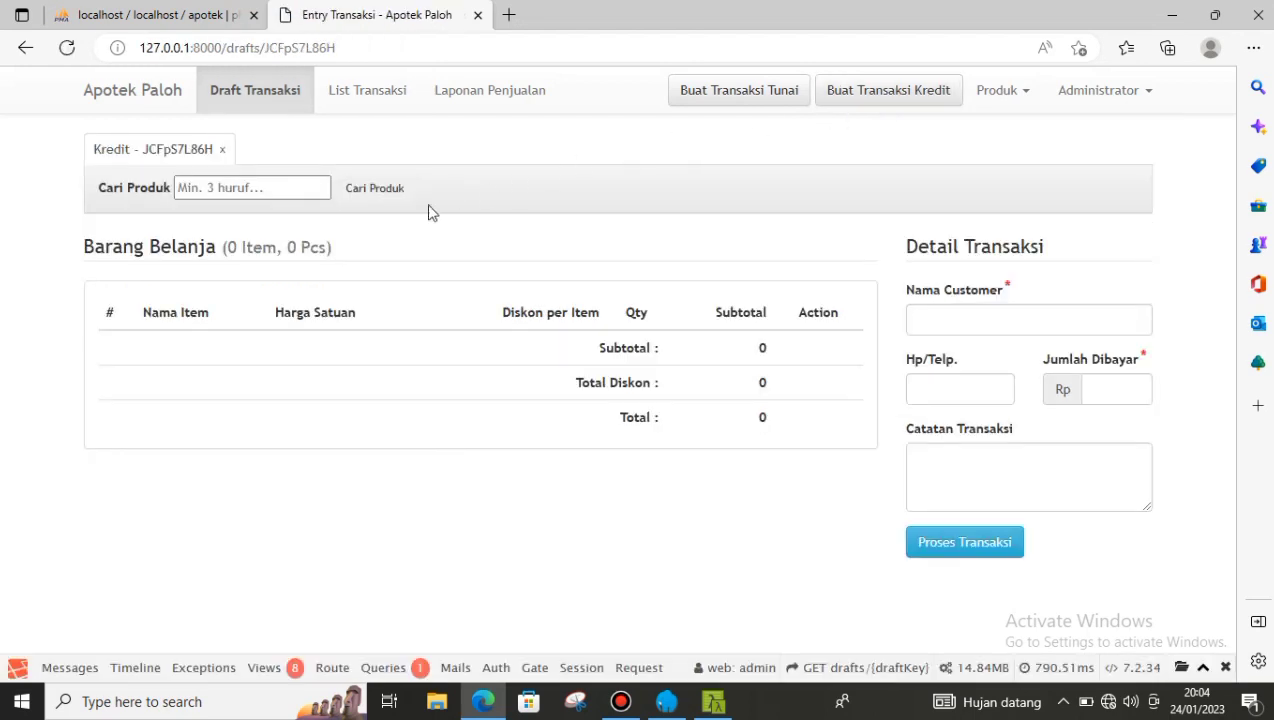
- Search for paracetamol and add 2 Paracetamol tablets to the credit cart
{"action": "left_click", "coordinate": [234, 196]}
{"action": "left_click", "coordinate": [234, 194]}
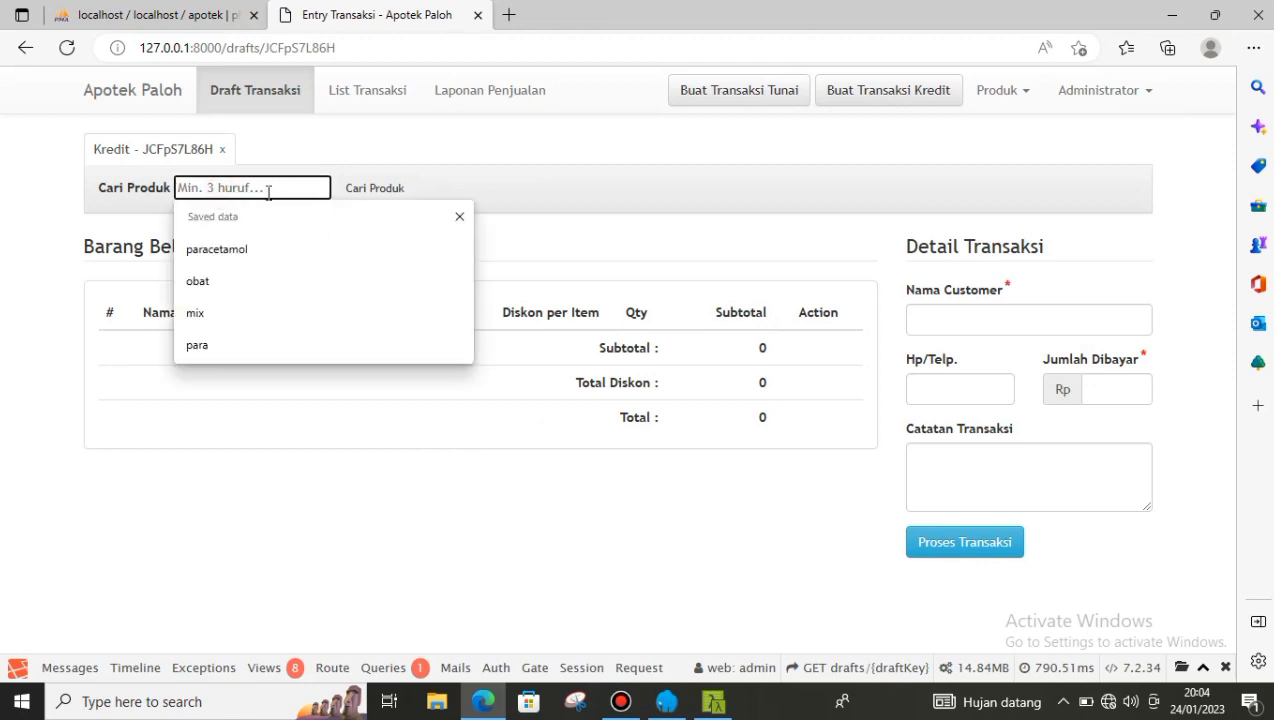
{"action": "left_click", "coordinate": [220, 250]}
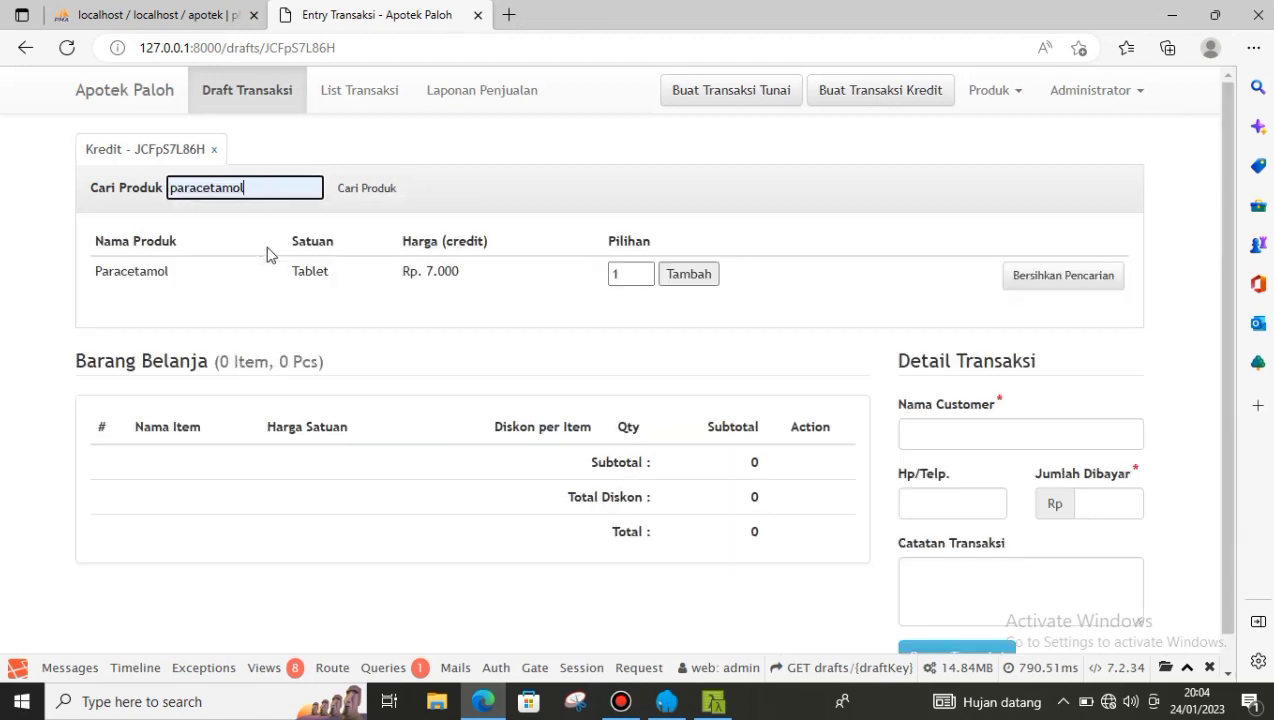
{"action": "left_click", "coordinate": [646, 269]}
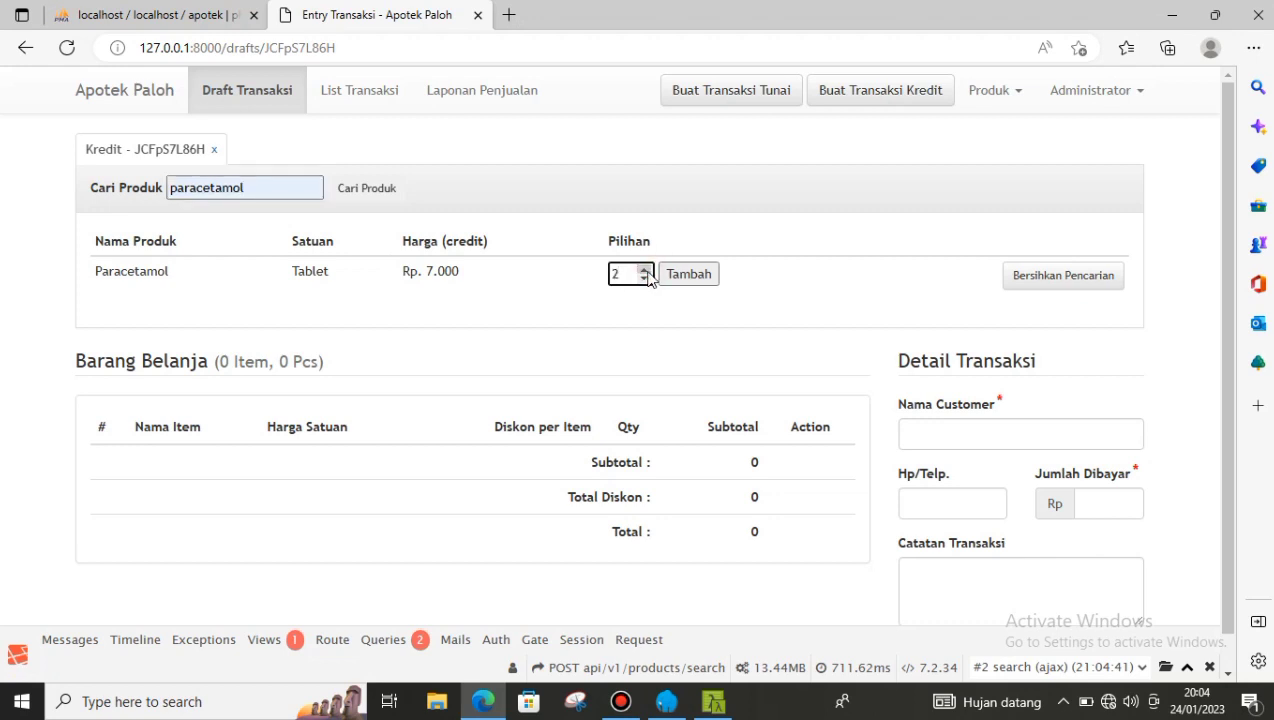
{"action": "left_click", "coordinate": [700, 280]}
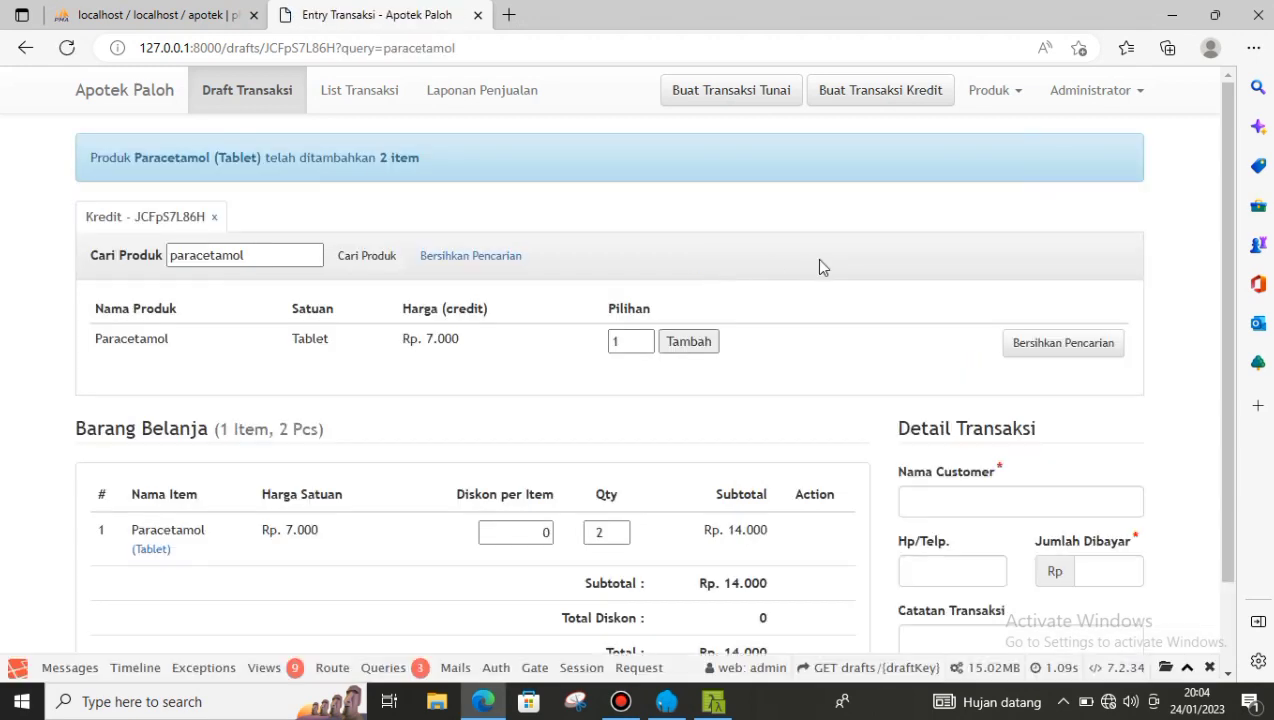
{"action": "scroll", "coordinate": [822, 272], "scroll_direction": "down", "scroll_amount": 1}
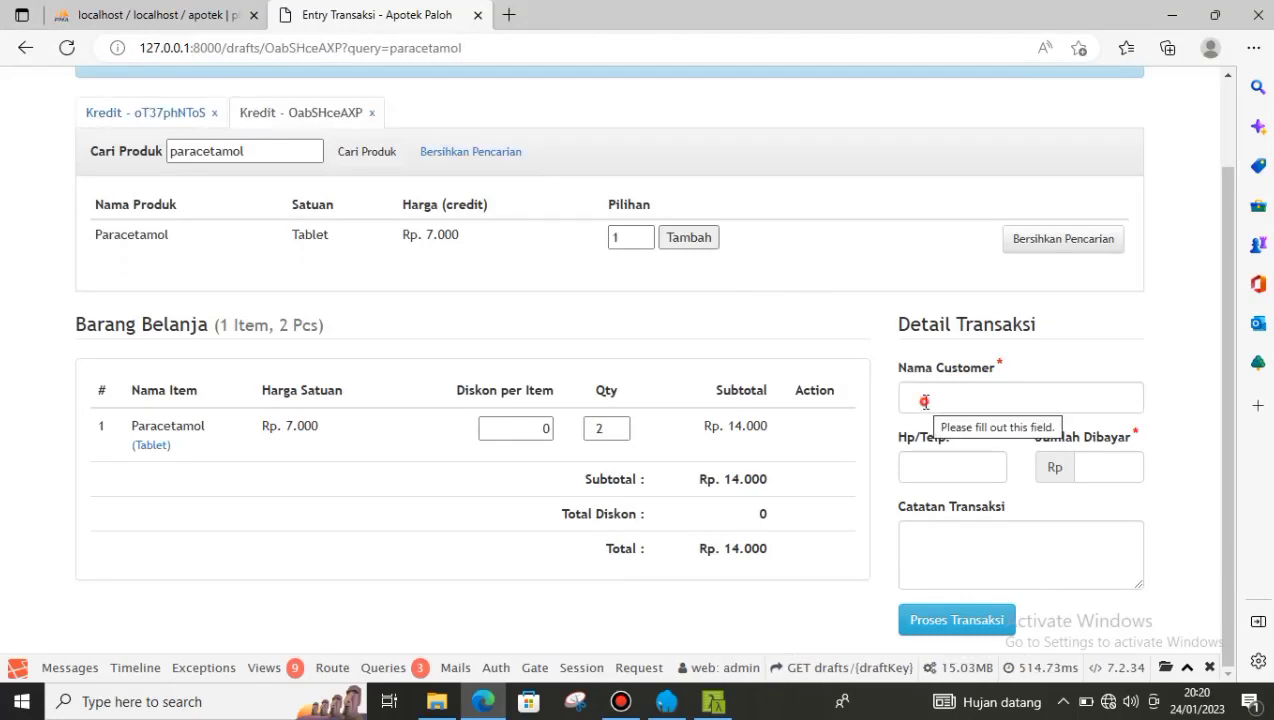
- Fill the customer from a saved entry, pay 20000, note 'Harga kredi', and submit for confirmation
{"action": "left_click", "coordinate": [924, 401]}
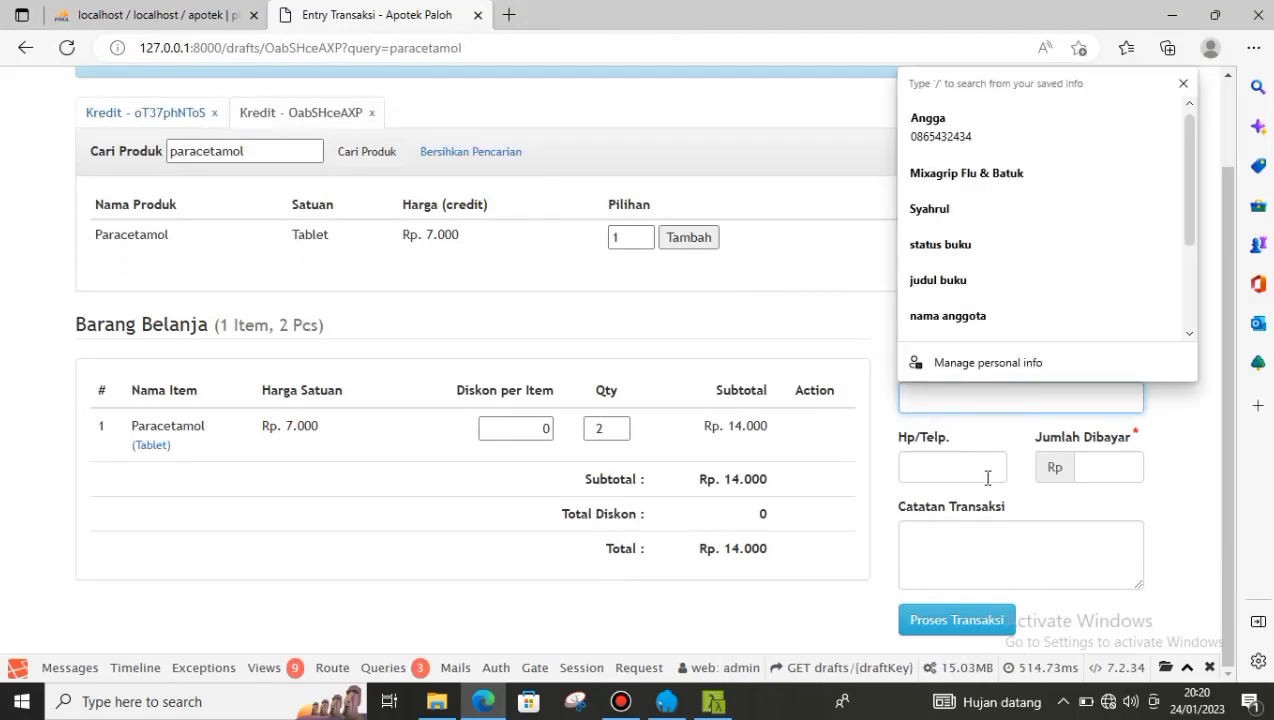
{"action": "scroll", "coordinate": [1007, 147], "scroll_direction": "down", "scroll_amount": 1}
{"action": "scroll", "coordinate": [1007, 147], "scroll_direction": "up", "scroll_amount": 1}
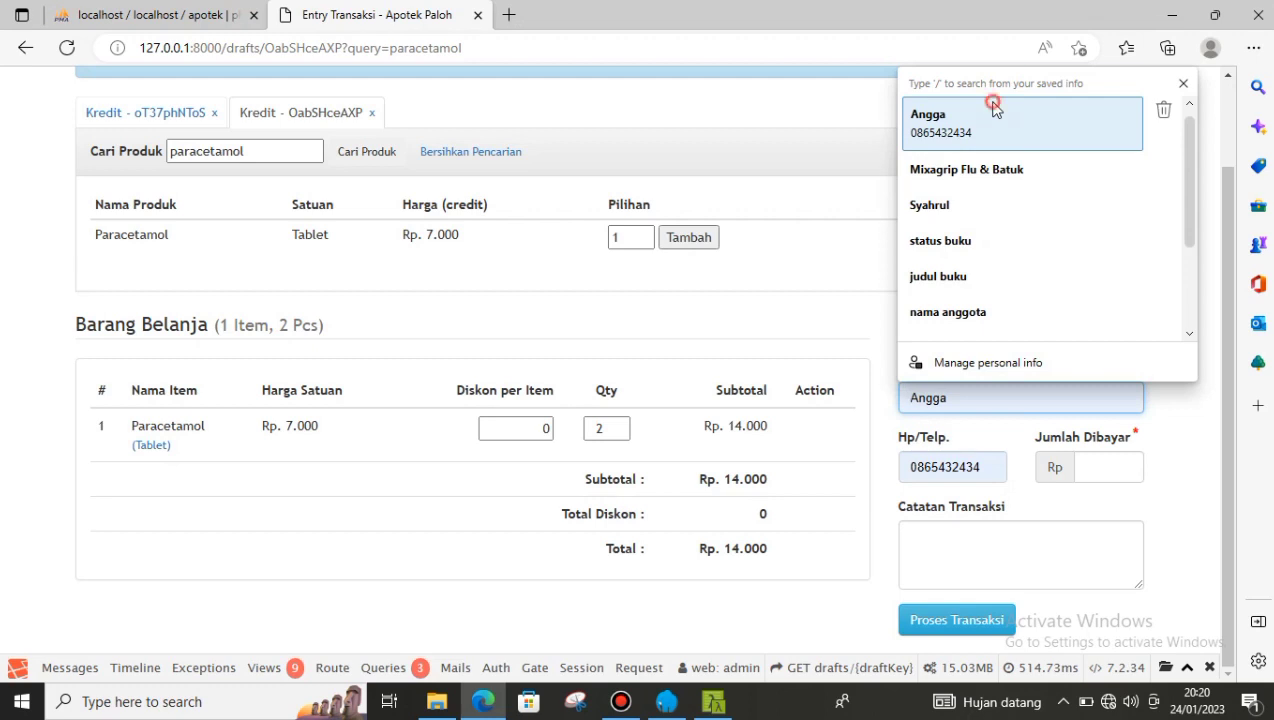
{"action": "left_click", "coordinate": [993, 108]}
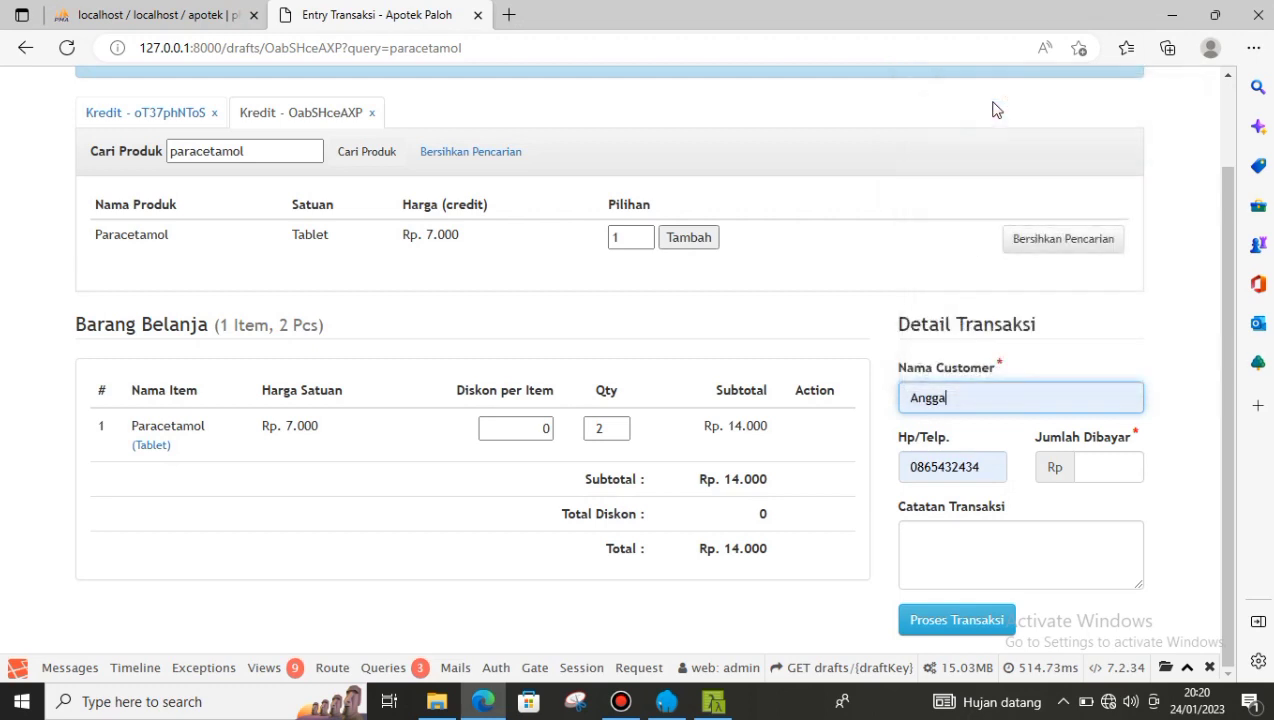
{"action": "left_click", "coordinate": [1105, 466]}
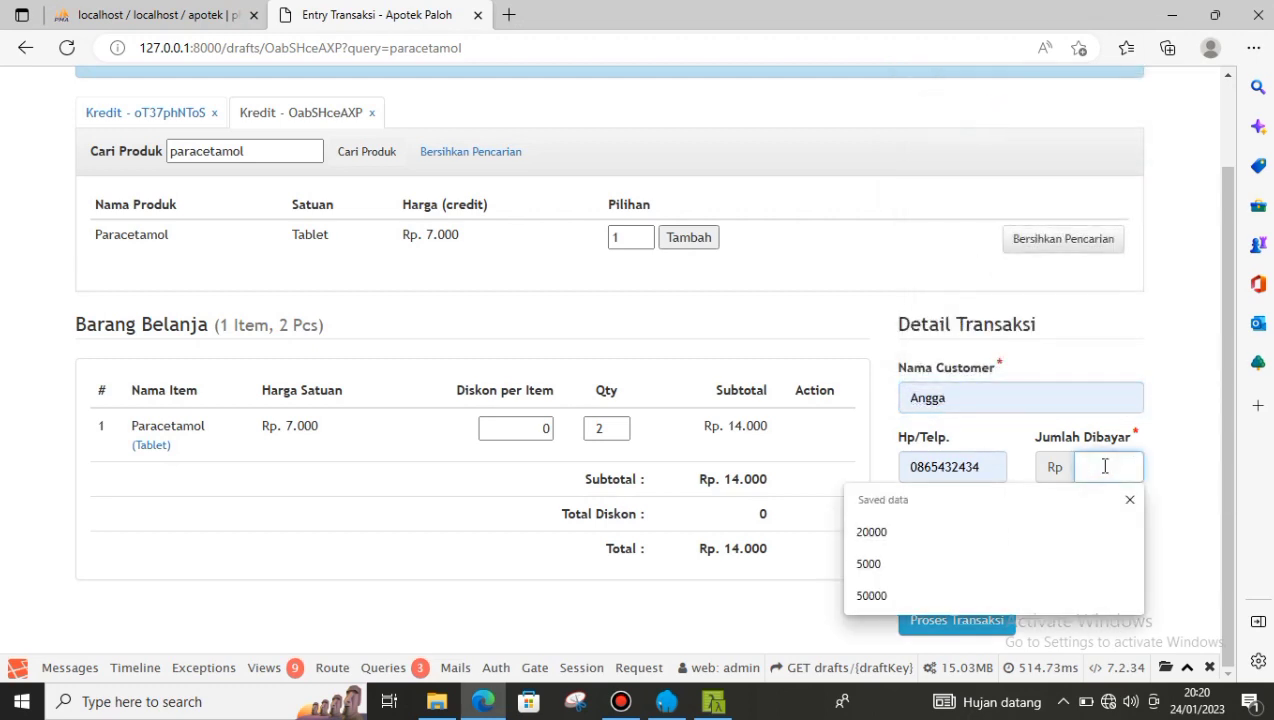
{"action": "type", "text": "20000"}
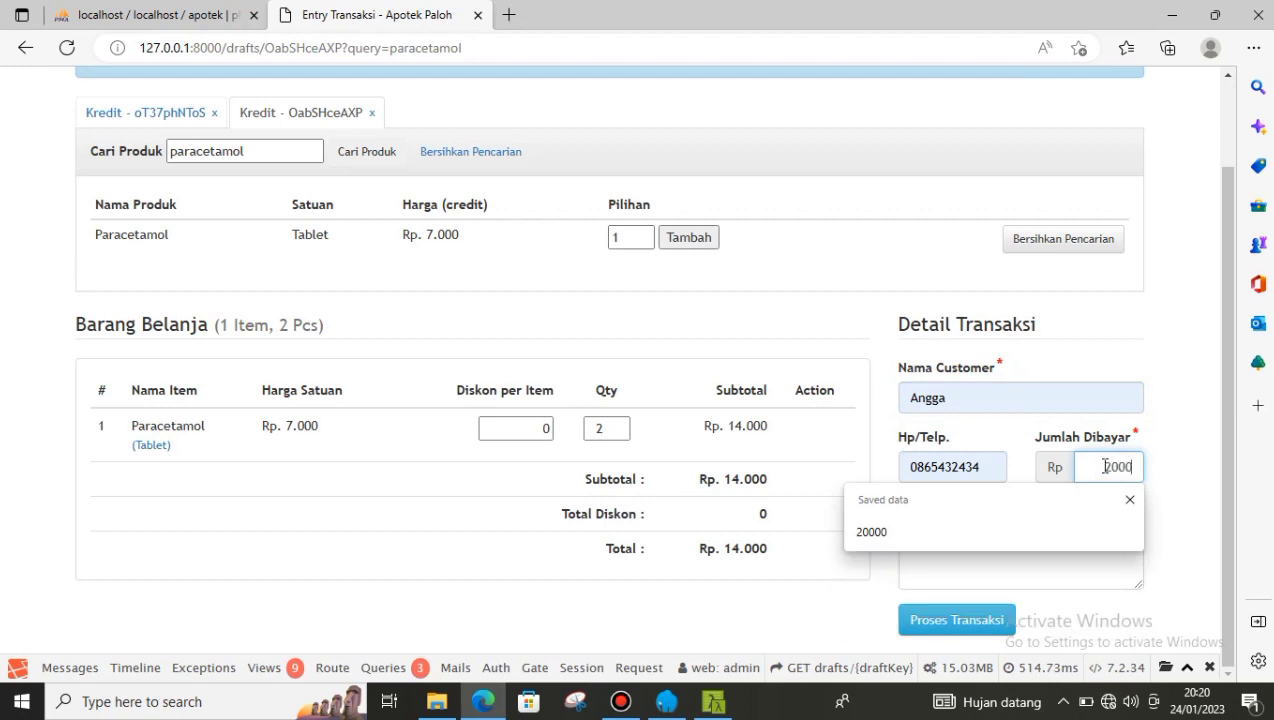
{"action": "left_click", "coordinate": [913, 538]}
{"action": "type", "text": "Harga "}
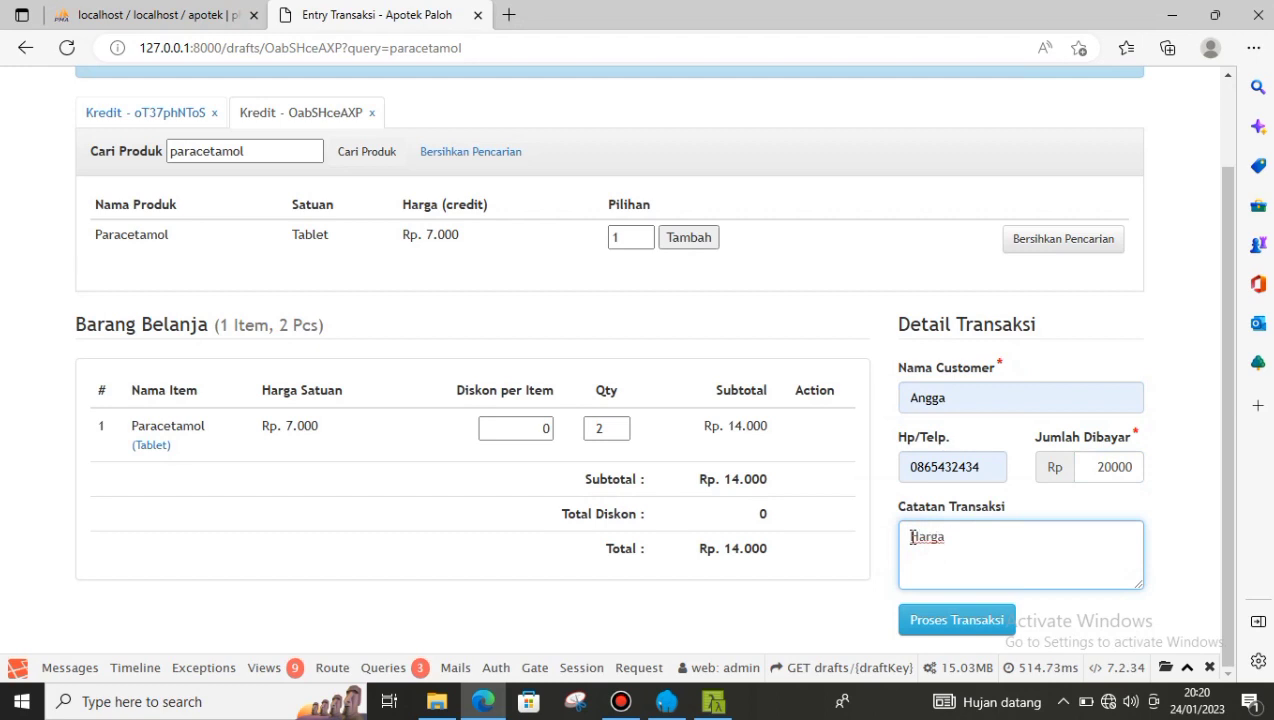
{"action": "type", "text": "kredit"}
{"action": "left_click", "coordinate": [995, 621]}
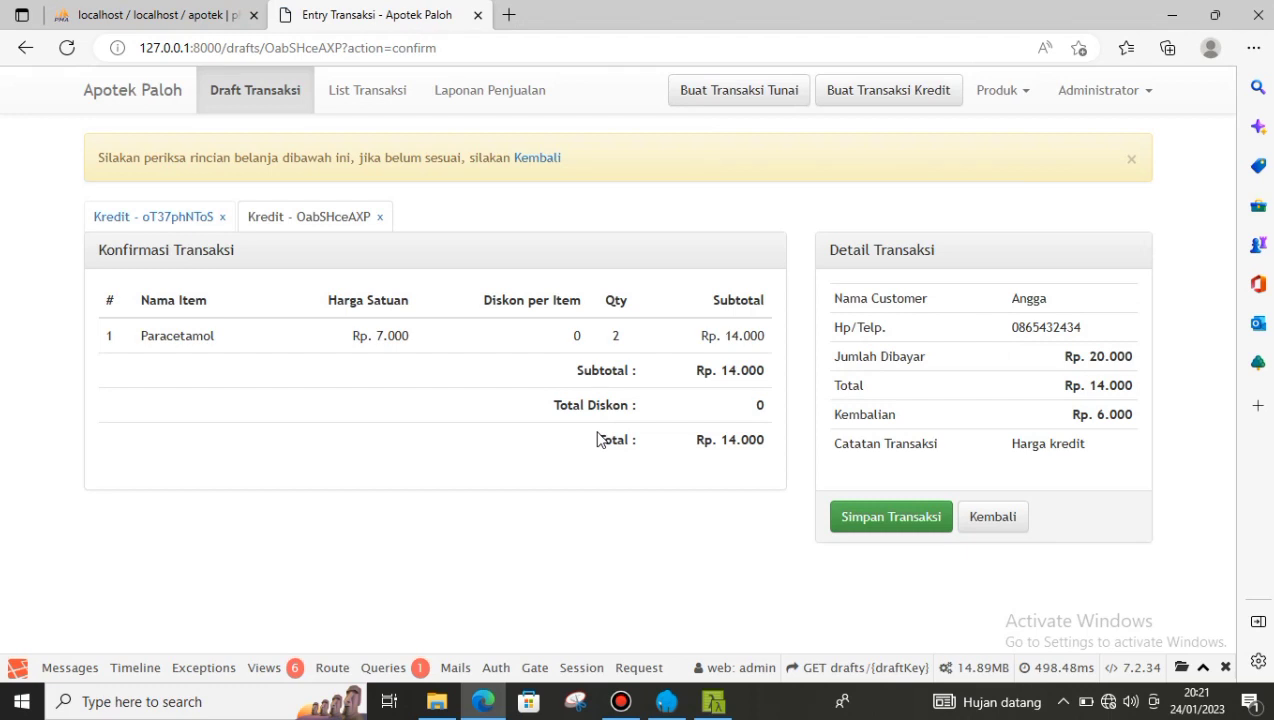
- Save the credit sale as a new invoice showing Rp. 14.000 total and Rp. 6.000 change
{"action": "left_click", "coordinate": [888, 518]}
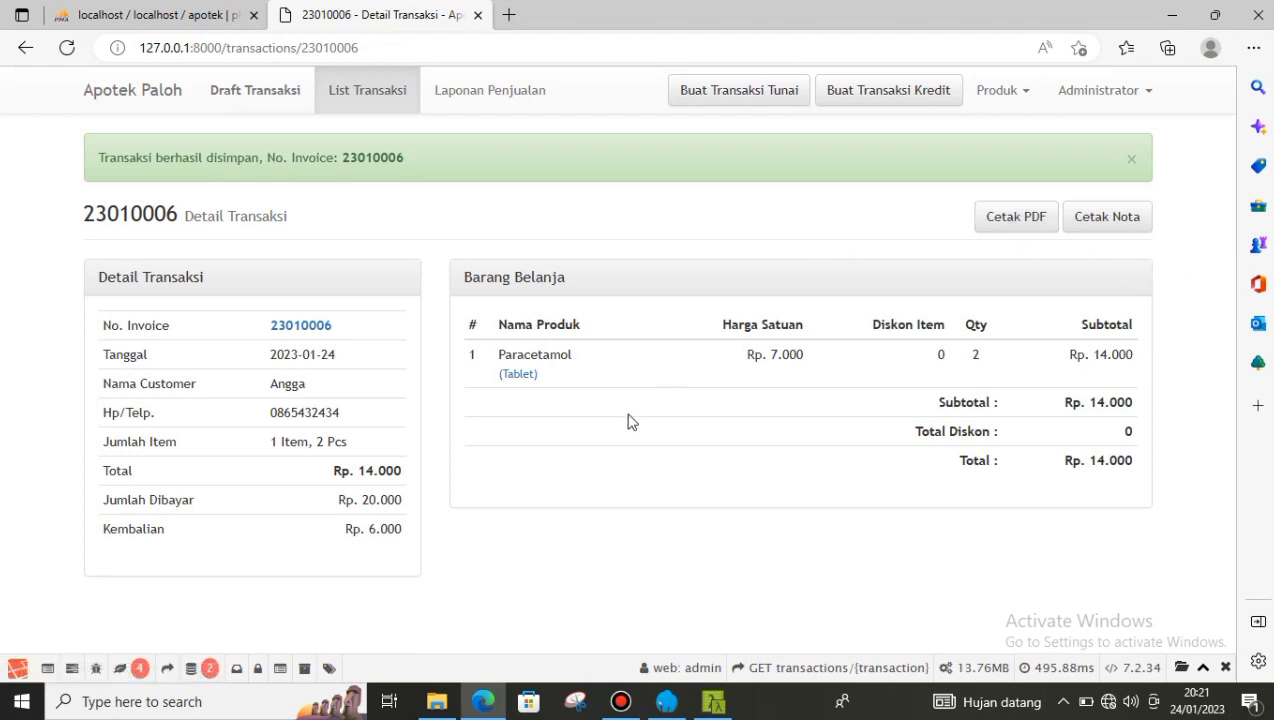
{"action": "left_click", "coordinate": [1020, 92]}
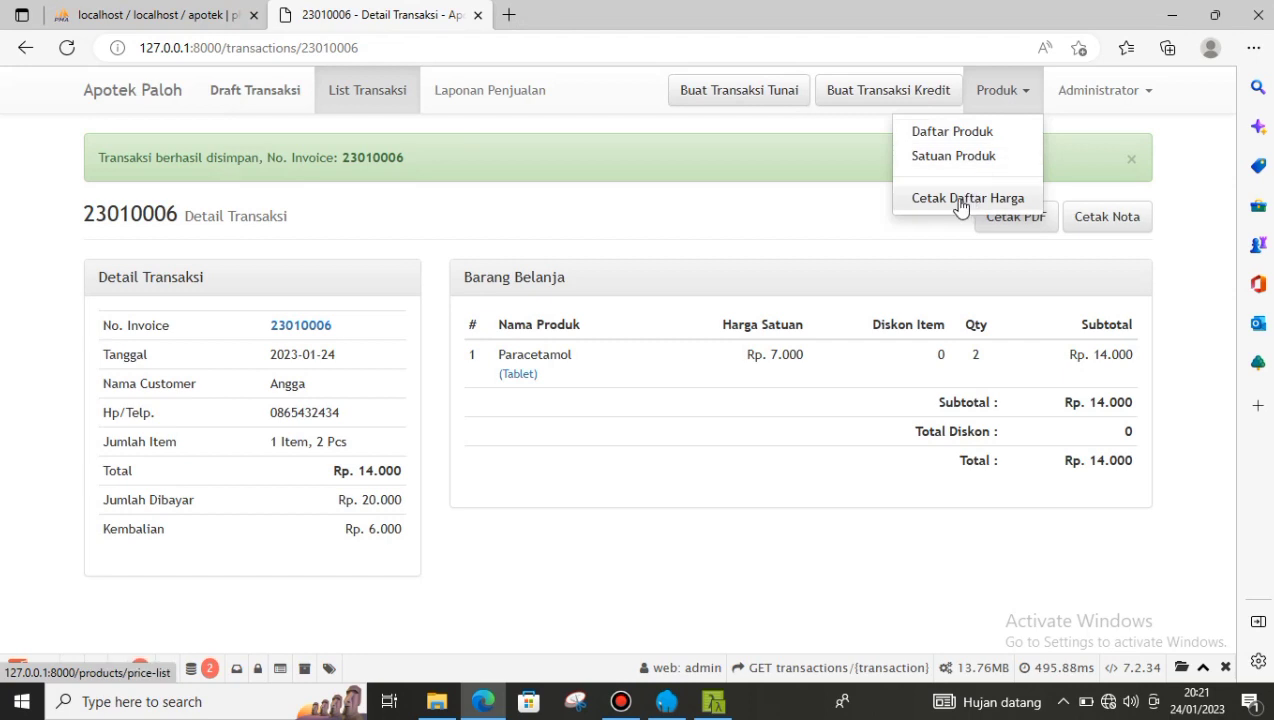
- From Daftar Produk, create the product Sirup in Botol units at 15000 cash and 17000 credit
{"action": "left_click", "coordinate": [968, 132]}
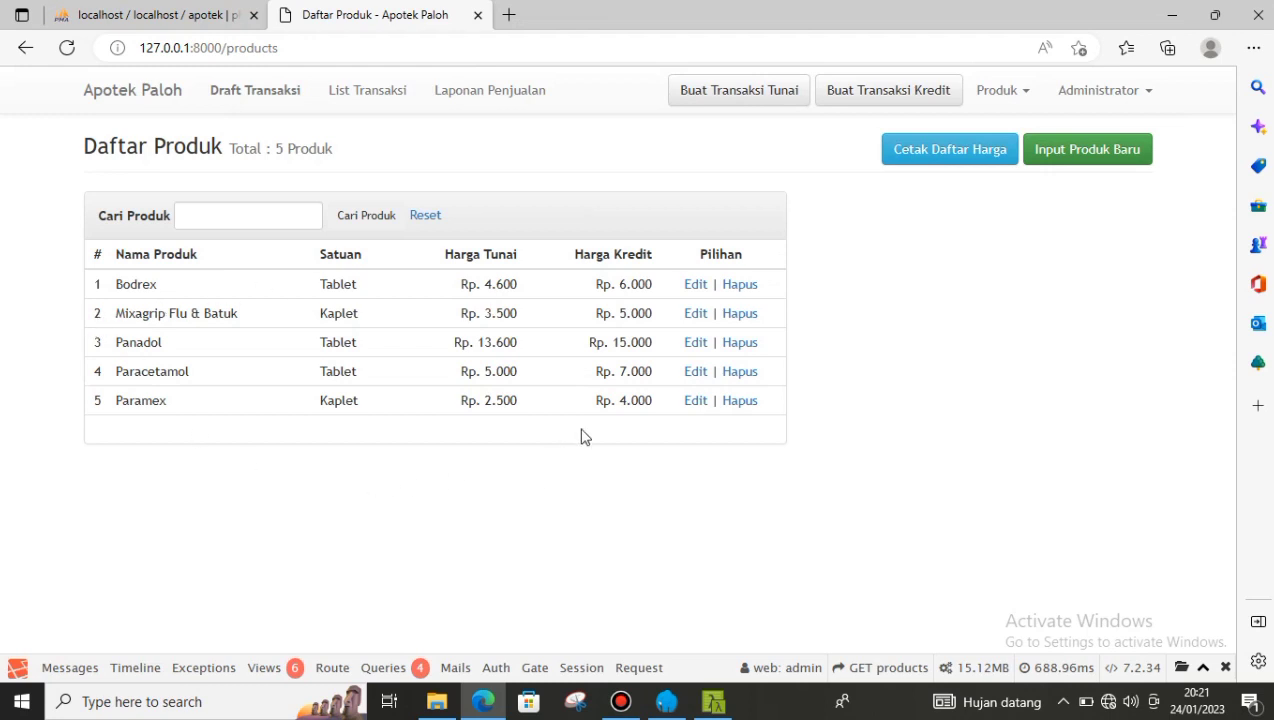
{"action": "left_click", "coordinate": [1106, 154]}
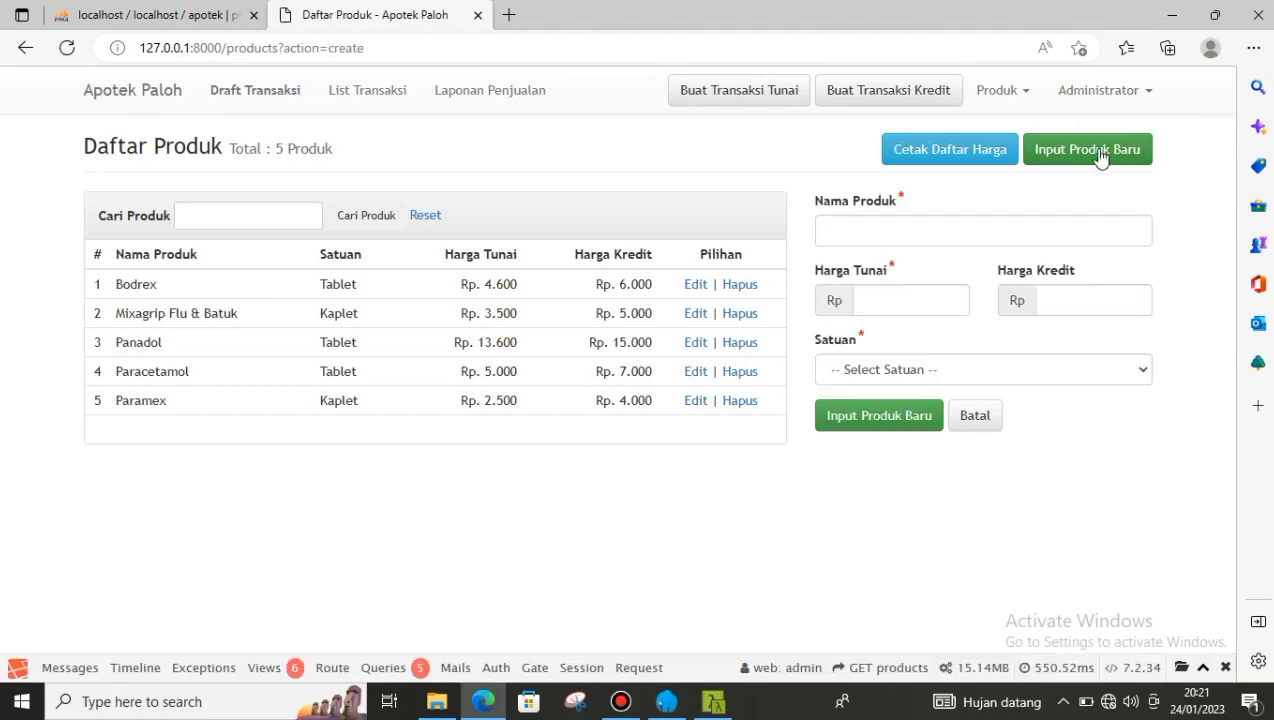
{"action": "left_click", "coordinate": [848, 229]}
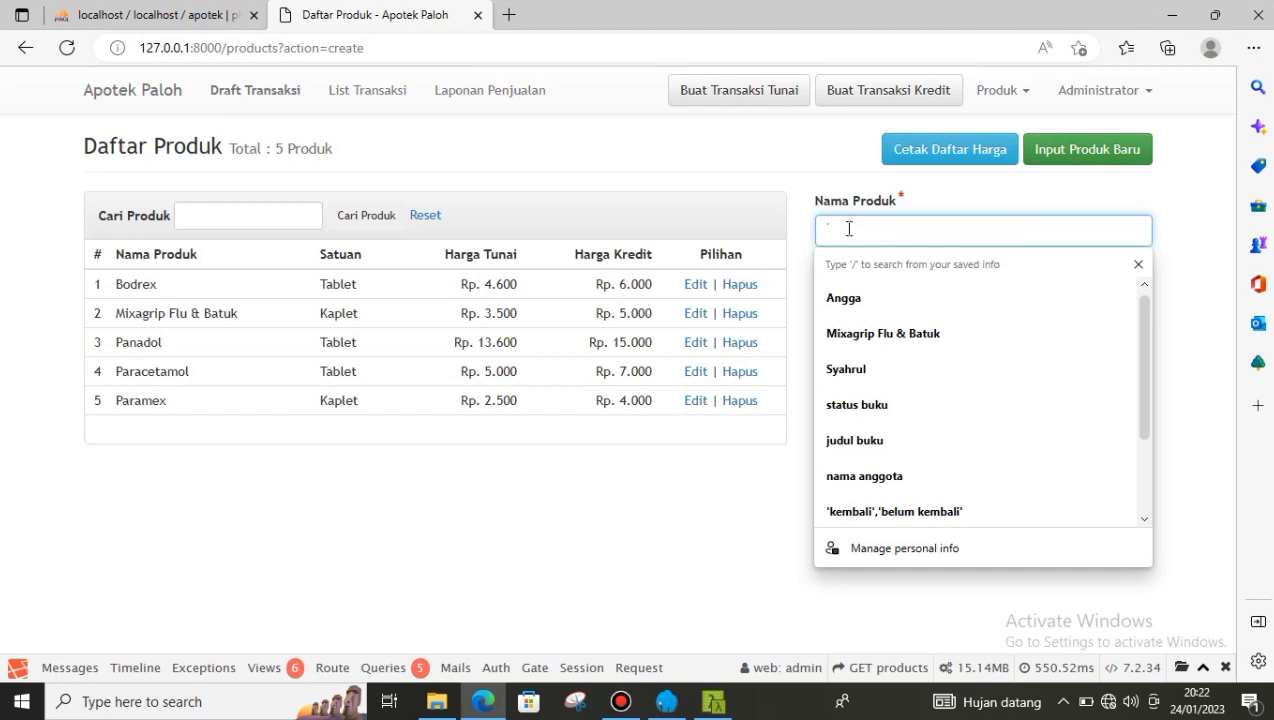
{"action": "type", "text": "Sirup"}
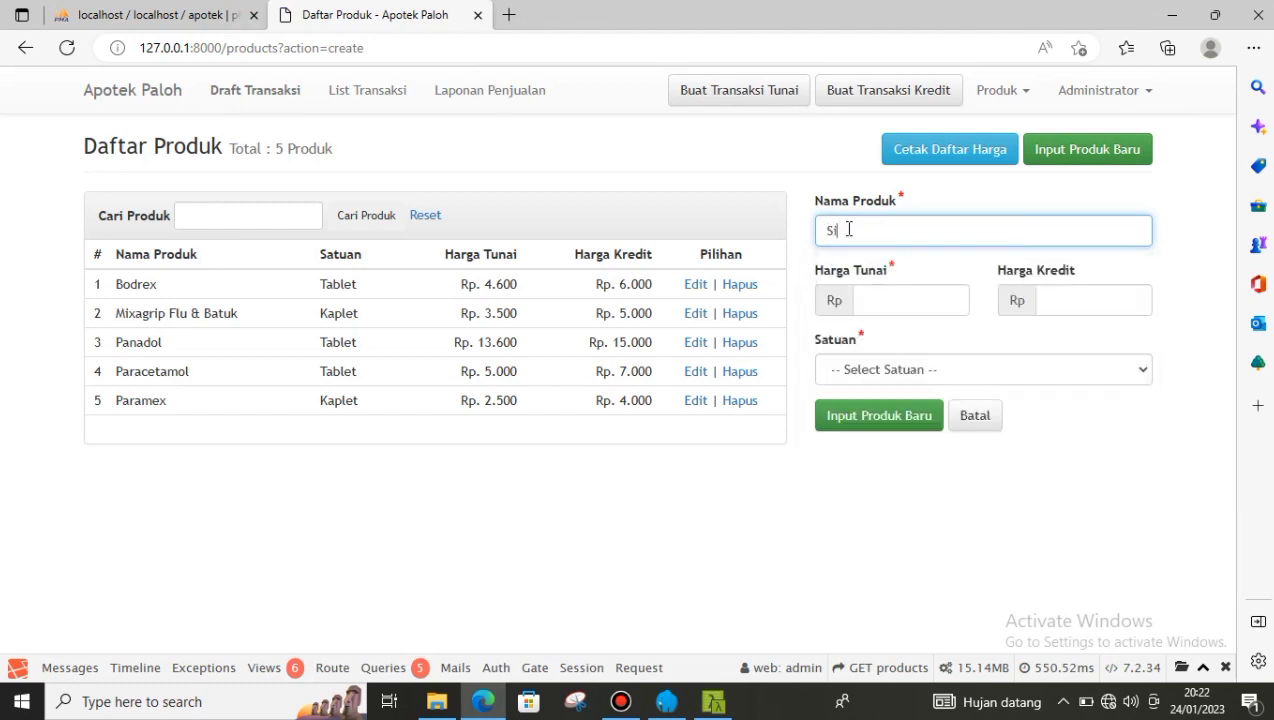
{"action": "left_click", "coordinate": [866, 298]}
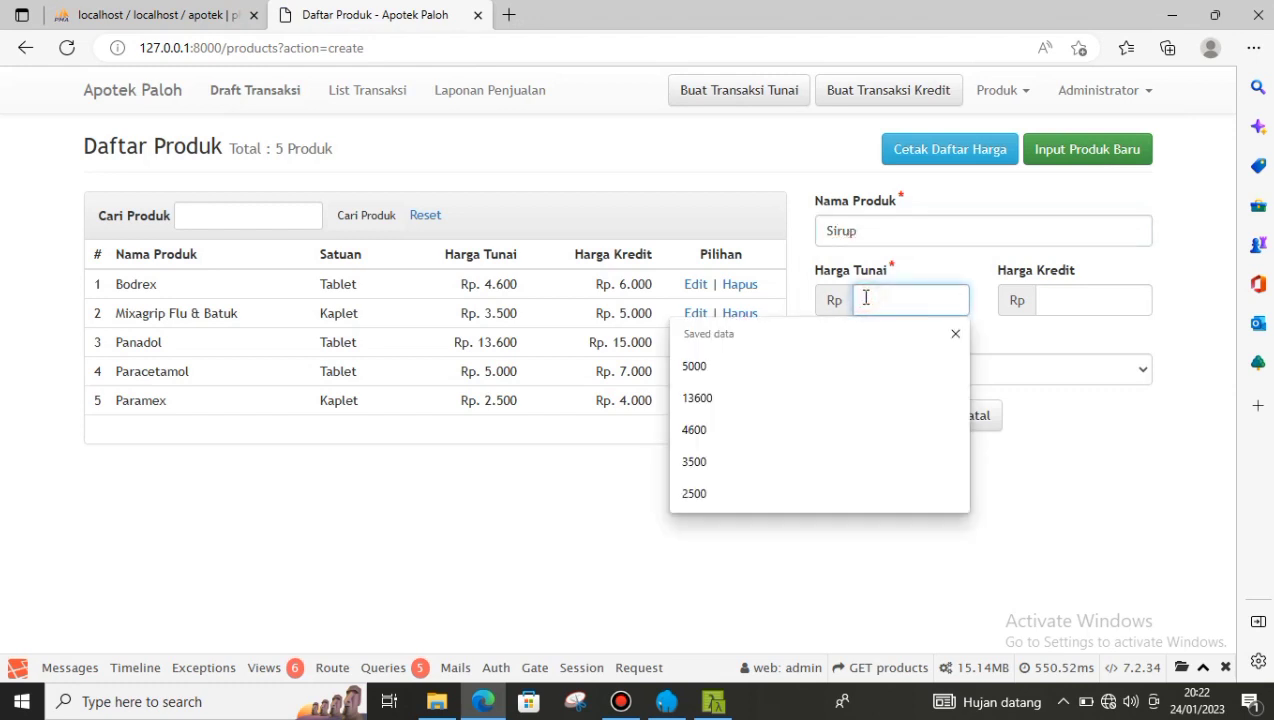
{"action": "type", "text": "15000"}
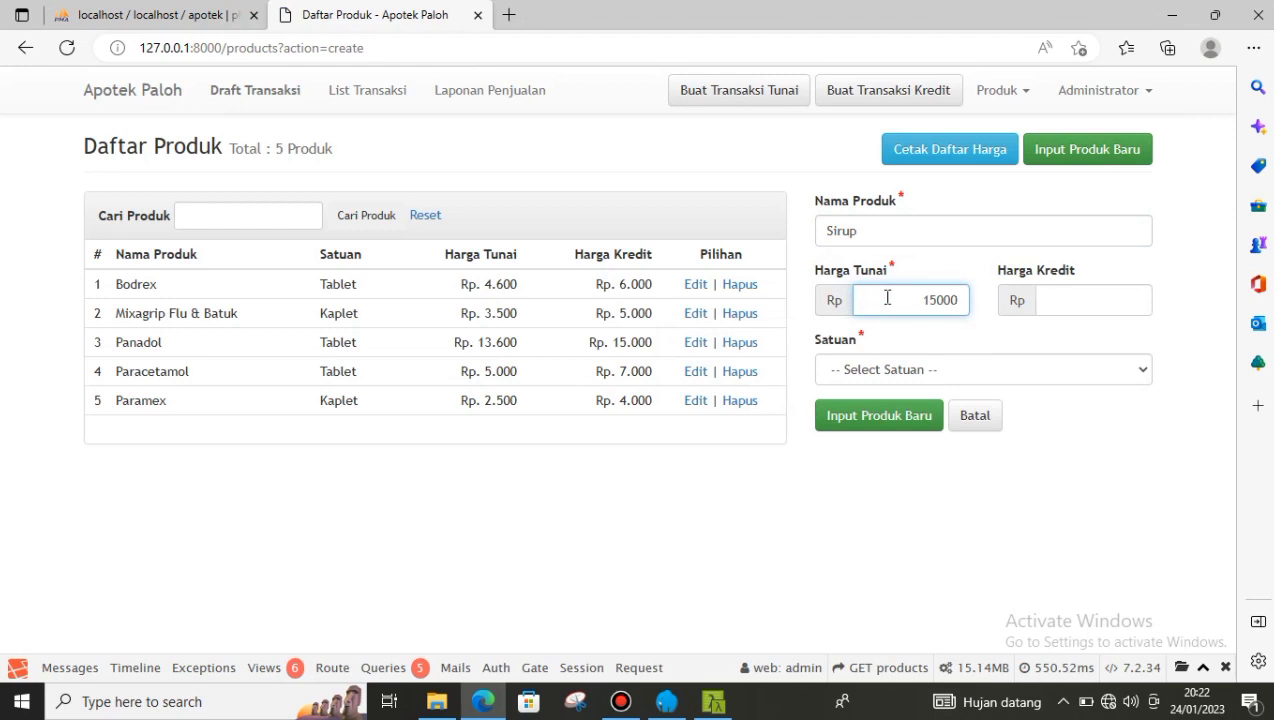
{"action": "left_click", "coordinate": [1052, 295]}
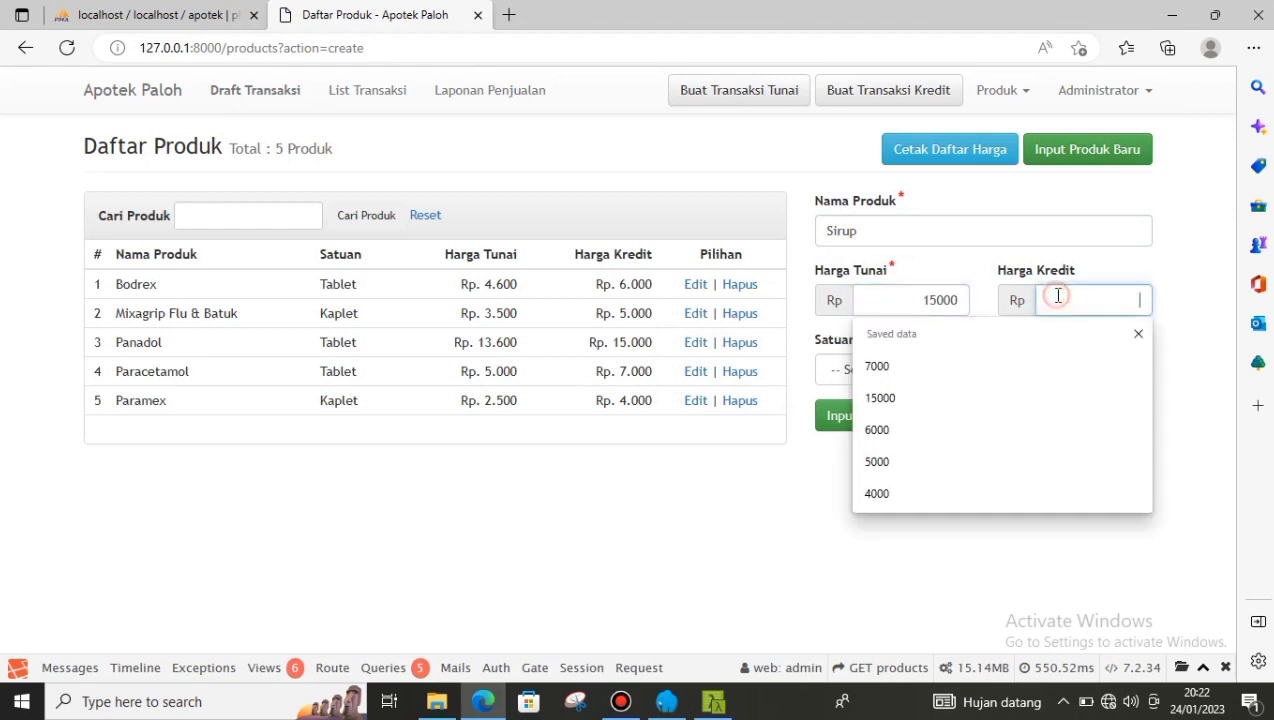
{"action": "type", "text": "17000"}
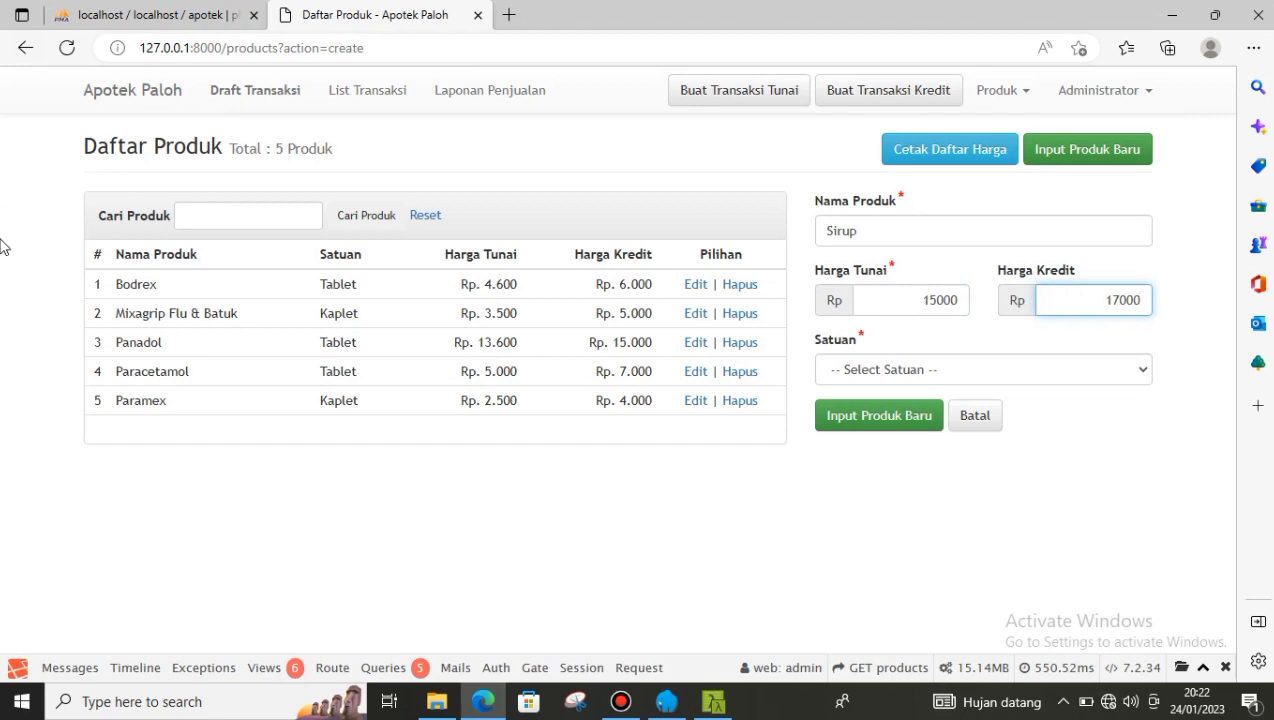
{"action": "left_click", "coordinate": [888, 370]}
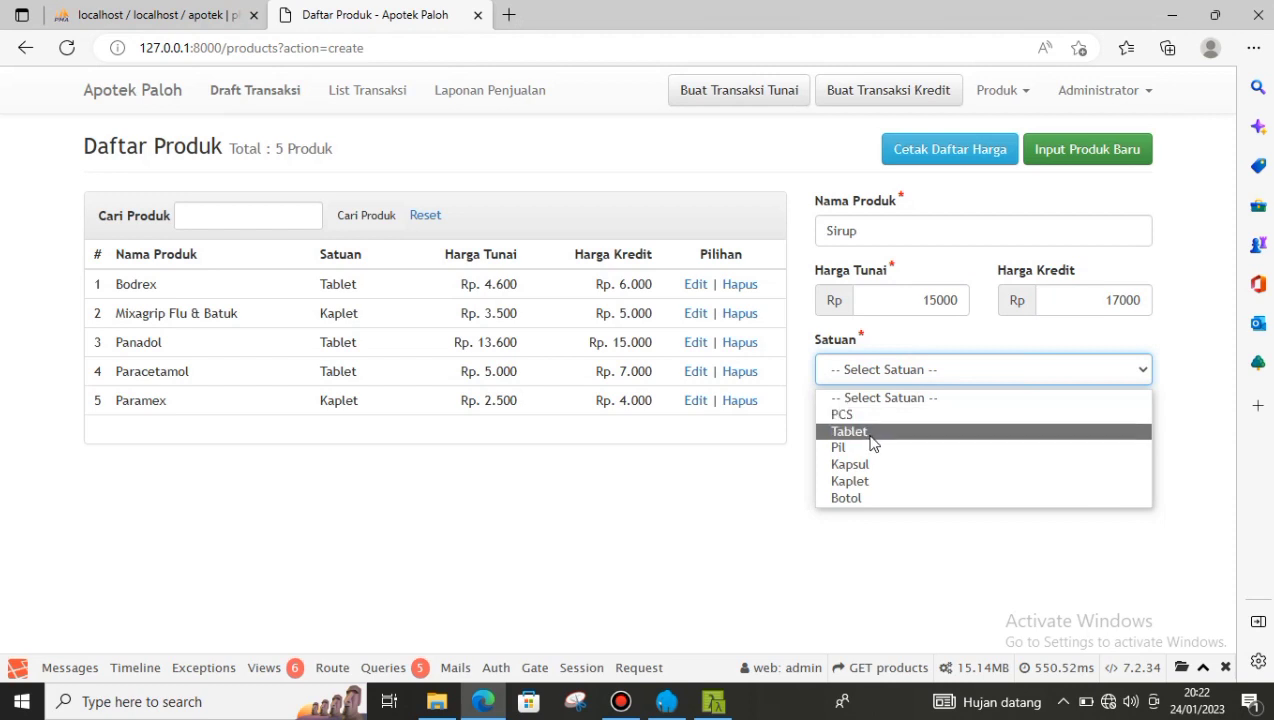
{"action": "left_click", "coordinate": [914, 500]}
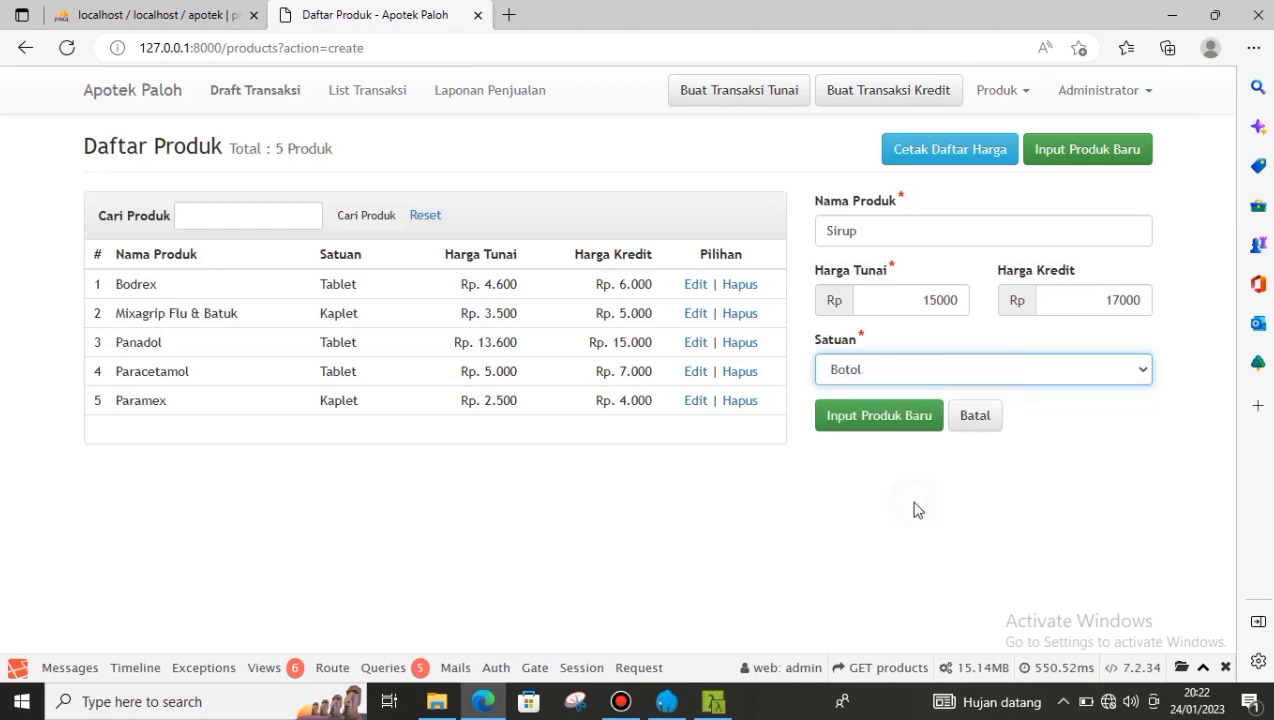
{"action": "left_click", "coordinate": [891, 427]}
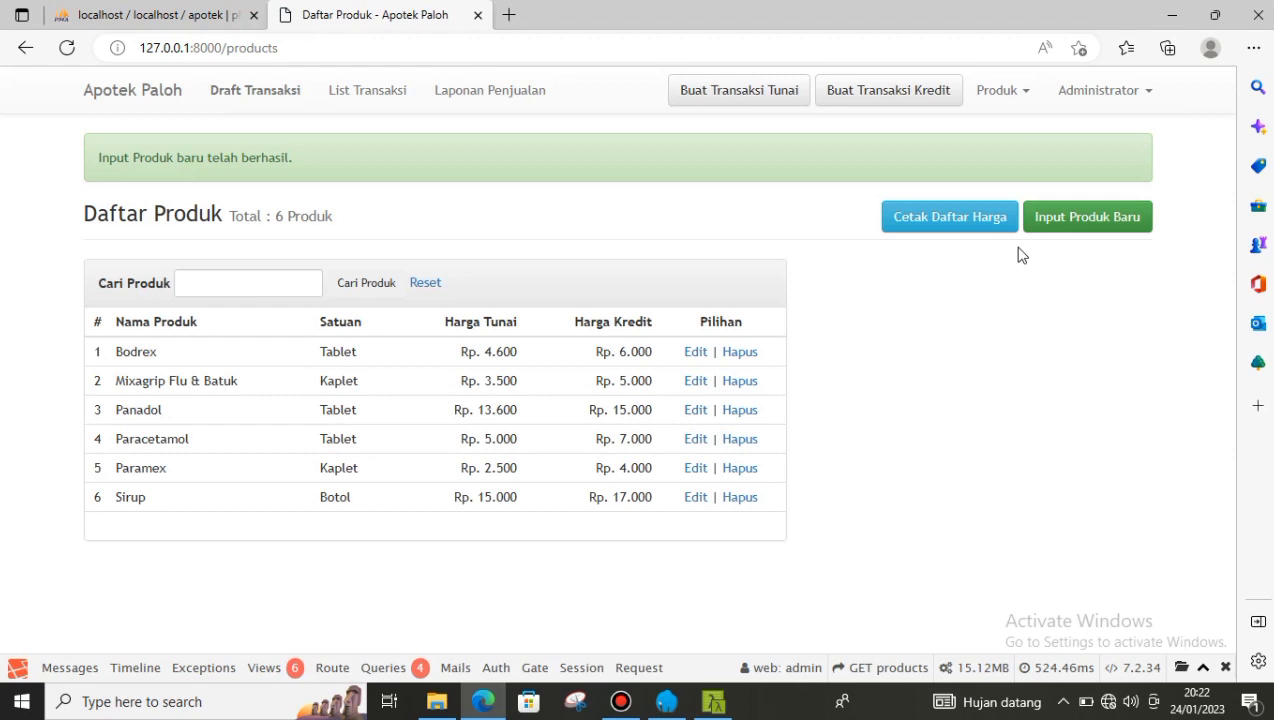
- Preview the Cetak Daftar Harga price list, then go to the Satuan Produk unit list
{"action": "left_click", "coordinate": [949, 222]}
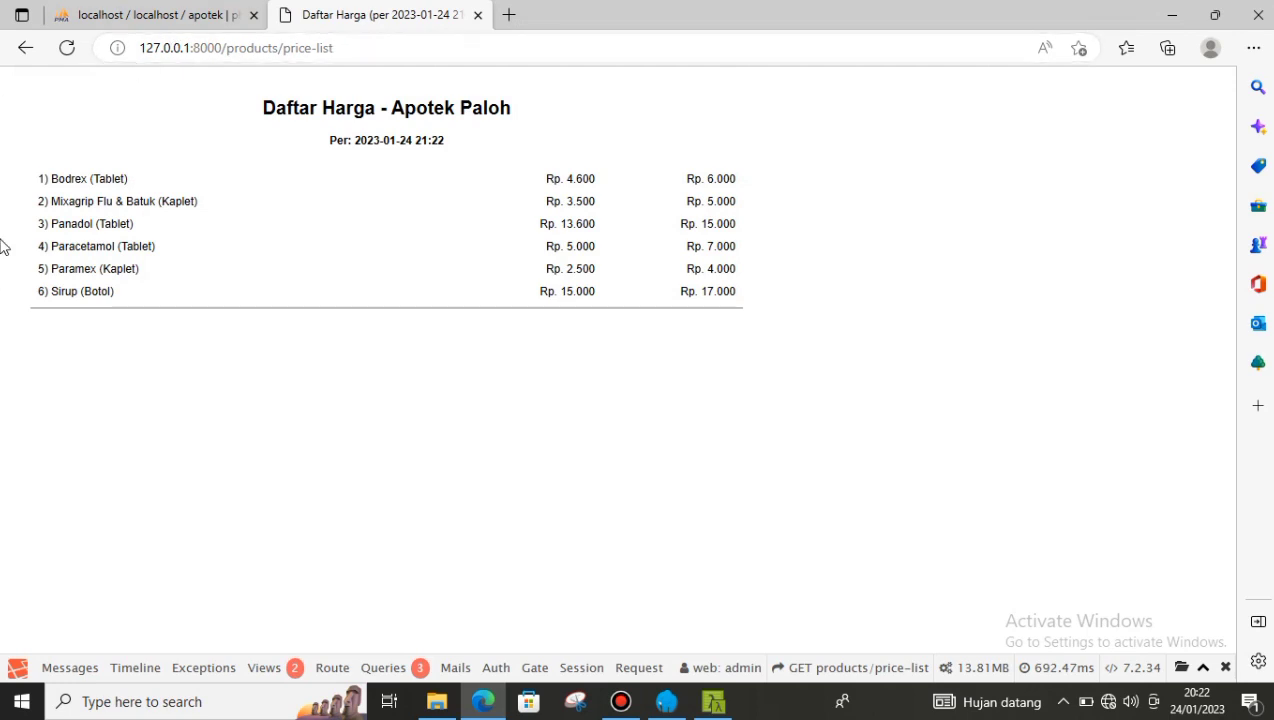
{"action": "left_click", "coordinate": [26, 50]}
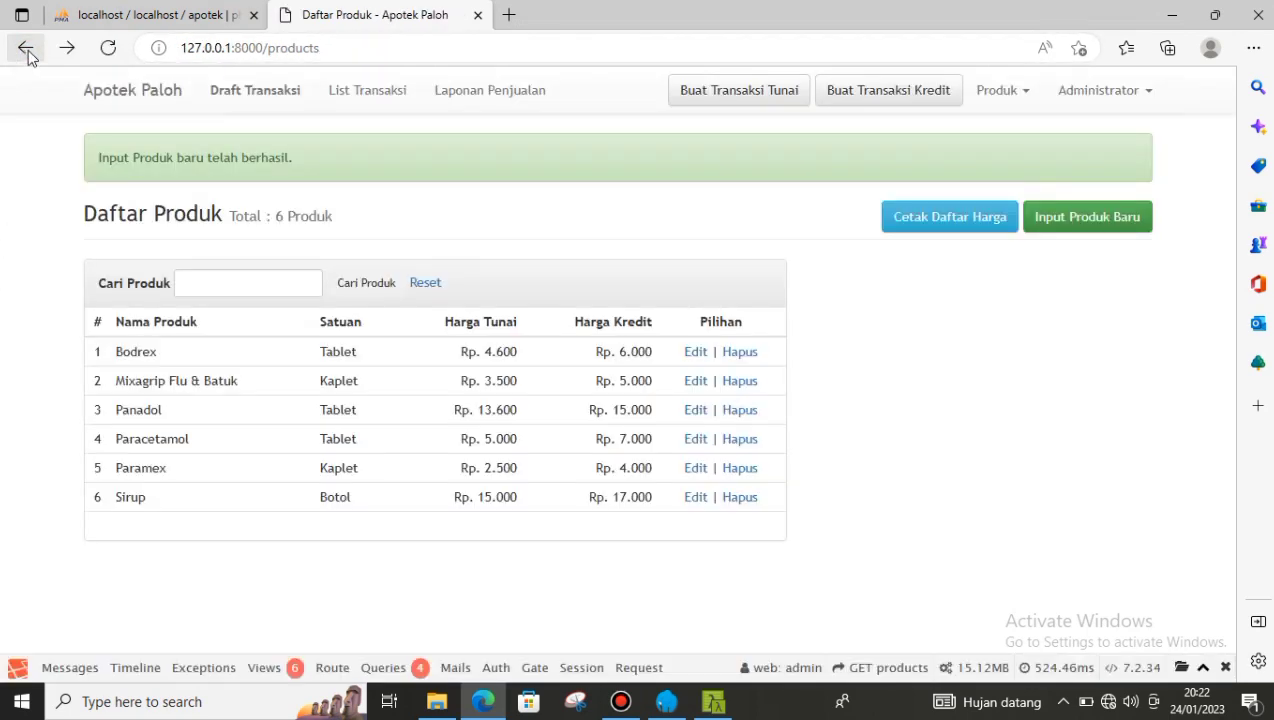
{"action": "left_click", "coordinate": [1022, 91]}
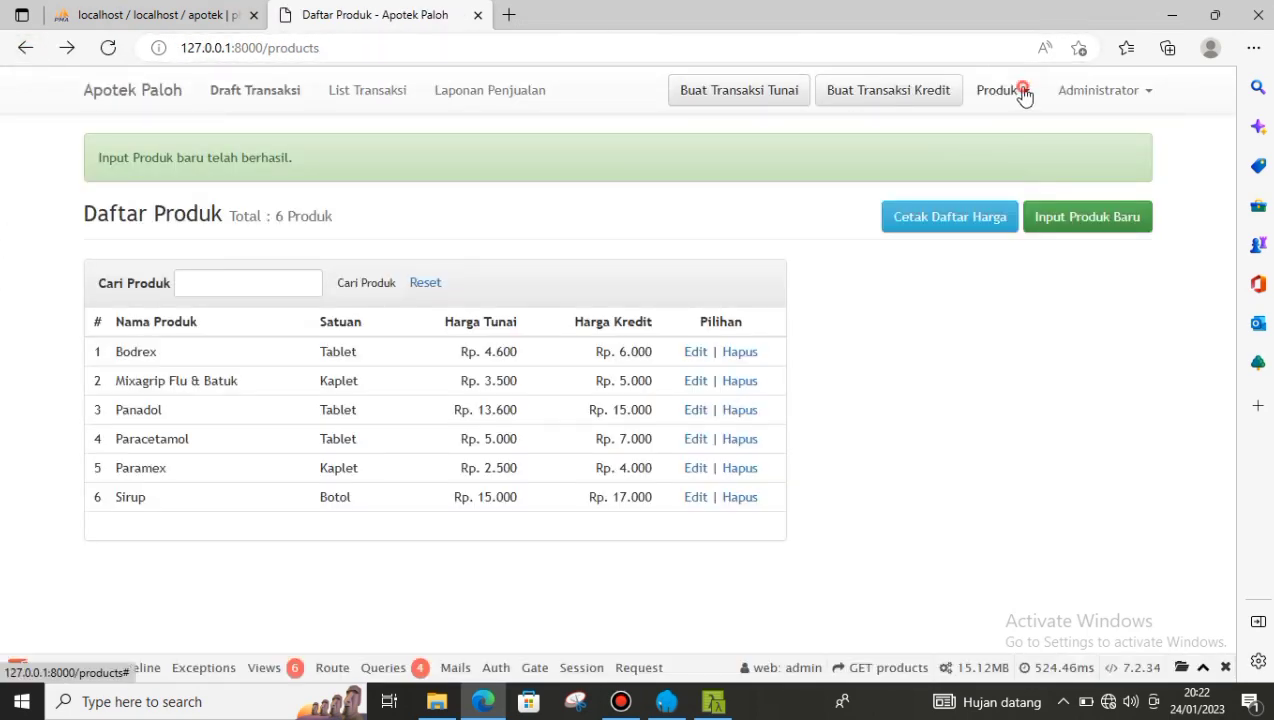
{"action": "left_click", "coordinate": [975, 157]}
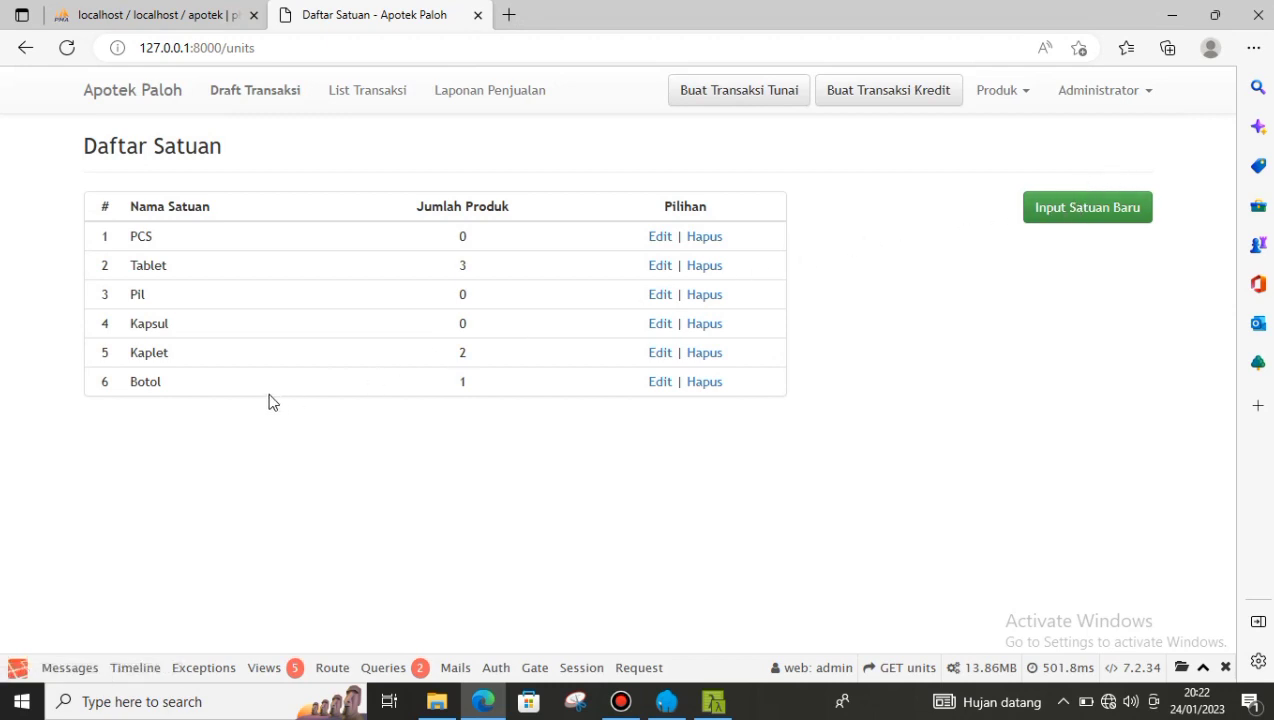
- Create a new product unit named Serbuk with Input Satuan Baru
{"action": "left_click", "coordinate": [1078, 206]}
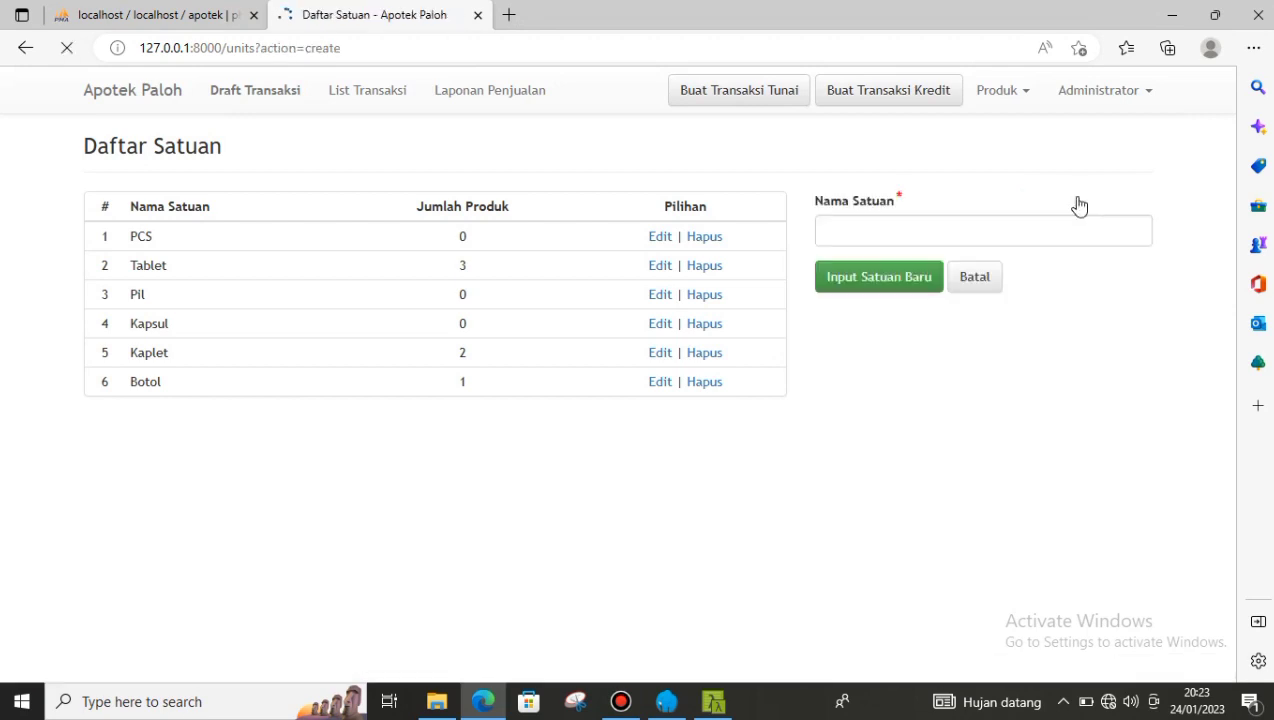
{"action": "left_click", "coordinate": [845, 233]}
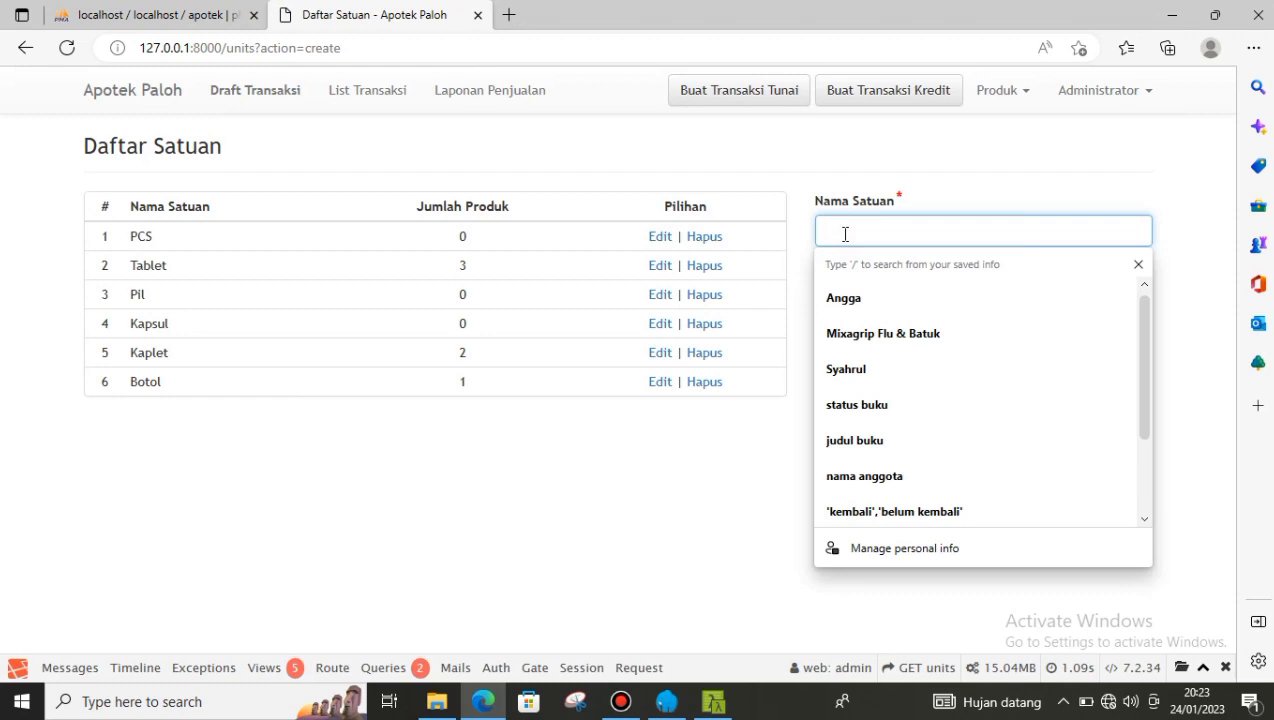
{"action": "type", "text": "Sel"}
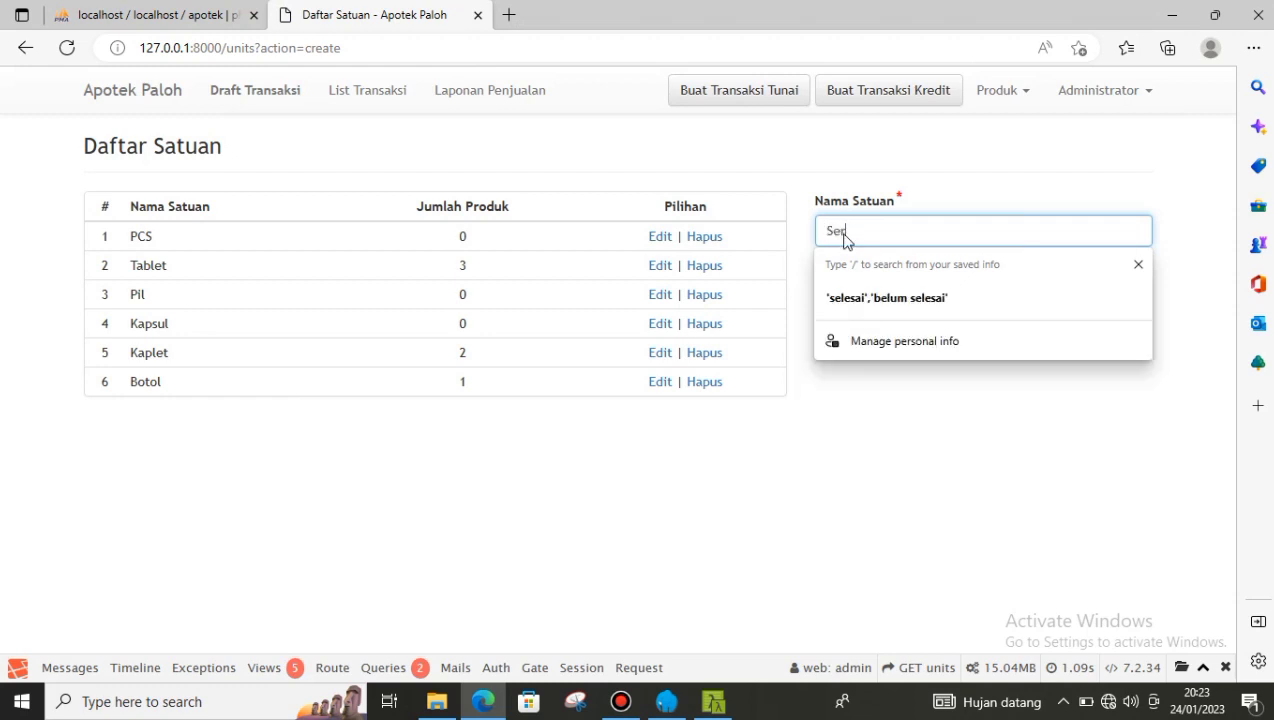
{"action": "key", "text": "Escape"}
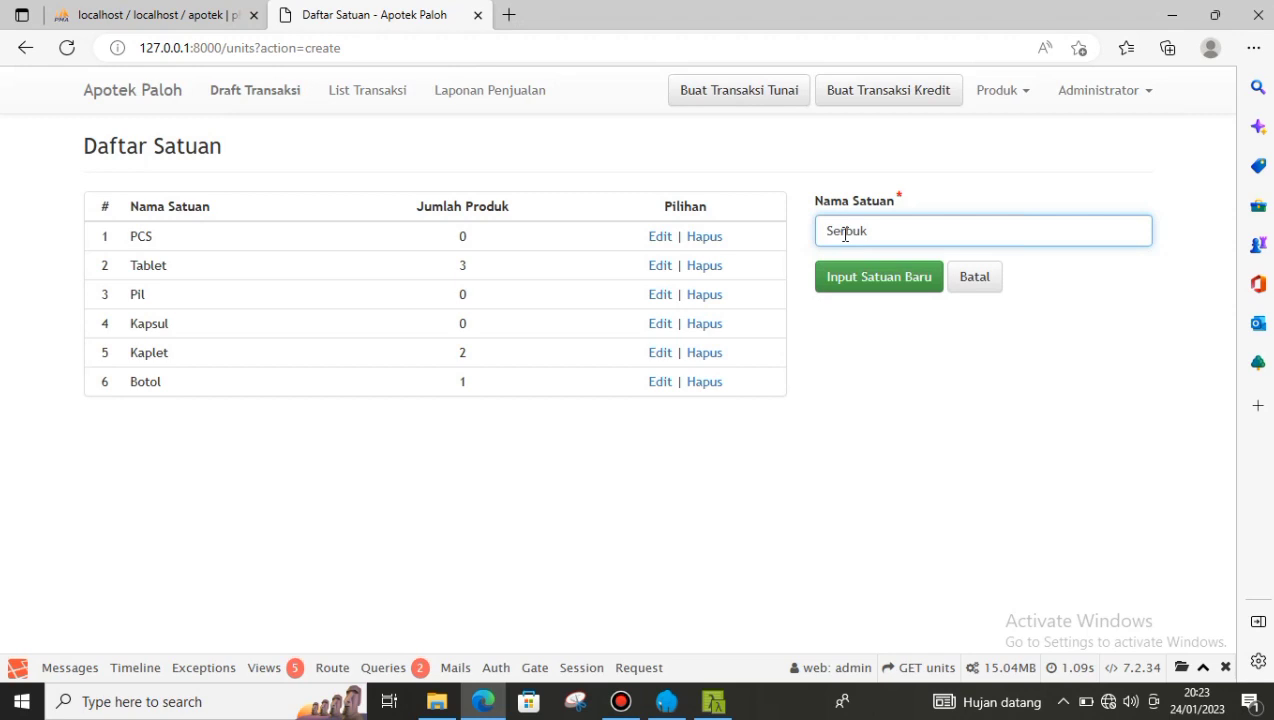
{"action": "left_click", "coordinate": [869, 279]}
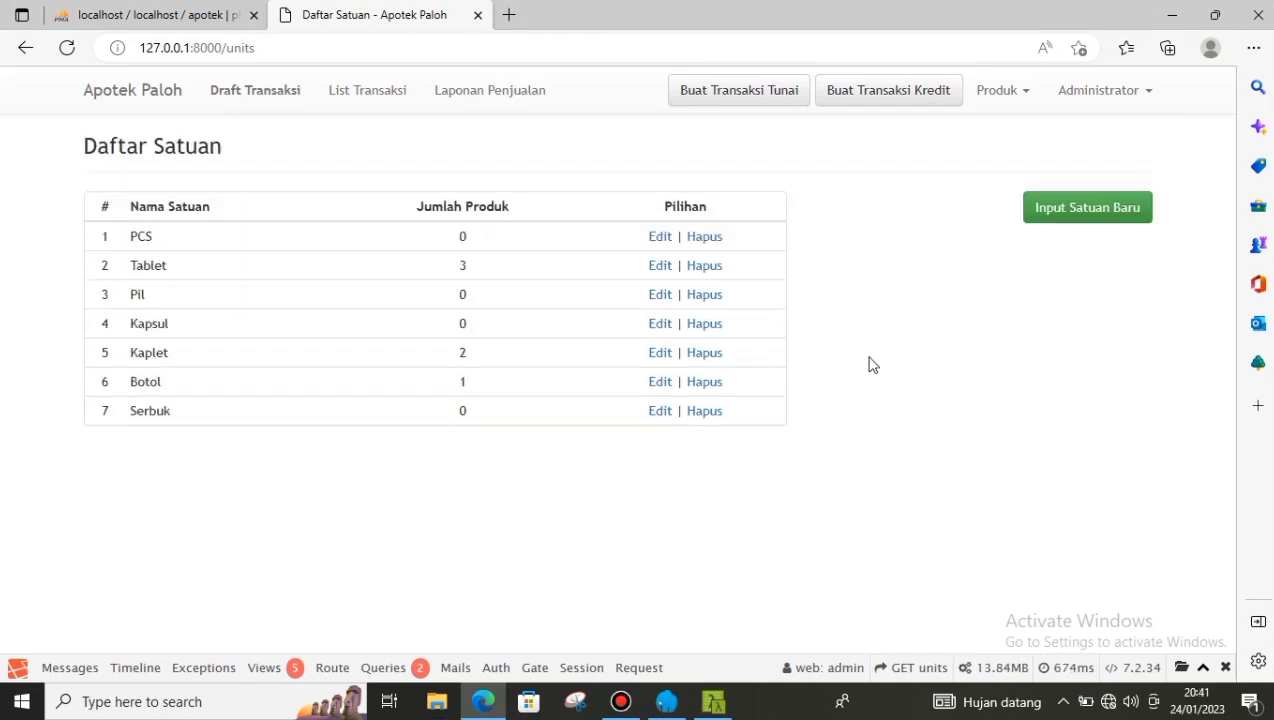
- Preview the Cetak Daftar Harga price list, then go to the List Transaksi page
{"action": "left_click", "coordinate": [1020, 100]}
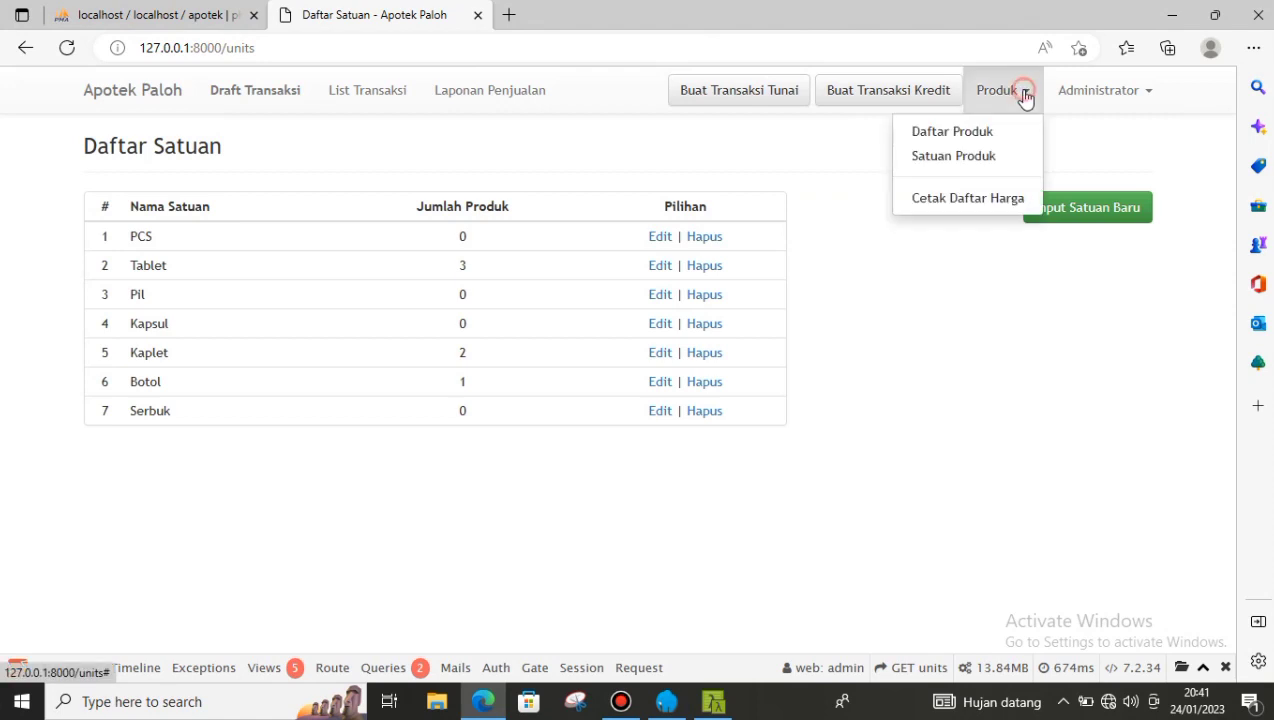
{"action": "left_click", "coordinate": [932, 200]}
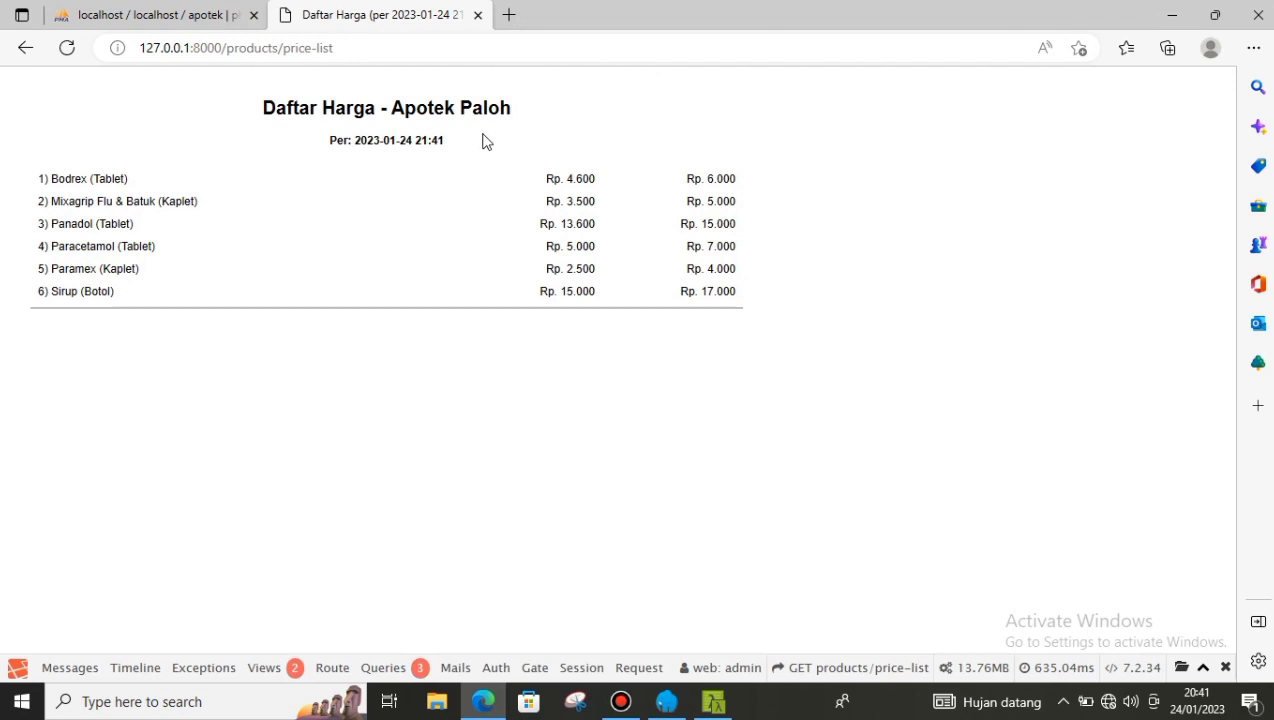
{"action": "left_click", "coordinate": [25, 47]}
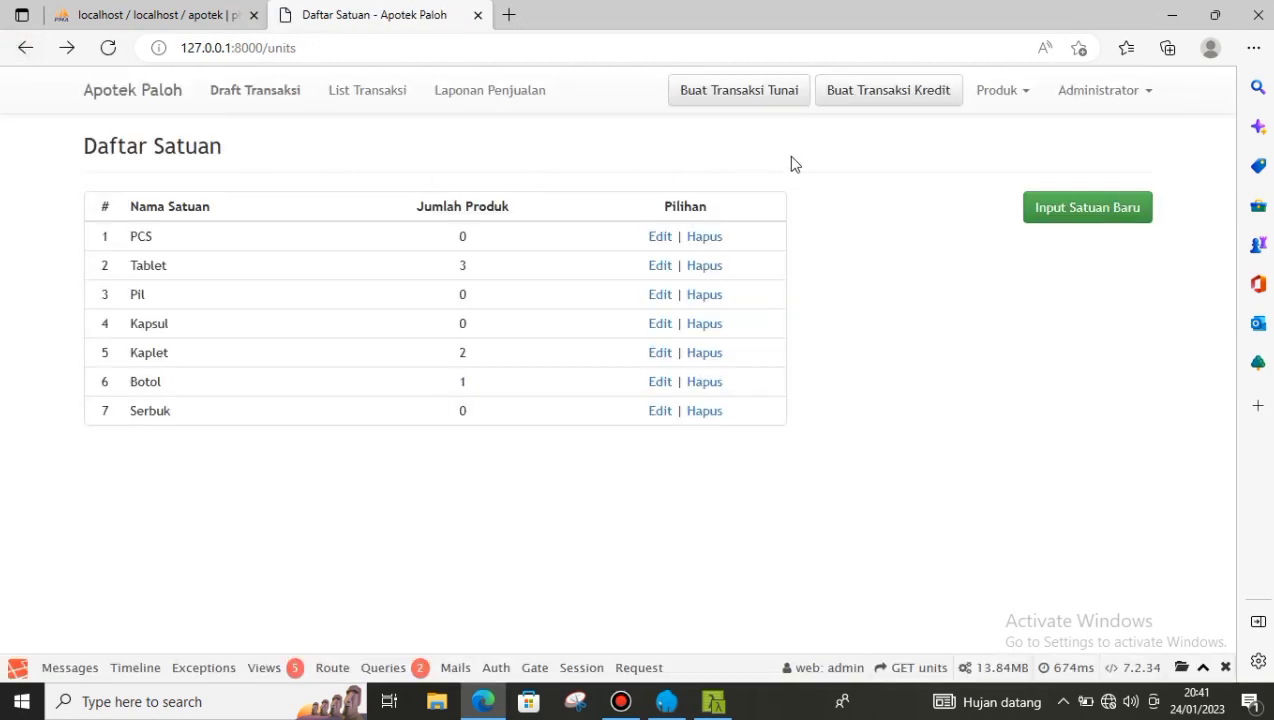
{"action": "left_click", "coordinate": [372, 92]}
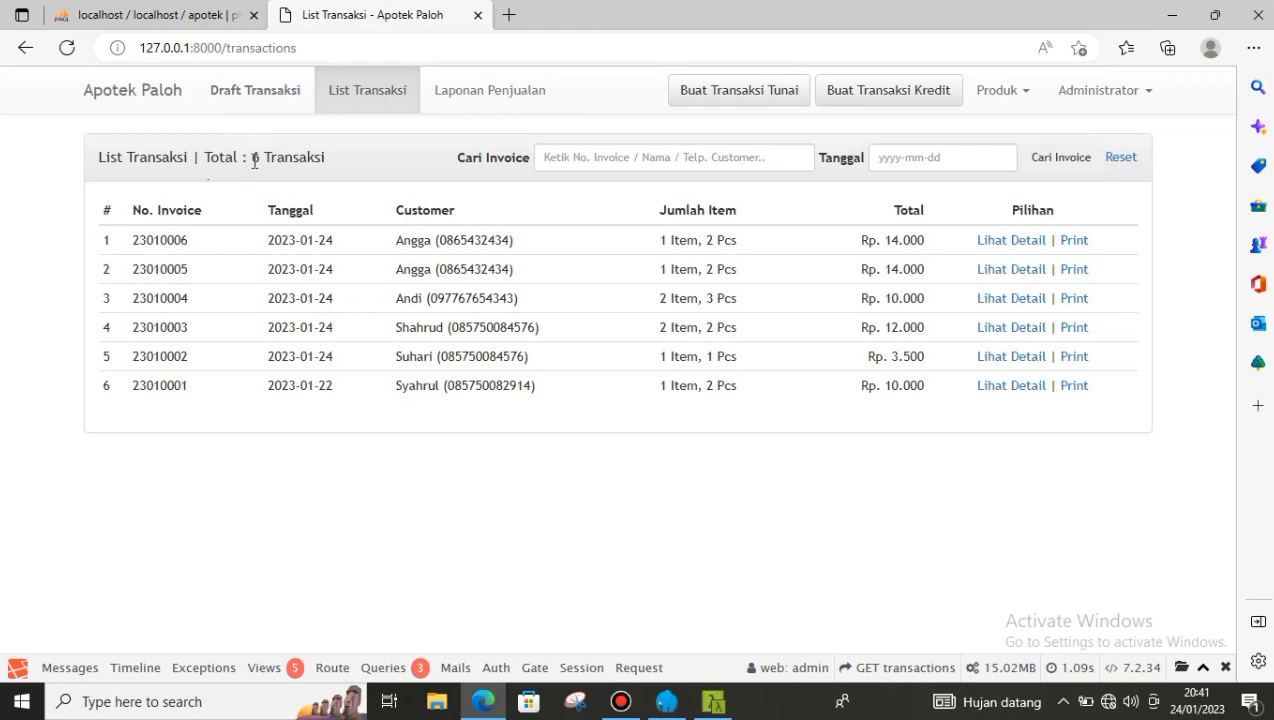
- Search the transaction list for invoice 23010006
{"action": "left_click_drag", "start_coordinate": [250, 158], "coordinate": [361, 163]}
{"action": "left_click", "coordinate": [361, 163]}
{"action": "left_click", "coordinate": [557, 158]}
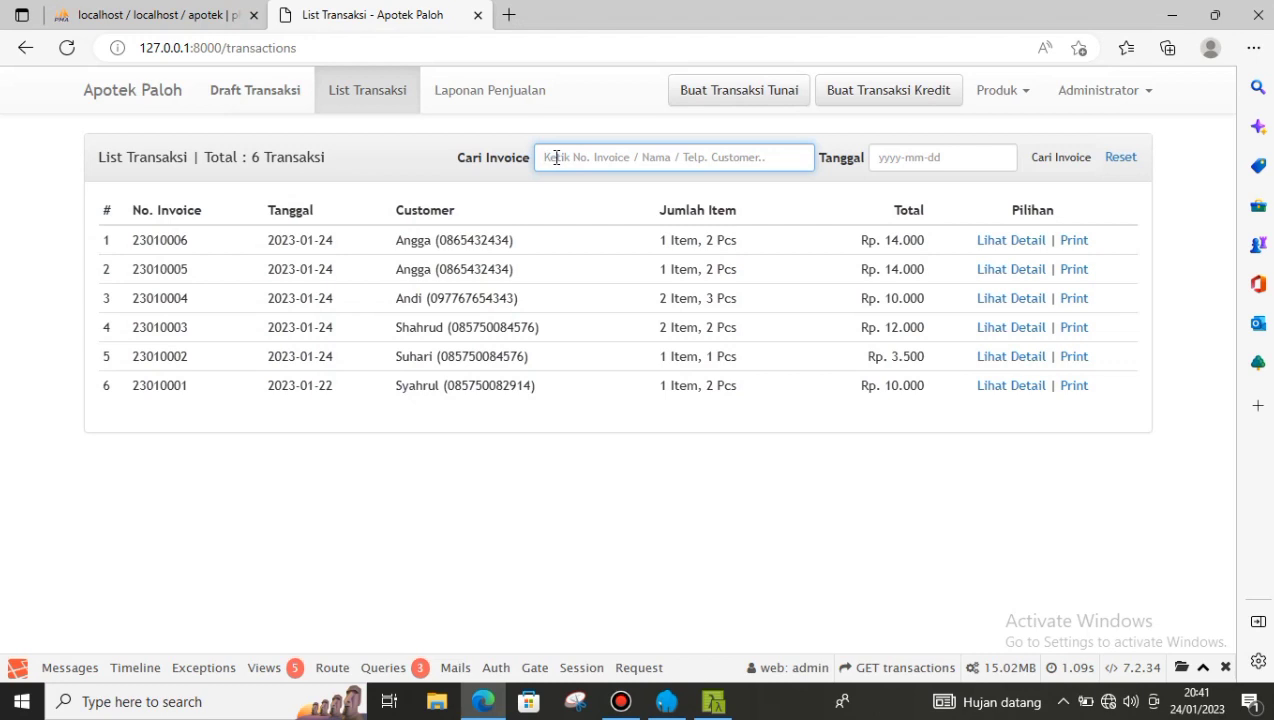
{"action": "type", "text": "23010006"}
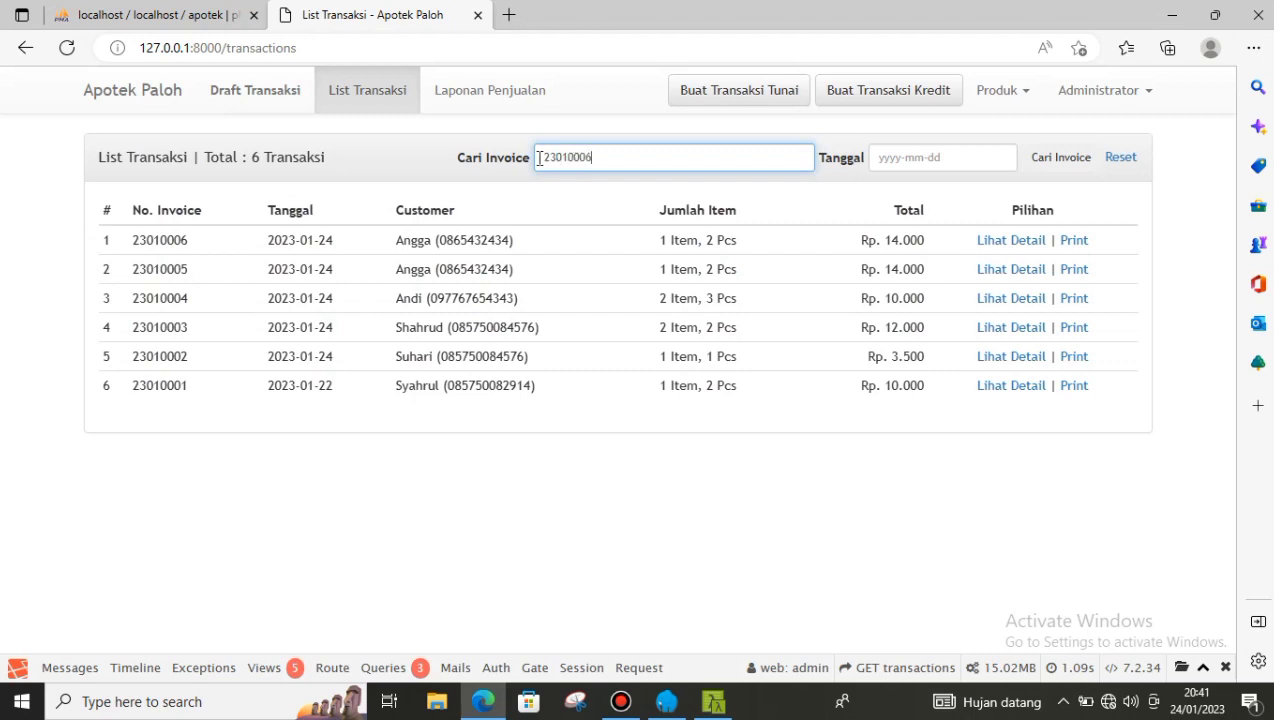
{"action": "left_click", "coordinate": [1068, 160]}
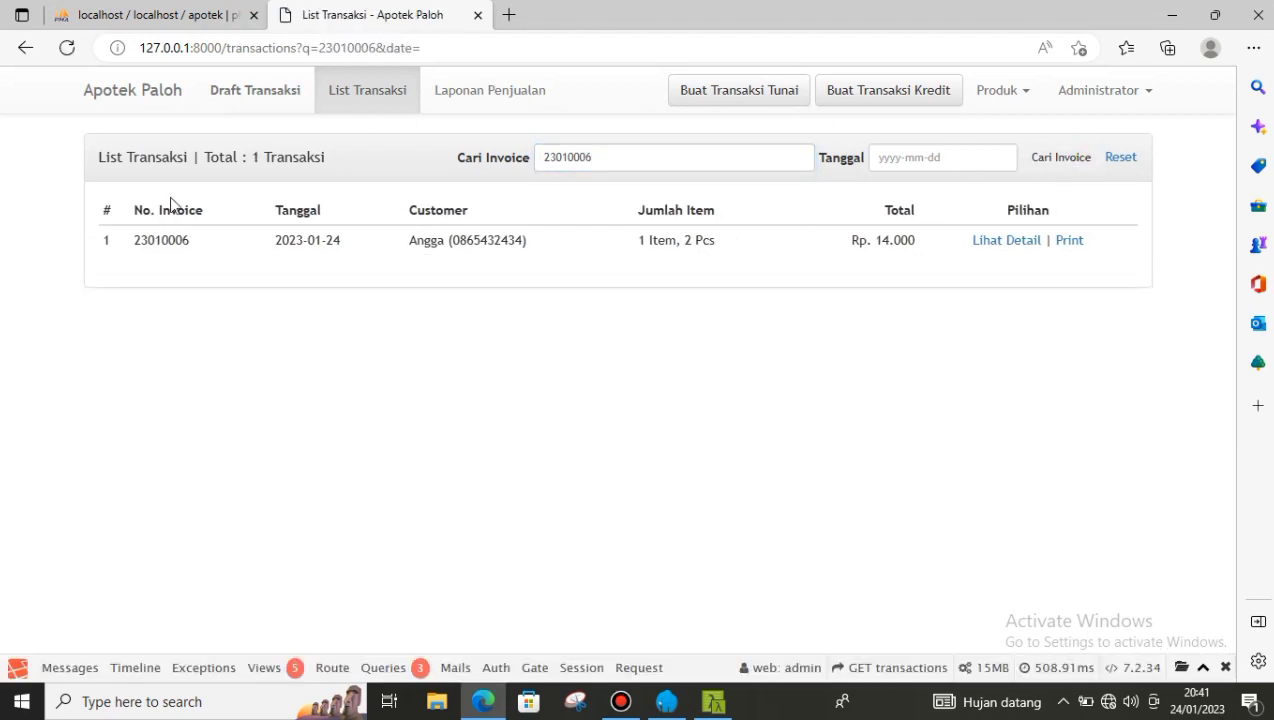
- View the details and printable receipt of invoice 23010006, returning to the filtered list
{"action": "left_click_drag", "start_coordinate": [408, 248], "coordinate": [583, 248]}
{"action": "left_click", "coordinate": [583, 248]}
{"action": "left_click", "coordinate": [1015, 250]}
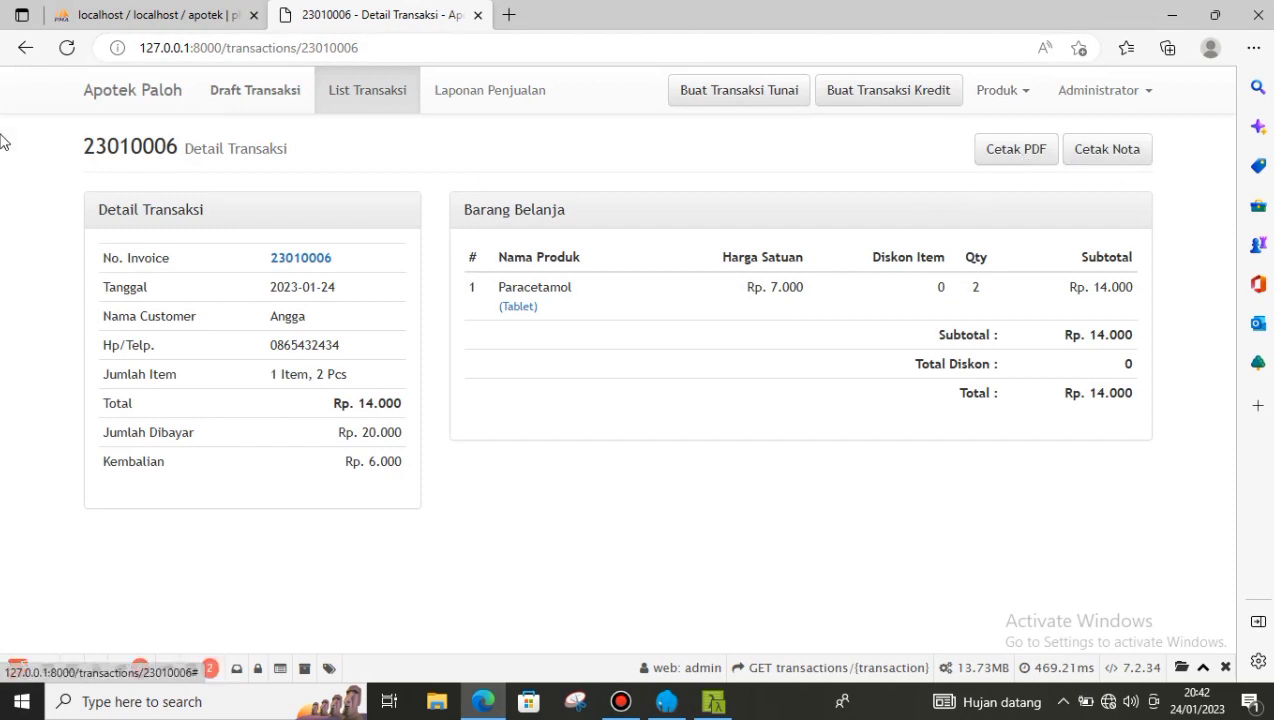
{"action": "left_click", "coordinate": [27, 46]}
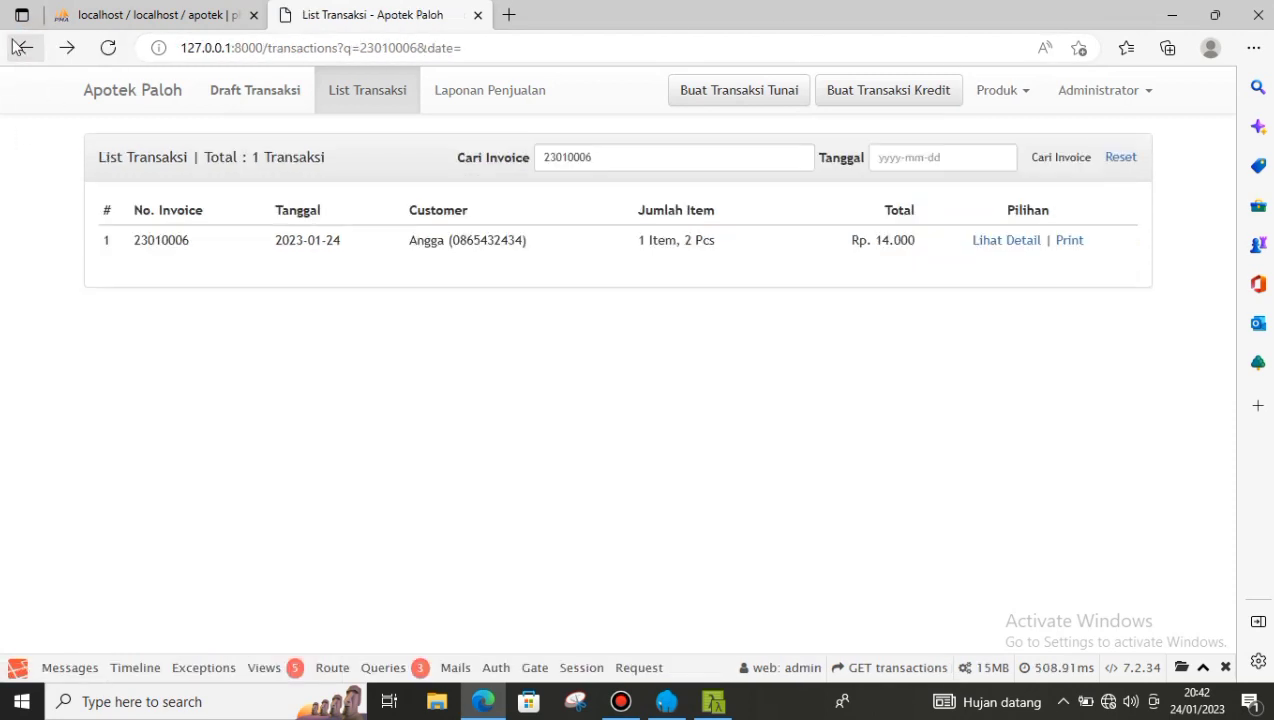
{"action": "left_click", "coordinate": [1073, 245]}
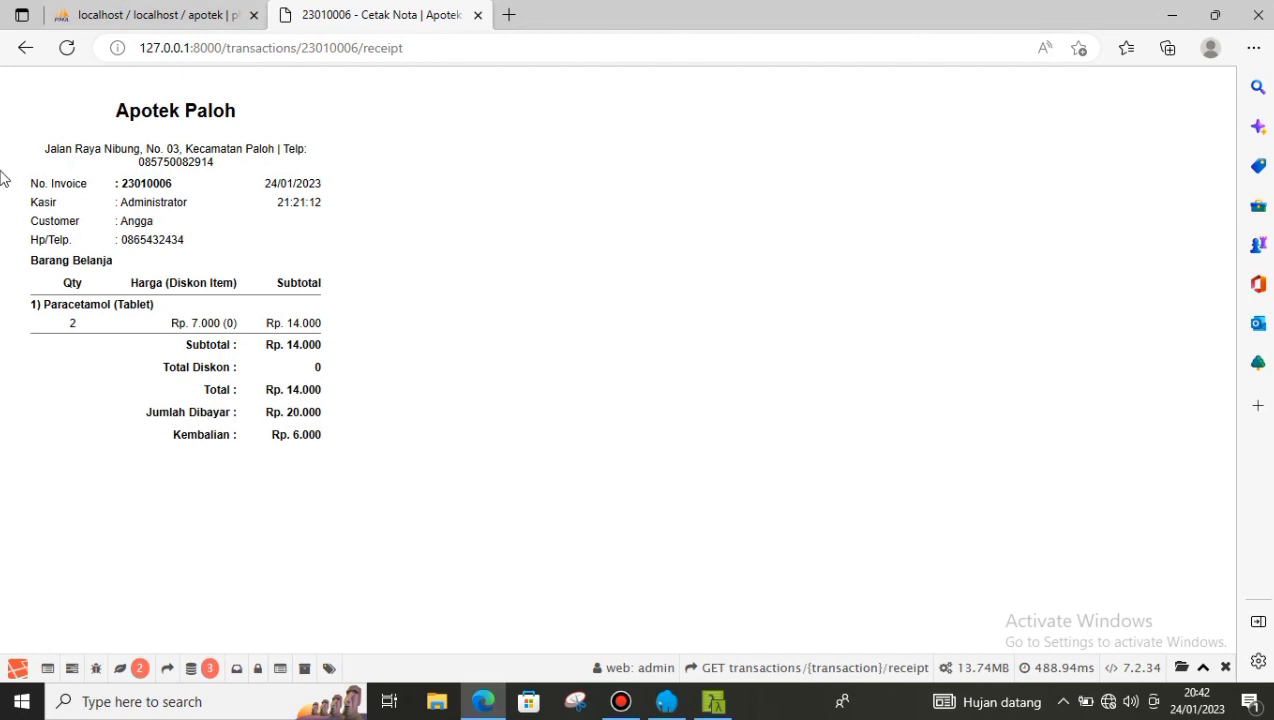
{"action": "left_click", "coordinate": [25, 48]}
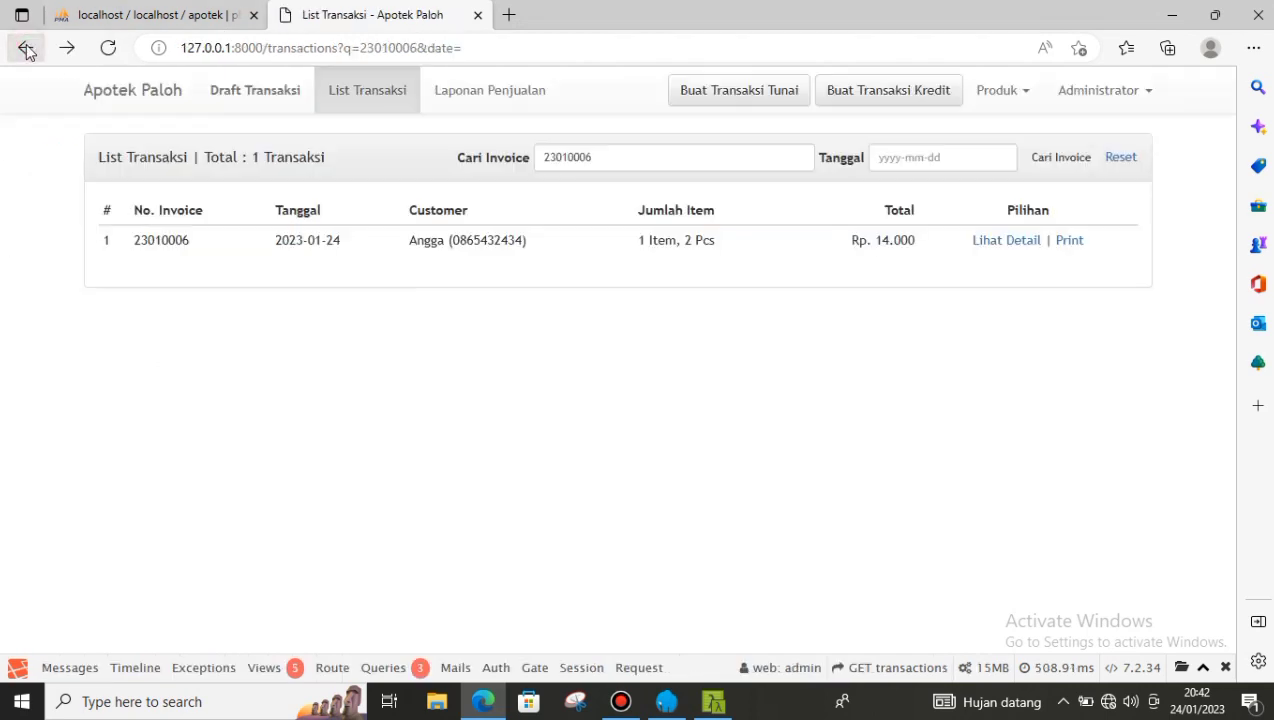
- Show the Januari 2023 monthly sales report and scroll to its Rp. 63.500 total
{"action": "left_click", "coordinate": [497, 100]}
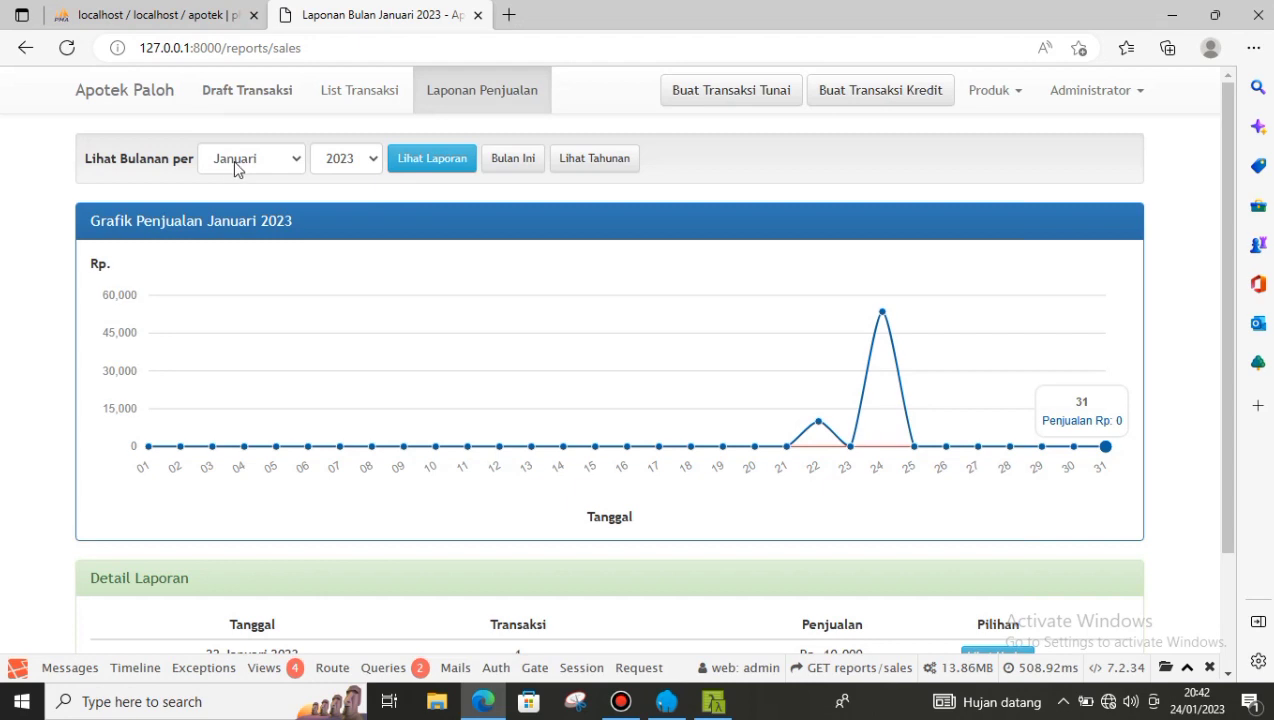
{"action": "left_click", "coordinate": [296, 164]}
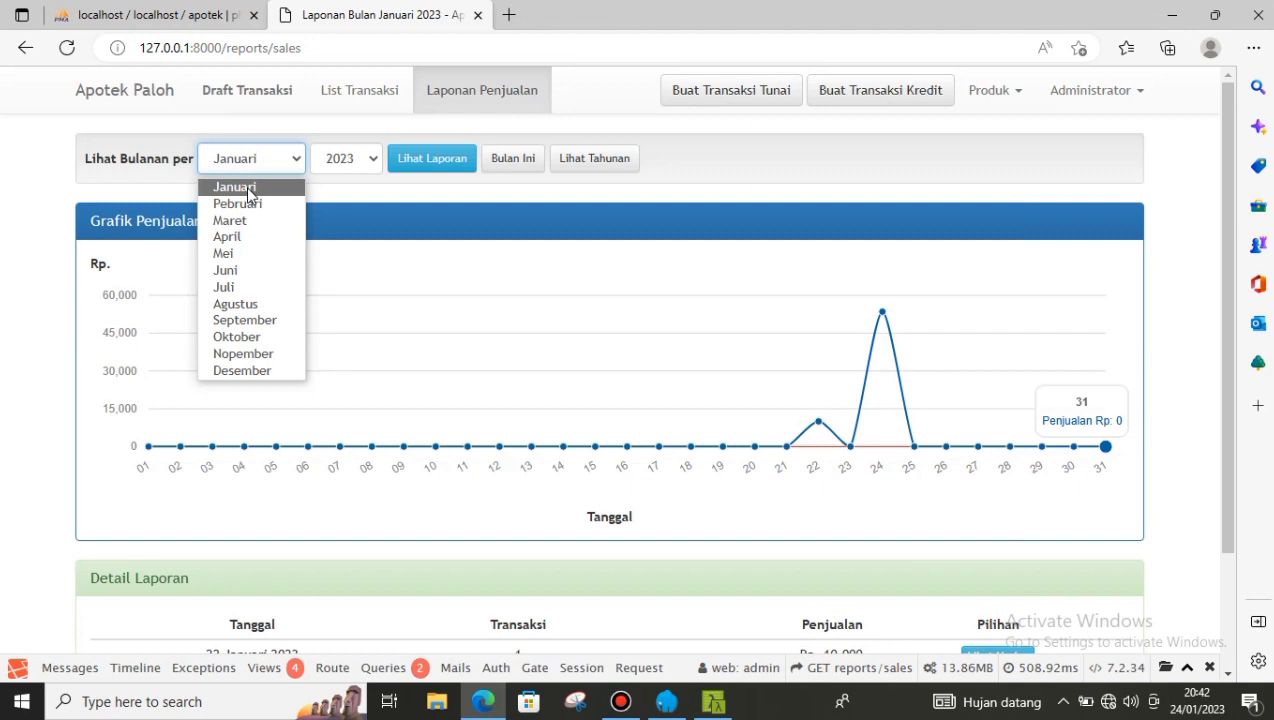
{"action": "left_click", "coordinate": [248, 189]}
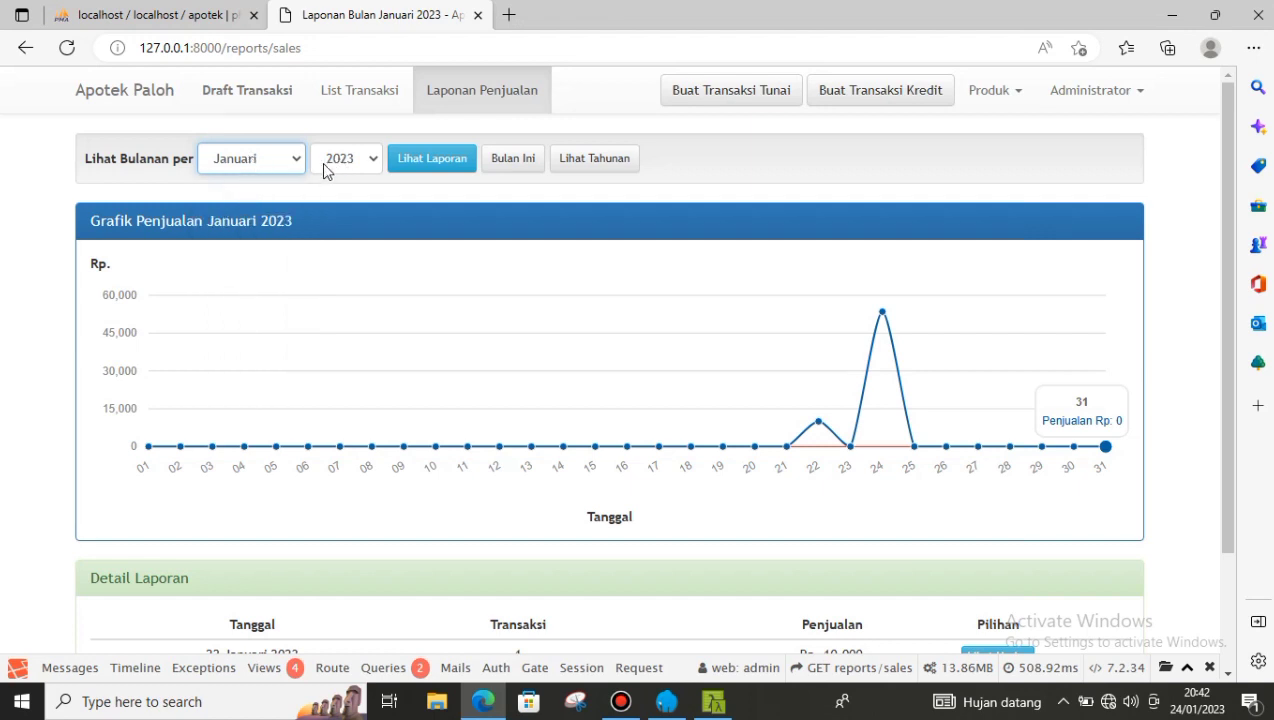
{"action": "left_click", "coordinate": [519, 172]}
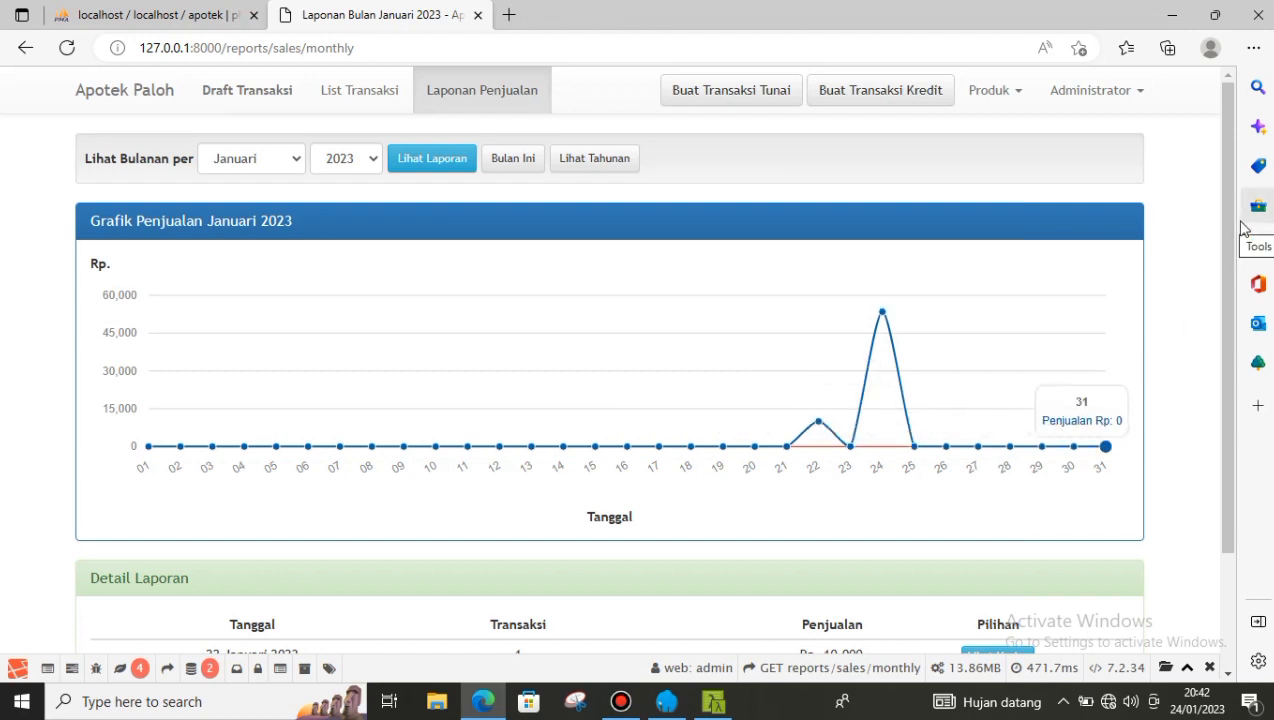
{"action": "left_click_drag", "start_coordinate": [1217, 245], "coordinate": [1243, 402]}
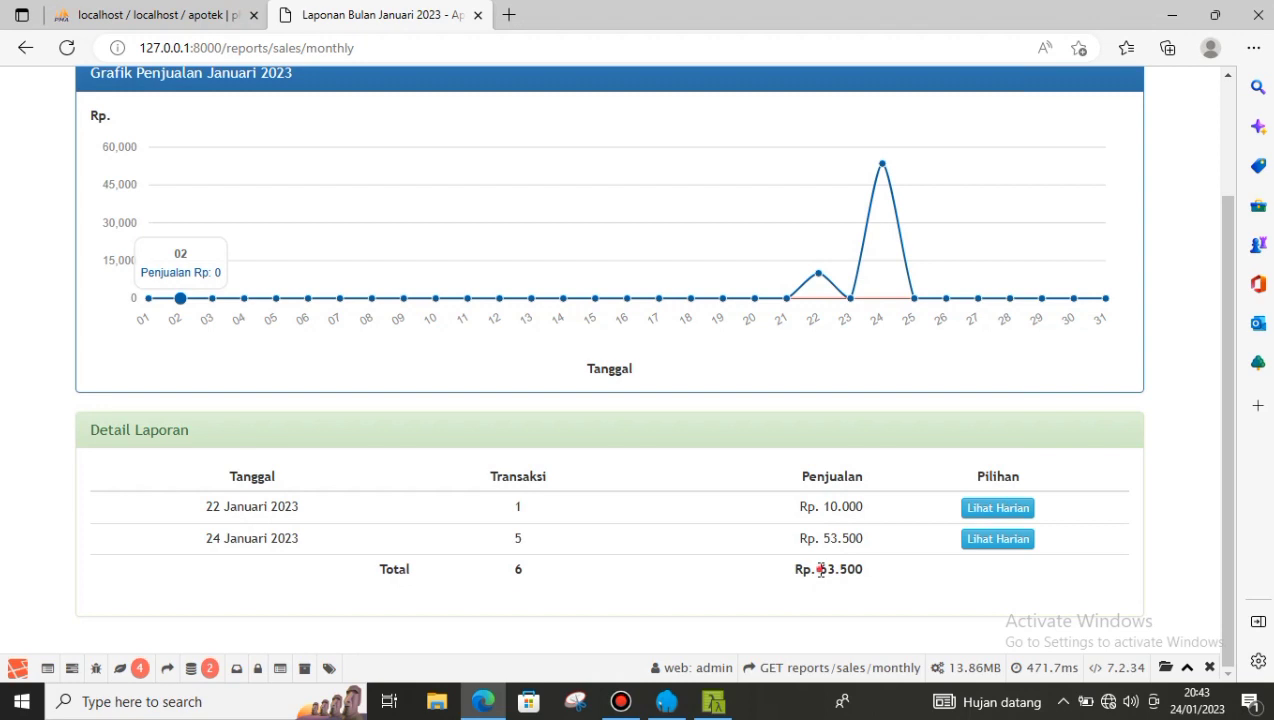
{"action": "left_click_drag", "start_coordinate": [820, 569], "coordinate": [901, 583]}
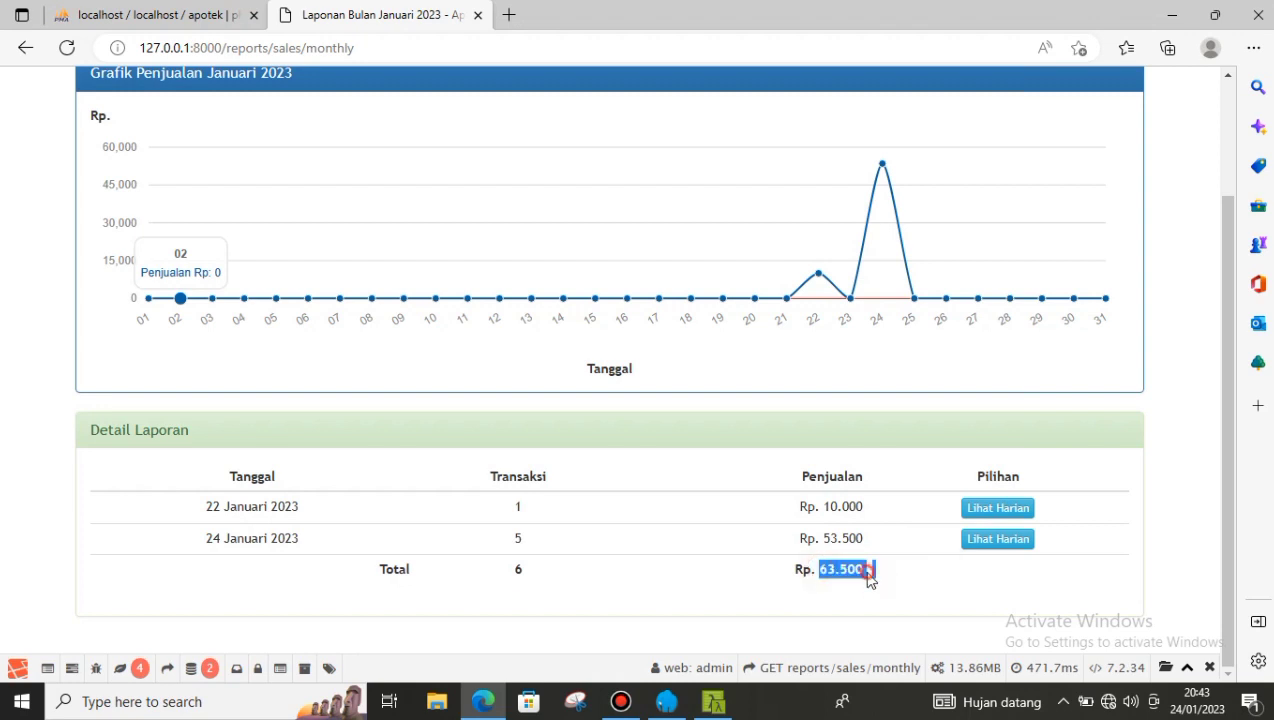
{"action": "left_click", "coordinate": [866, 572]}
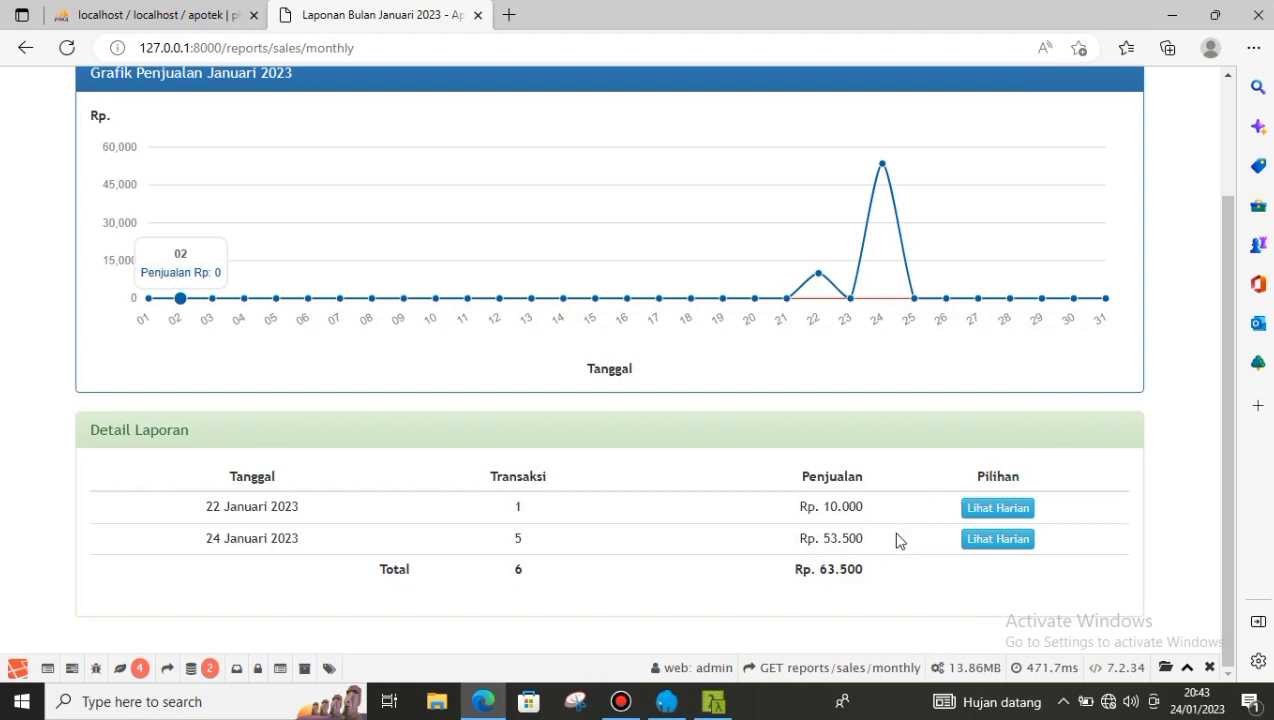
- Open a daily report, switch it to today showing Rp. 53.500, then return to the monthly report
{"action": "left_click", "coordinate": [993, 512]}
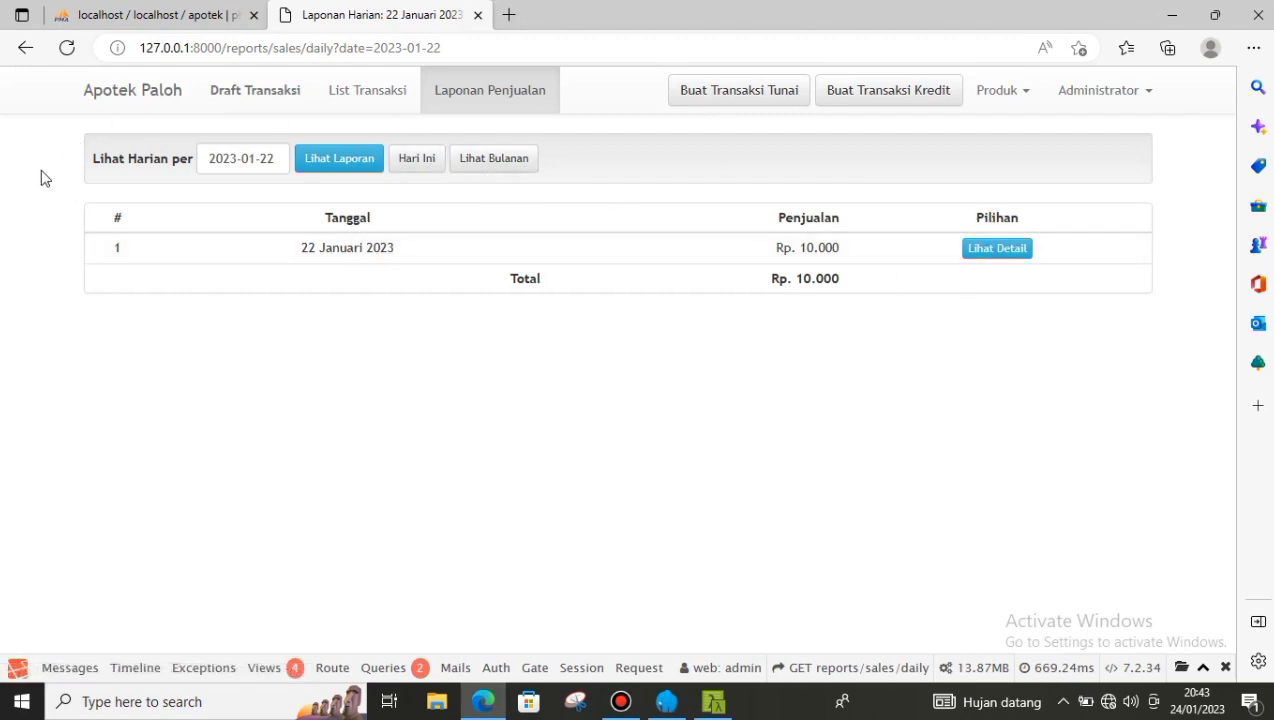
{"action": "left_click", "coordinate": [415, 170]}
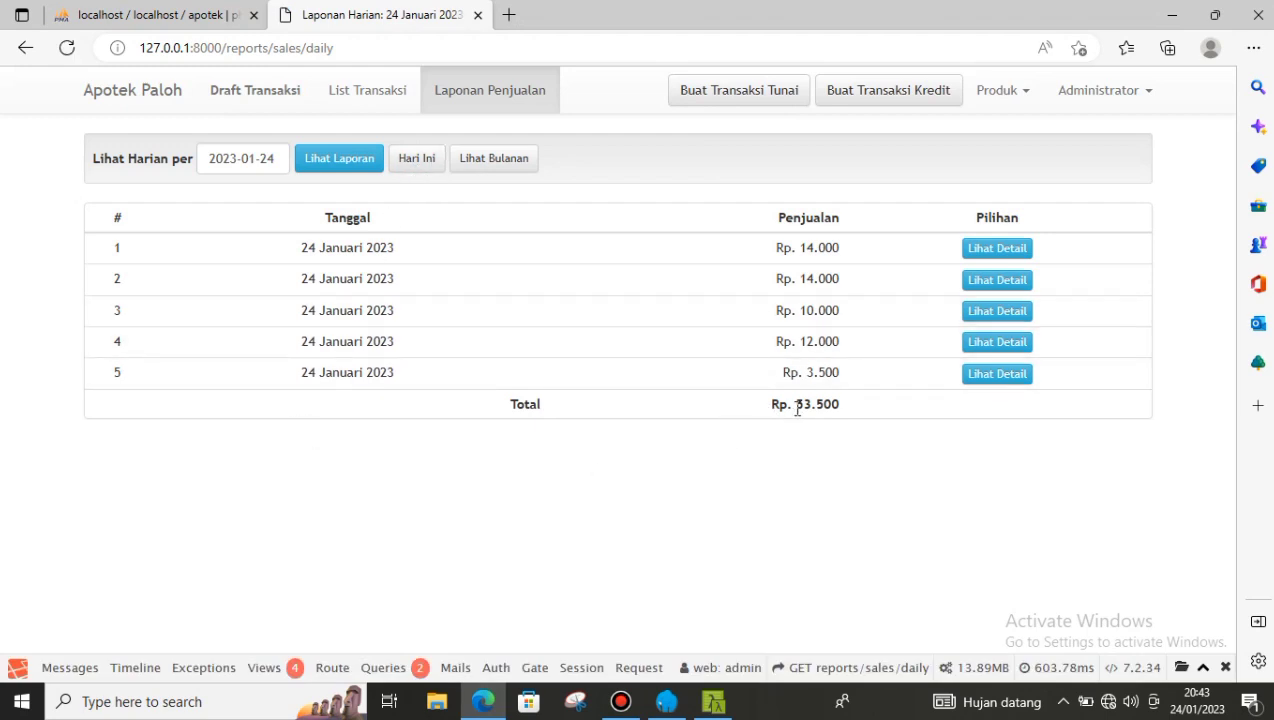
{"action": "left_click_drag", "start_coordinate": [802, 407], "coordinate": [867, 418]}
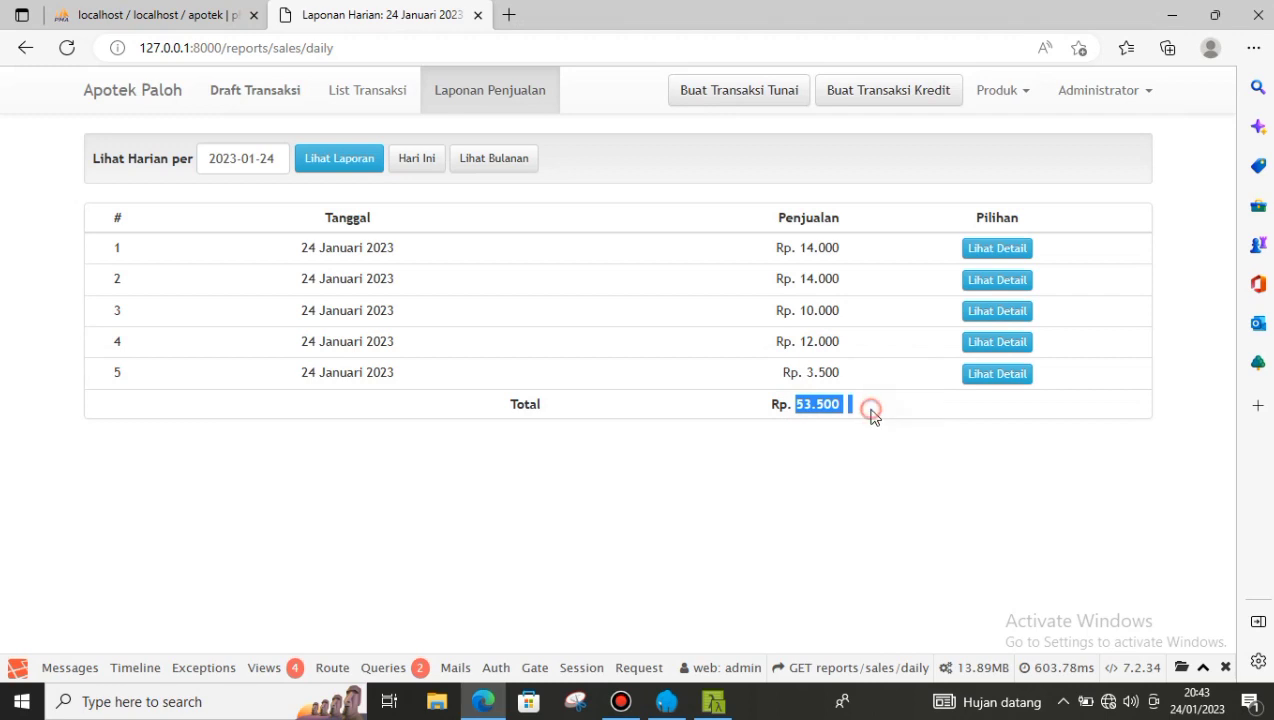
{"action": "left_click", "coordinate": [870, 415]}
{"action": "left_click", "coordinate": [496, 164]}
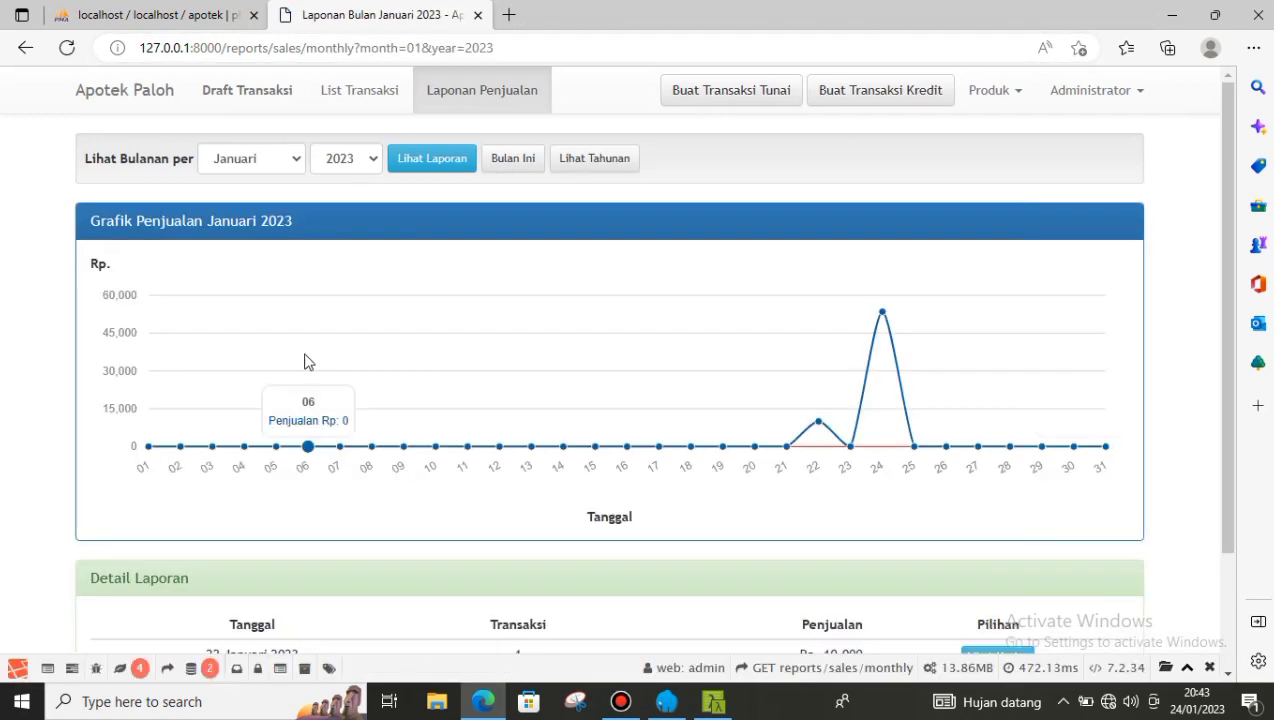
- Open the 22 Januari 2023 daily report and view that sale's transaction details
{"action": "scroll", "coordinate": [418, 337], "scroll_direction": "down", "scroll_amount": 2}
{"action": "scroll", "coordinate": [418, 337], "scroll_direction": "up", "scroll_amount": 2}
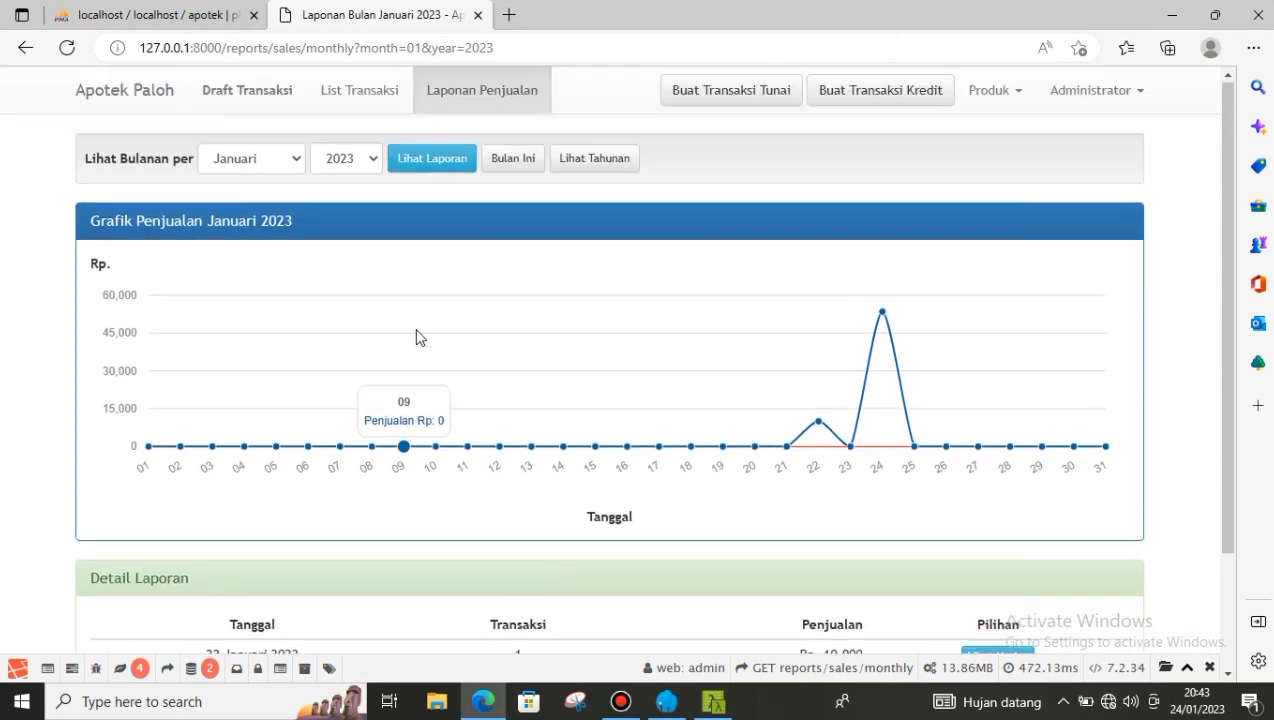
{"action": "scroll", "coordinate": [890, 347], "scroll_direction": "down", "scroll_amount": 2}
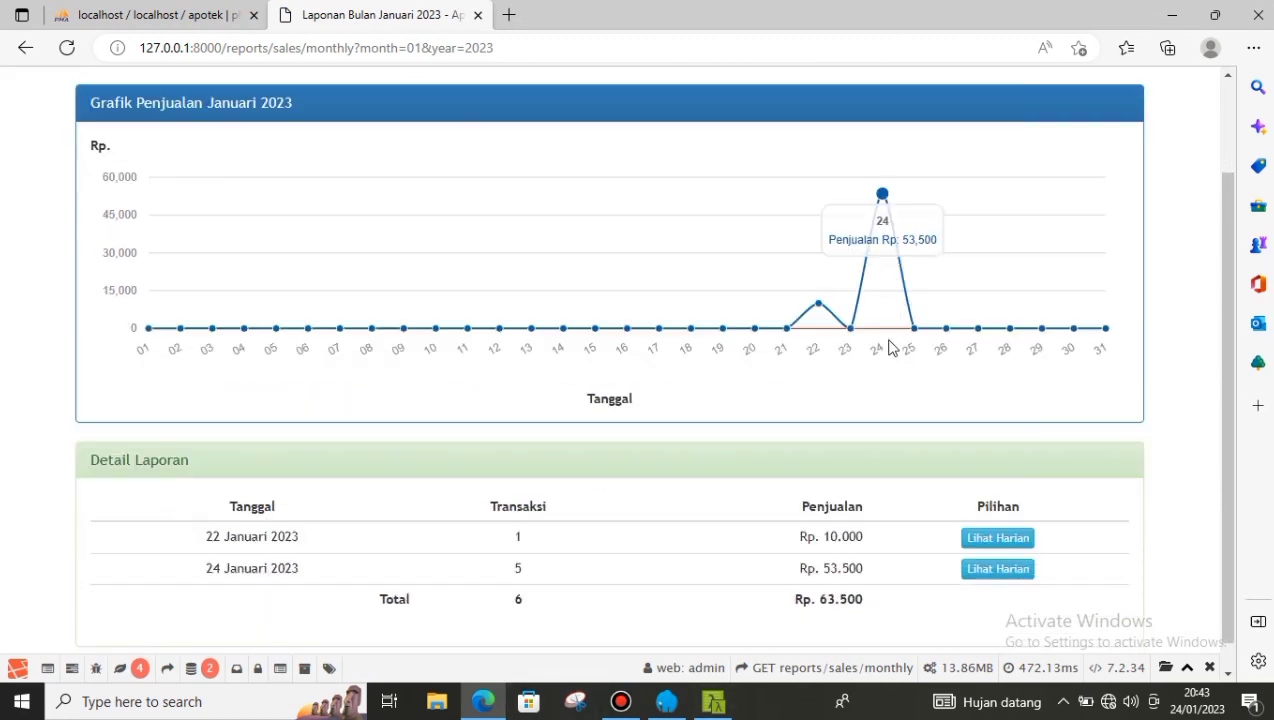
{"action": "left_click", "coordinate": [1000, 512]}
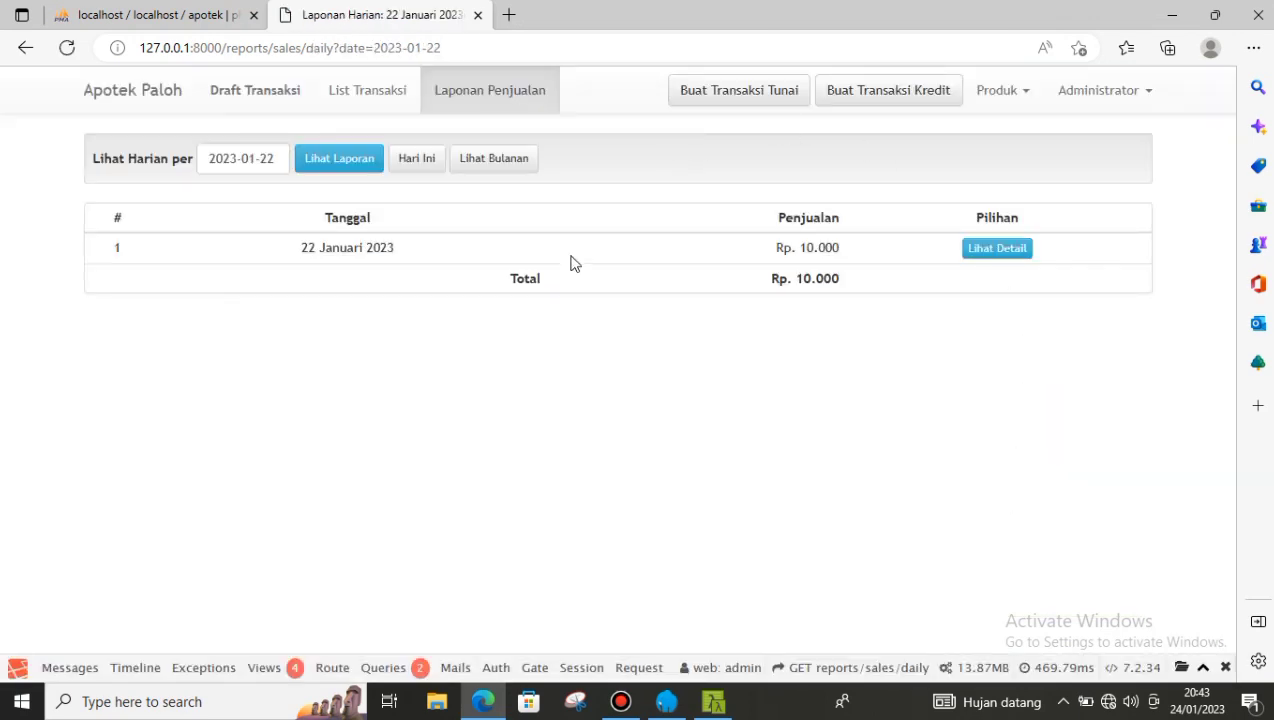
{"action": "left_click", "coordinate": [996, 250]}
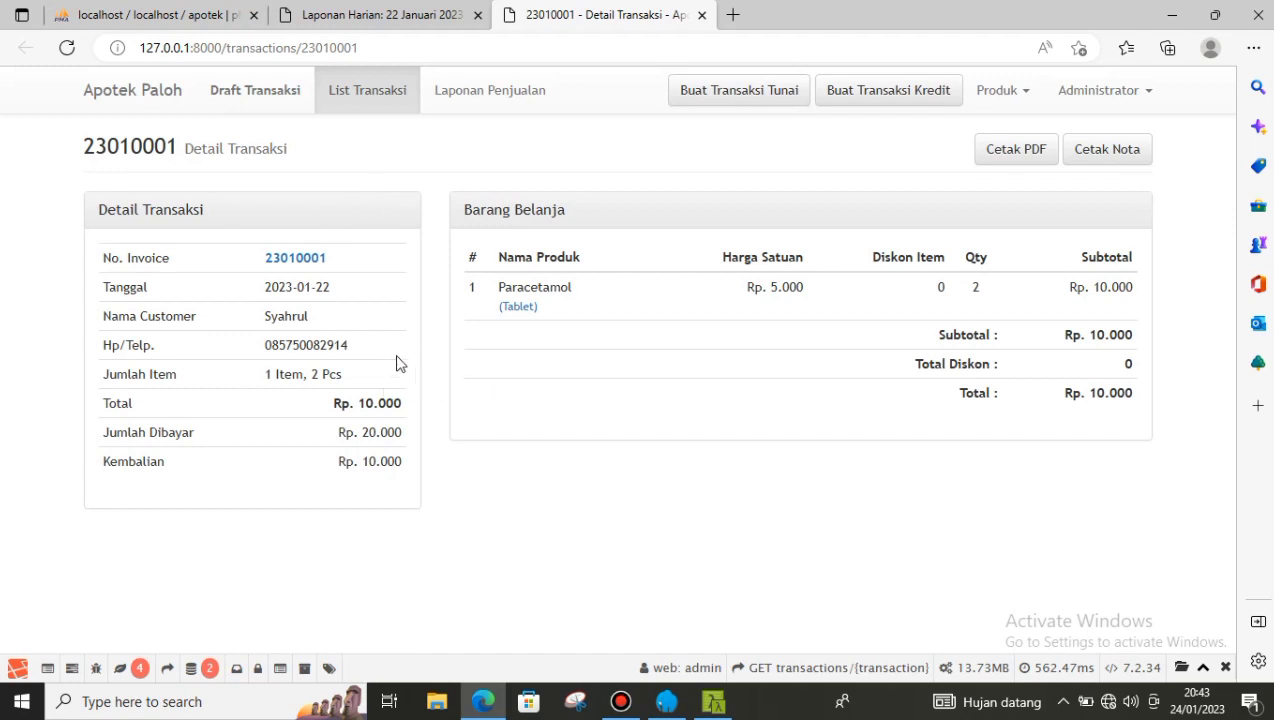
- View the 22 Januari sale's printable receipt, then go back to the Laporan Penjualan monthly report
{"action": "left_click", "coordinate": [1097, 150]}
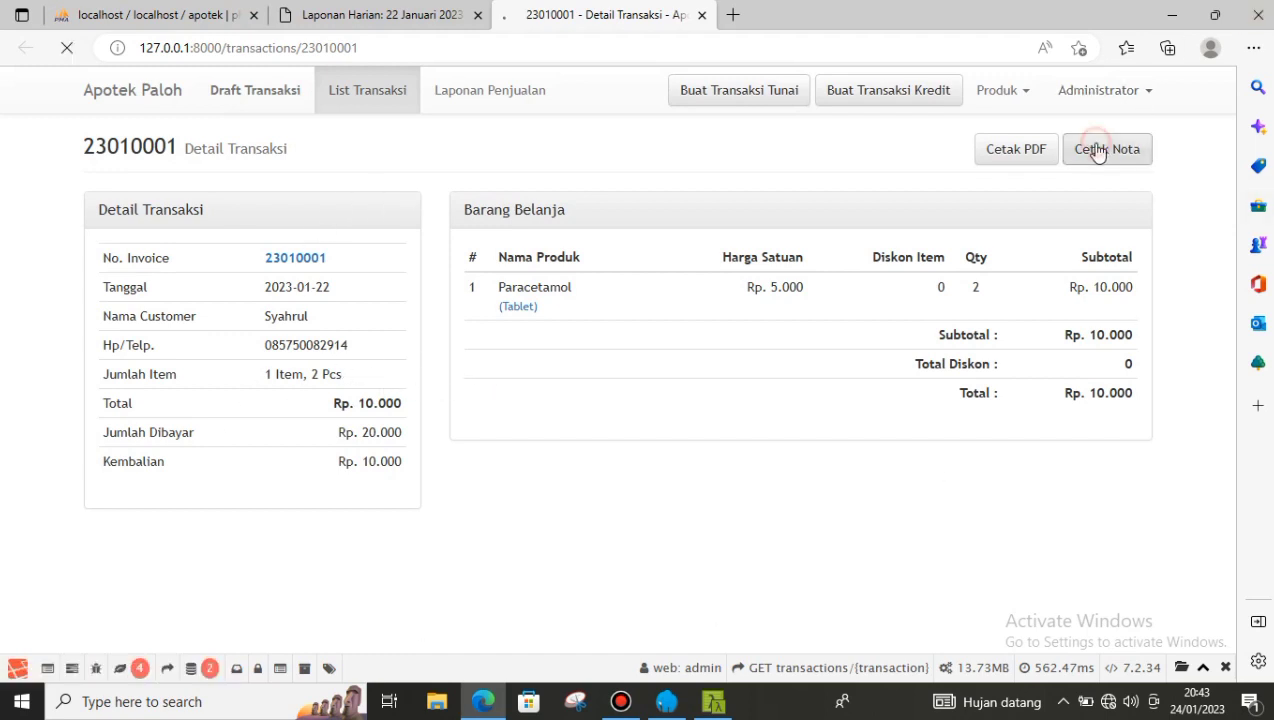
{"action": "left_click", "coordinate": [25, 47]}
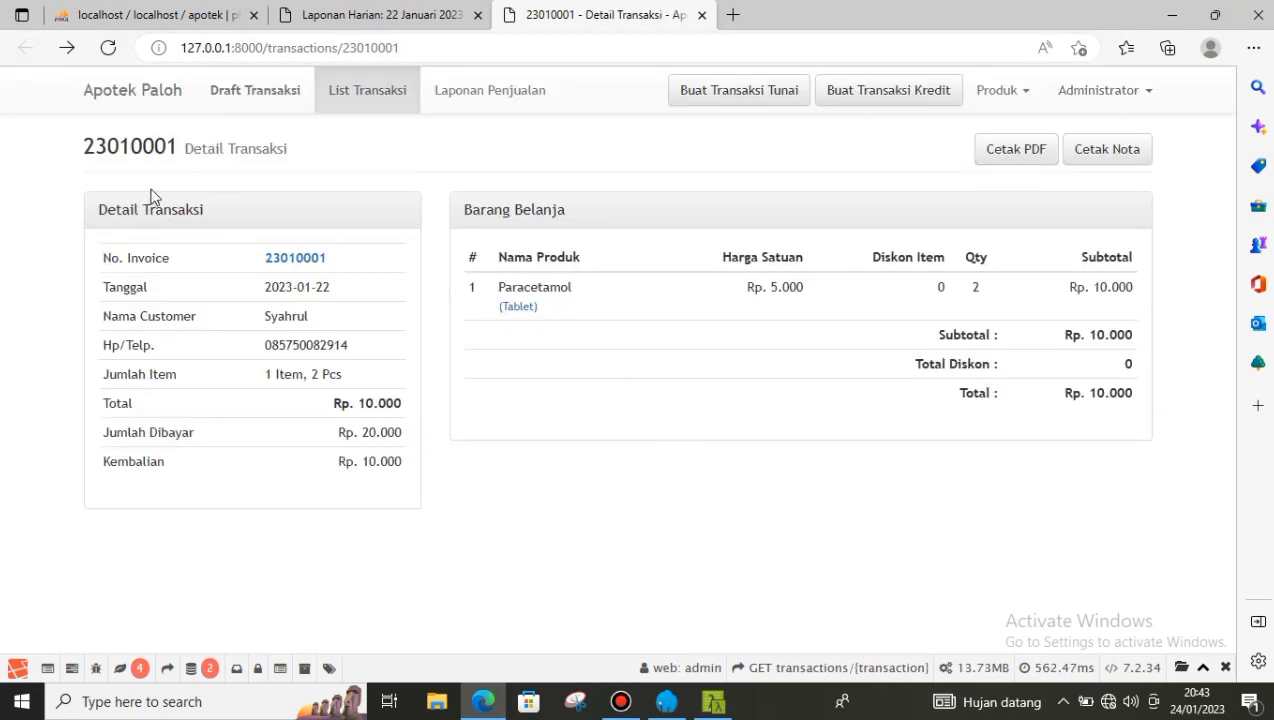
{"action": "left_click", "coordinate": [486, 86]}
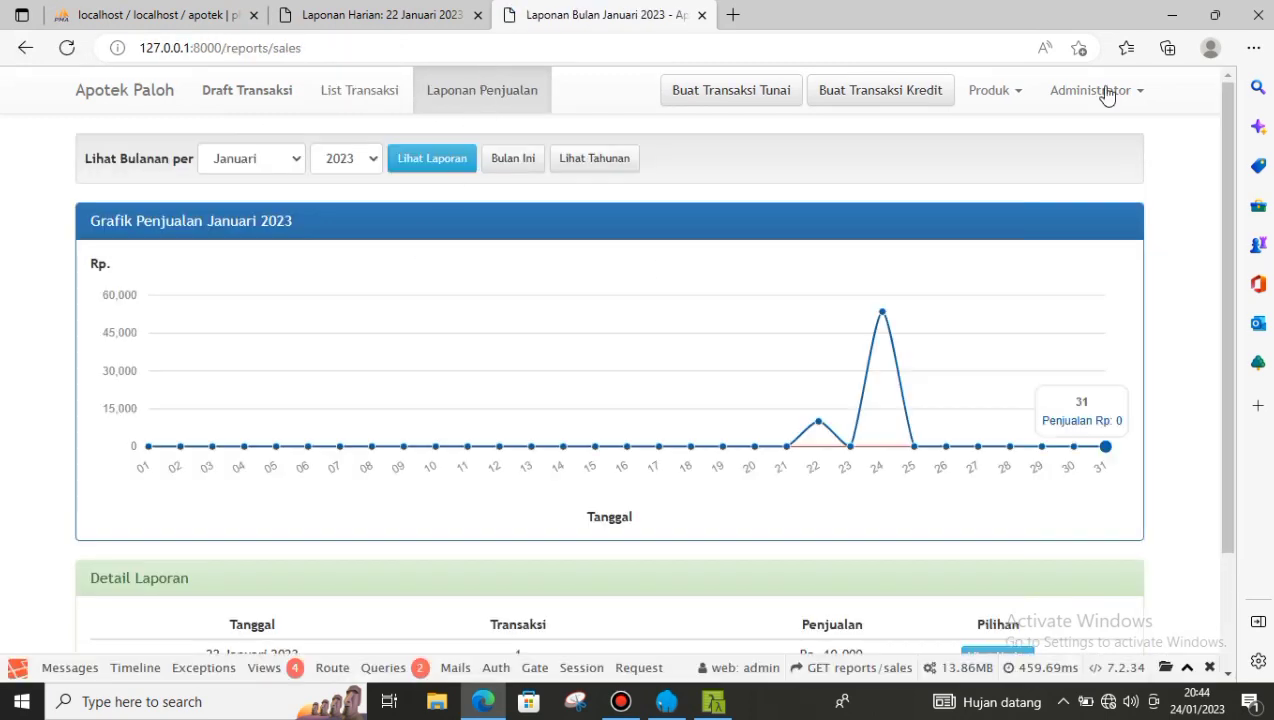
{"action": "left_click", "coordinate": [1140, 95]}
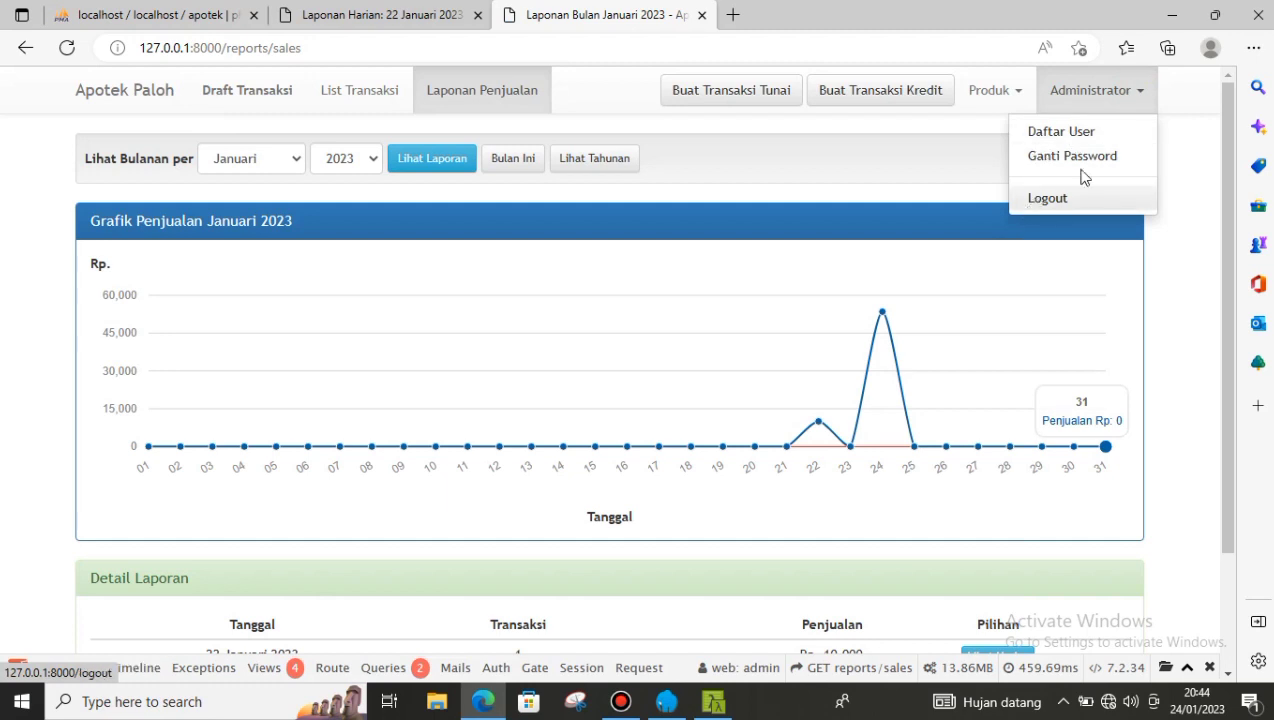
- In Daftar User, start a new user and enter the person's name and username
{"action": "left_click", "coordinate": [1093, 137]}
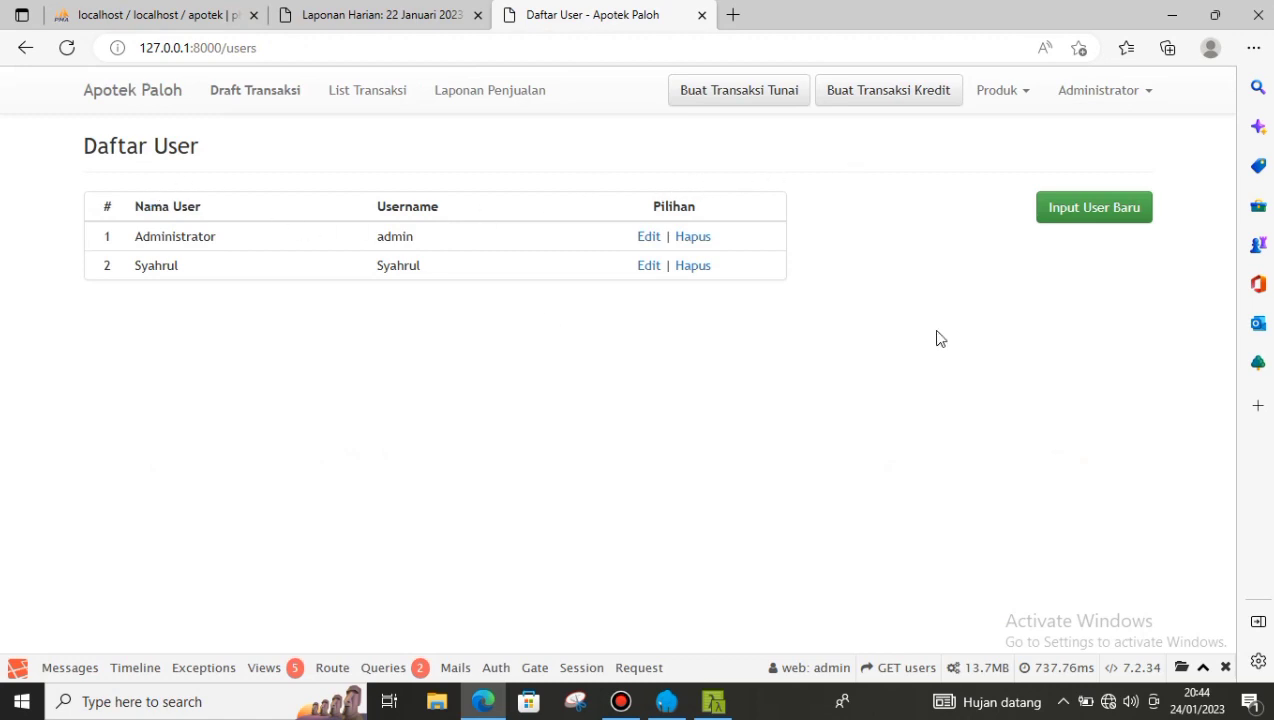
{"action": "left_click", "coordinate": [1103, 209]}
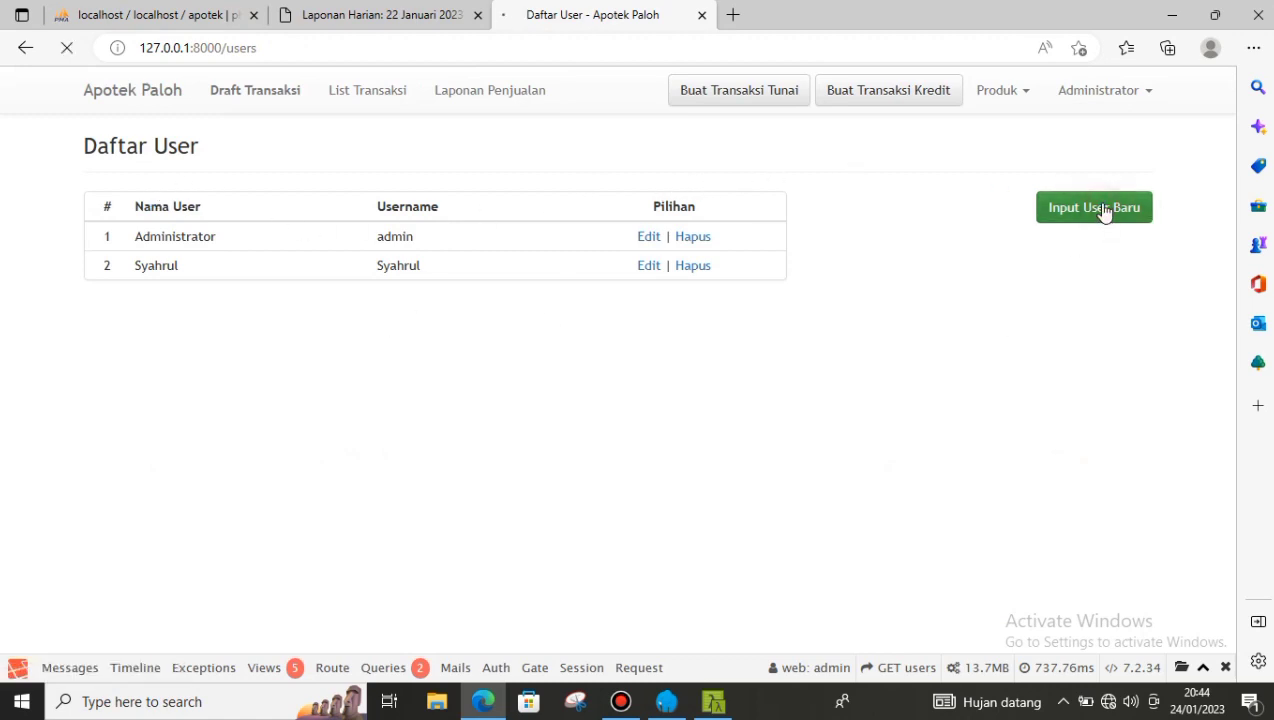
{"action": "left_click", "coordinate": [868, 219]}
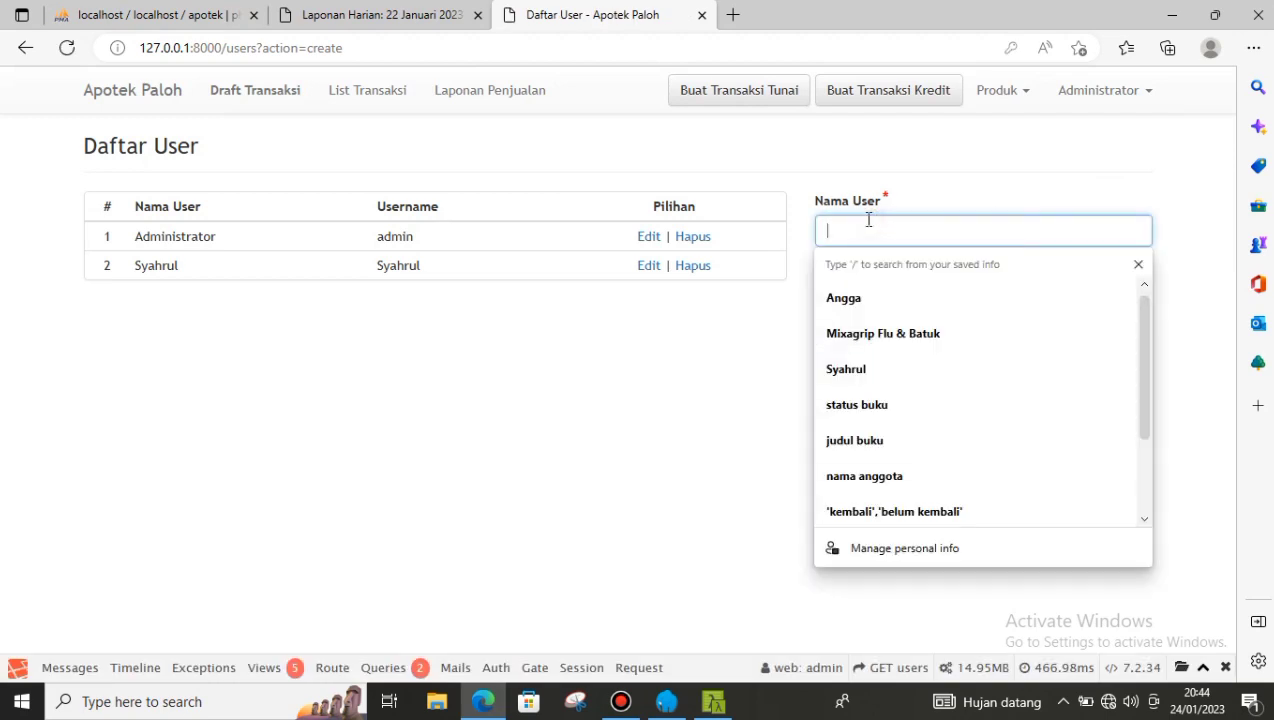
{"action": "type", "text": "Ar"}
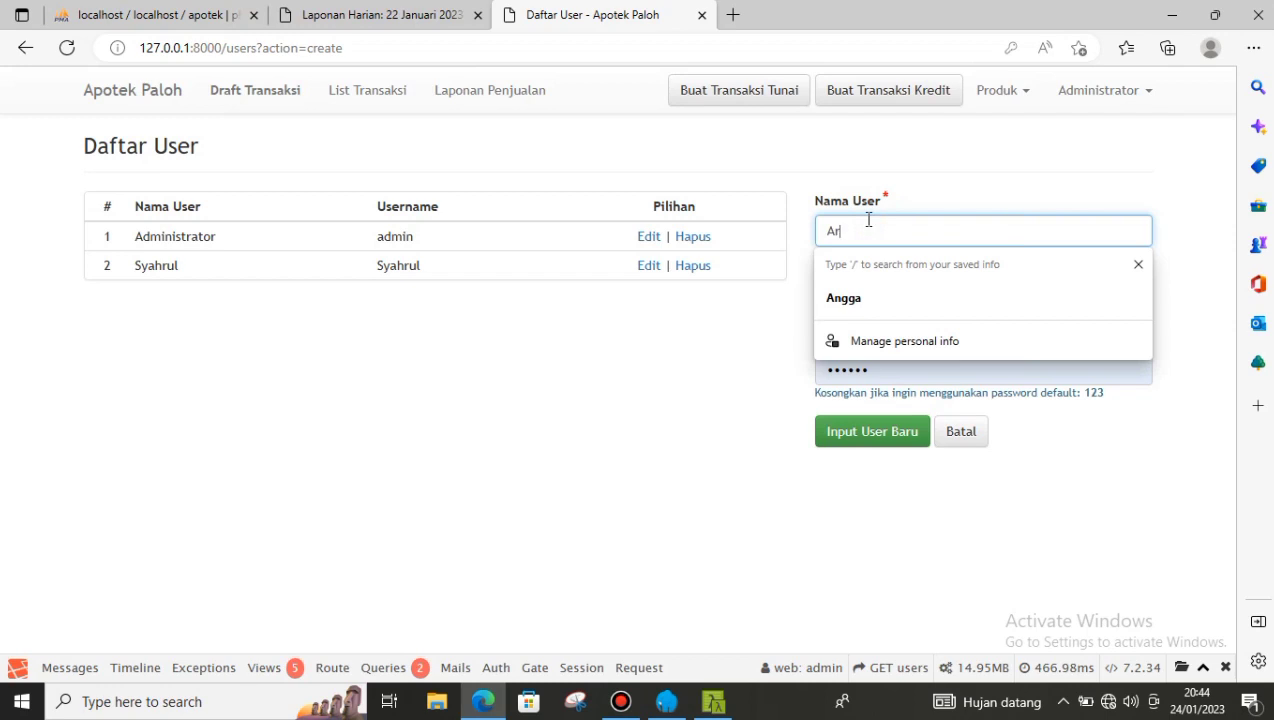
{"action": "type", "text": "ul"}
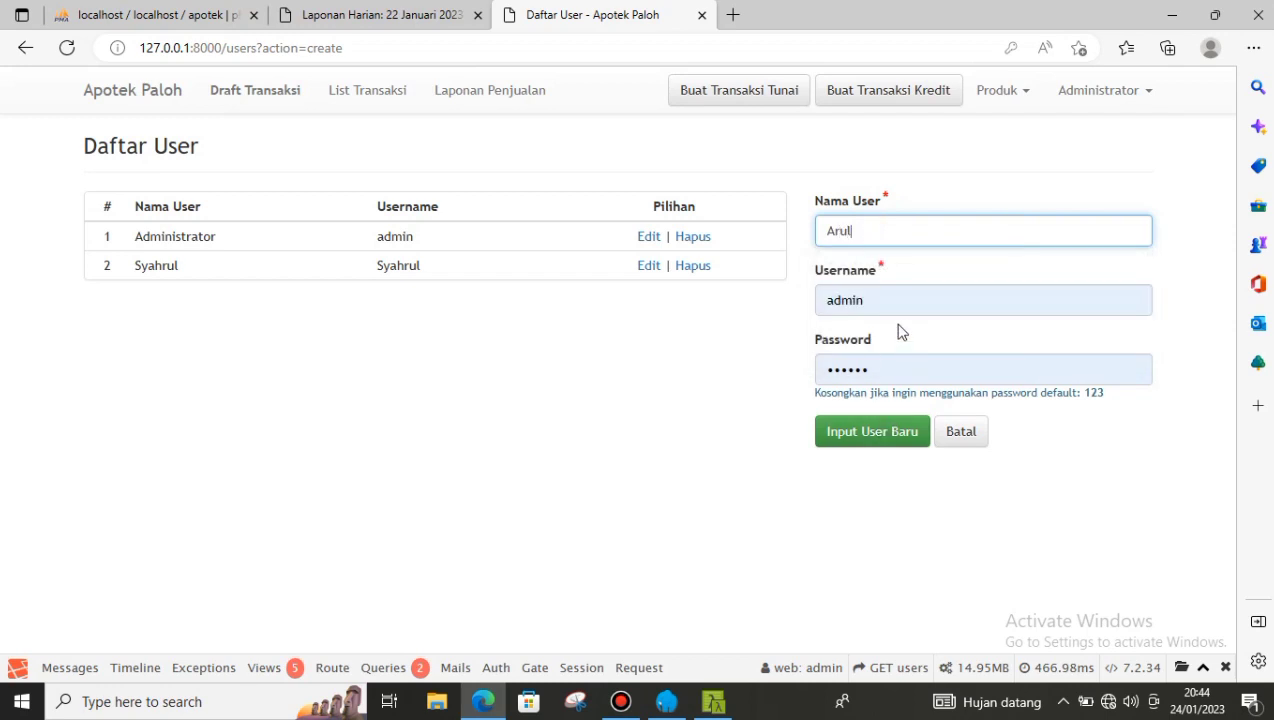
{"action": "left_click", "coordinate": [882, 304]}
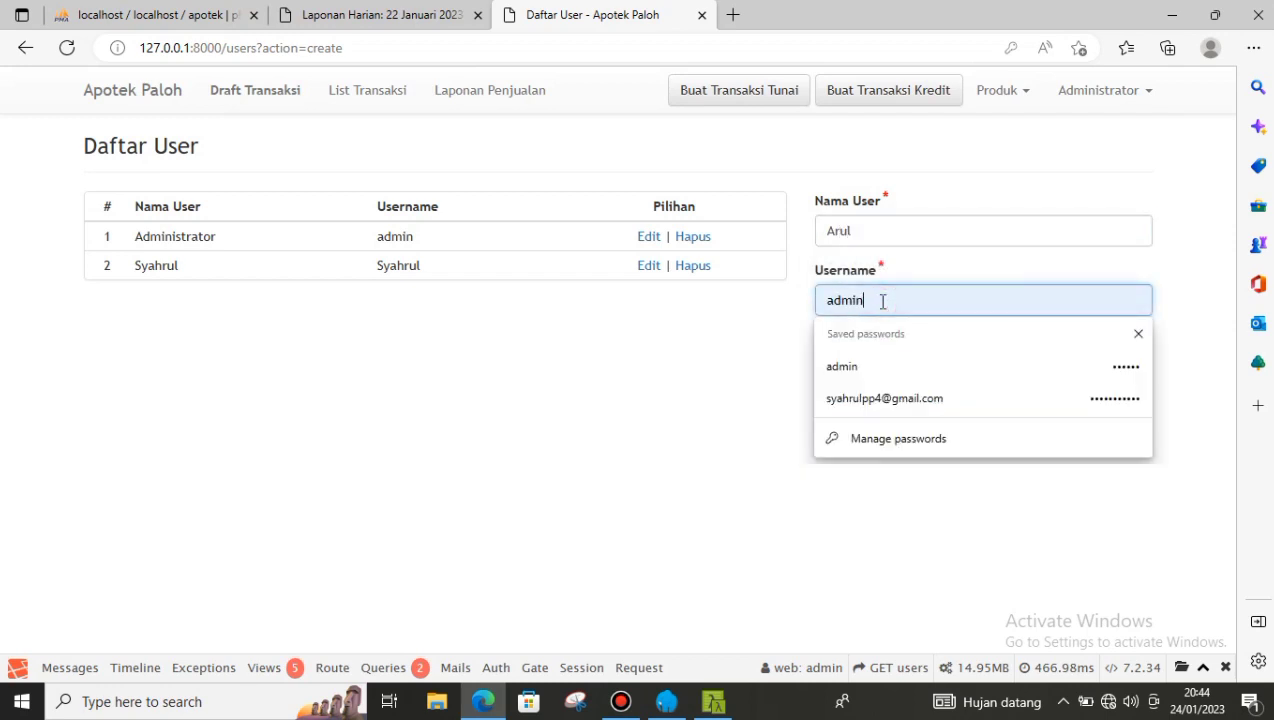
{"action": "key", "text": "BackSpace"}
{"action": "key", "text": "BackSpace"}
{"action": "key", "text": "BackSpace"}
{"action": "key", "text": "BackSpace"}
{"action": "key", "text": "BackSpace"}
{"action": "type", "text": "Arul"}
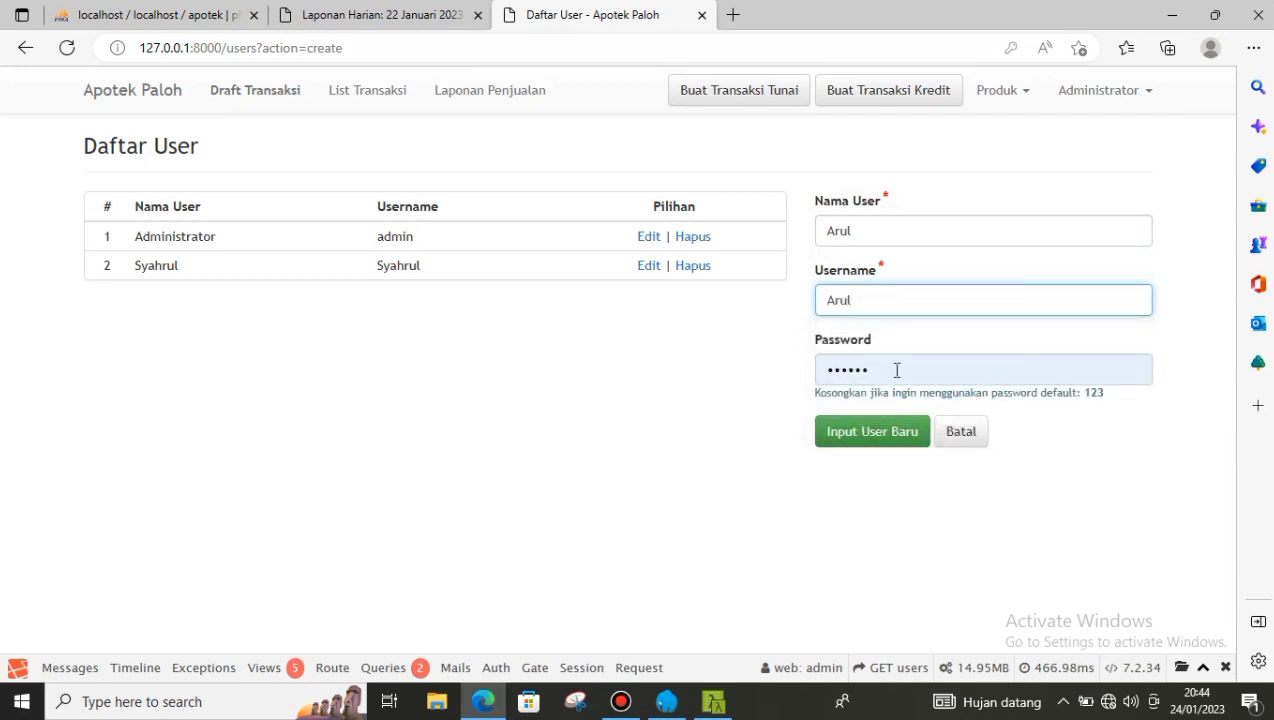
- Enter the new user's password, save the account, and close the browser's save-password popup
{"action": "left_click", "coordinate": [897, 370]}
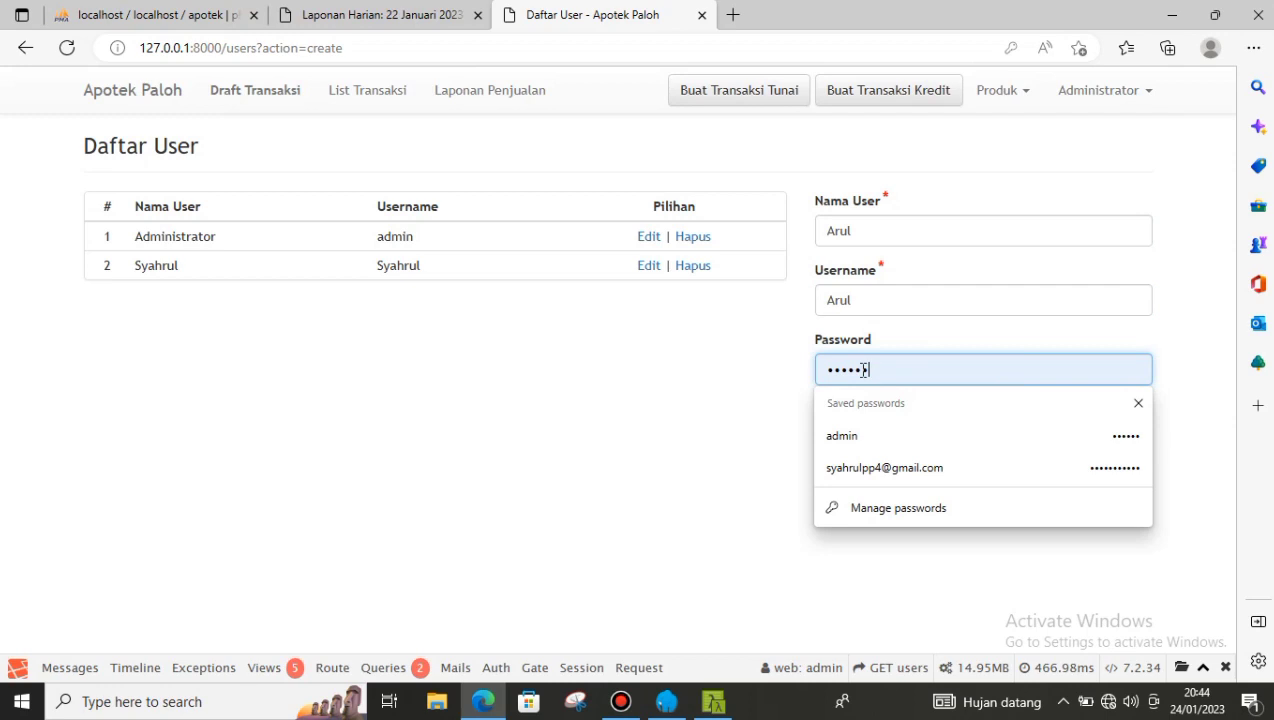
{"action": "left_click", "coordinate": [917, 342]}
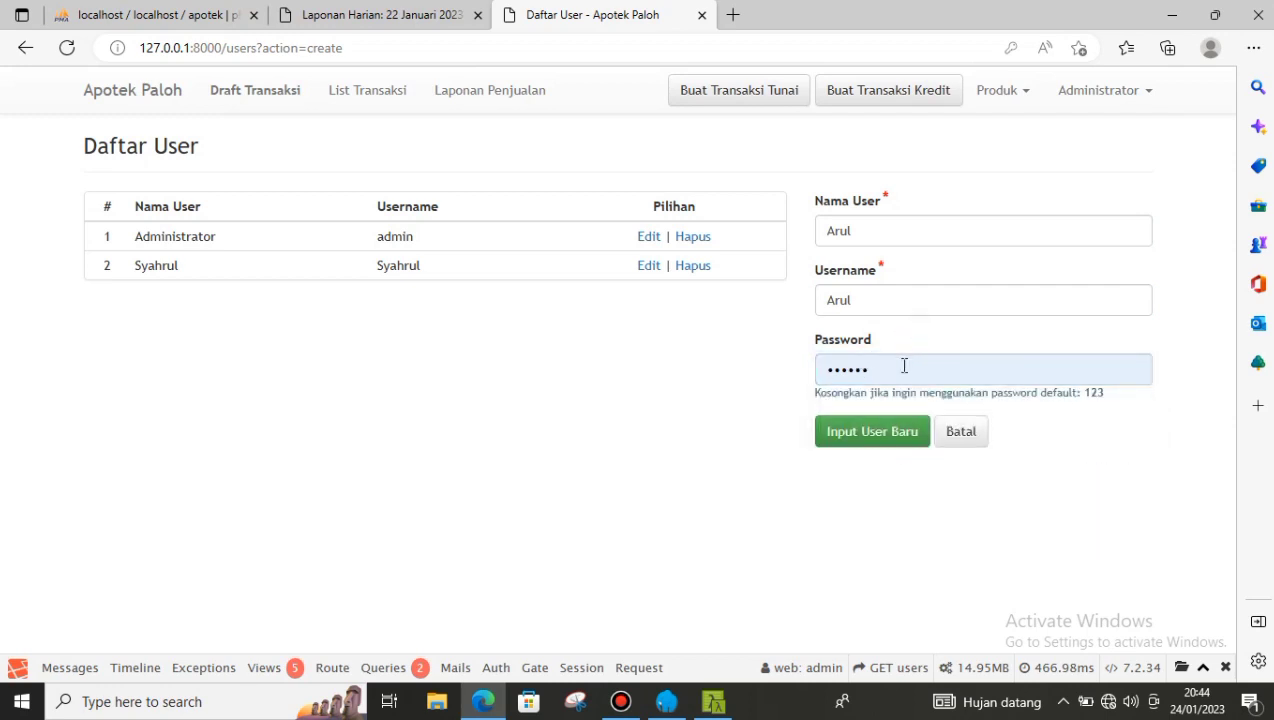
{"action": "left_click", "coordinate": [904, 366]}
{"action": "key", "text": "BackSpace"}
{"action": "key", "text": "BackSpace"}
{"action": "key", "text": "BackSpace"}
{"action": "key", "text": "BackSpace"}
{"action": "key", "text": "BackSpace"}
{"action": "key", "text": "BackSpace"}
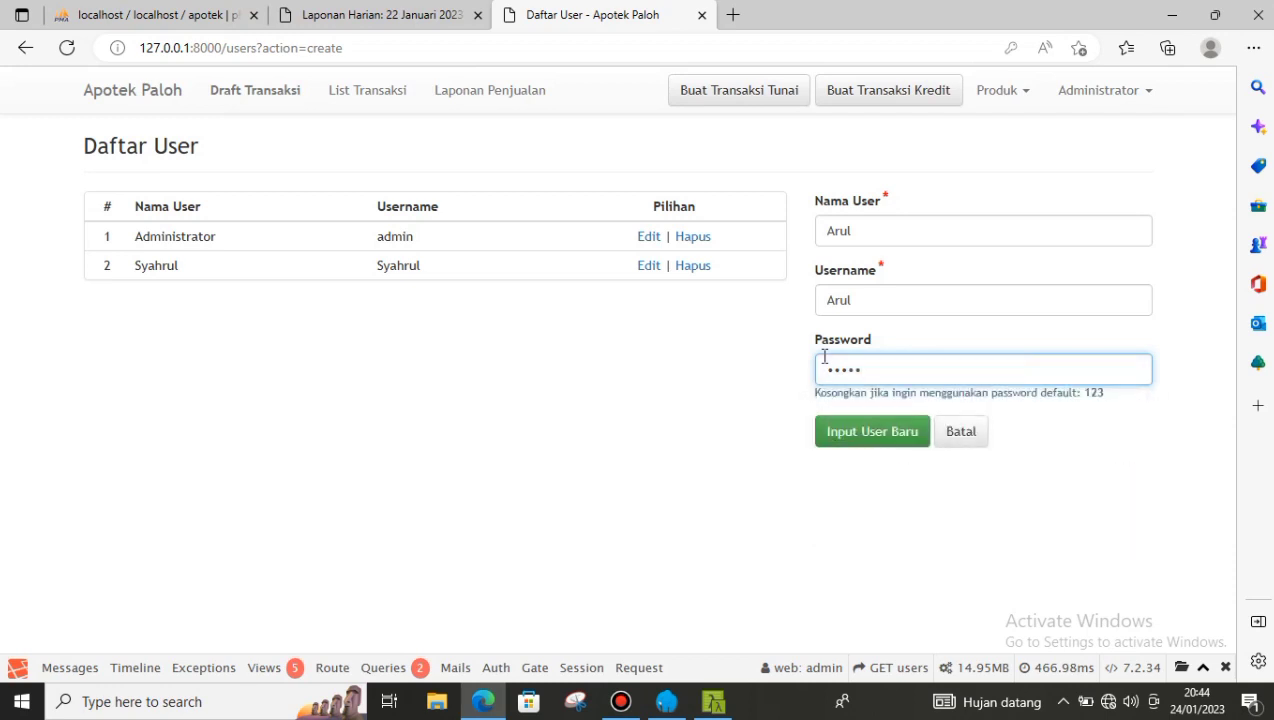
{"action": "type", "text": "ar"}
{"action": "left_click", "coordinate": [879, 434]}
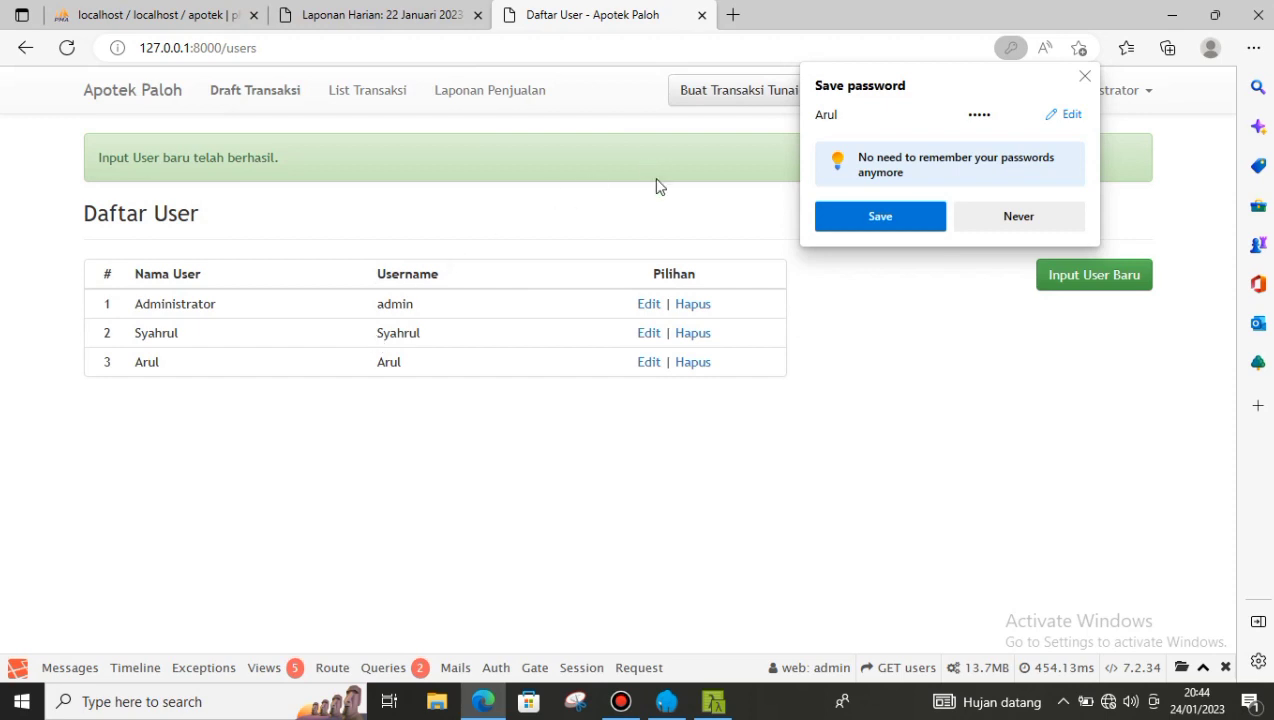
{"action": "left_click", "coordinate": [1084, 78]}
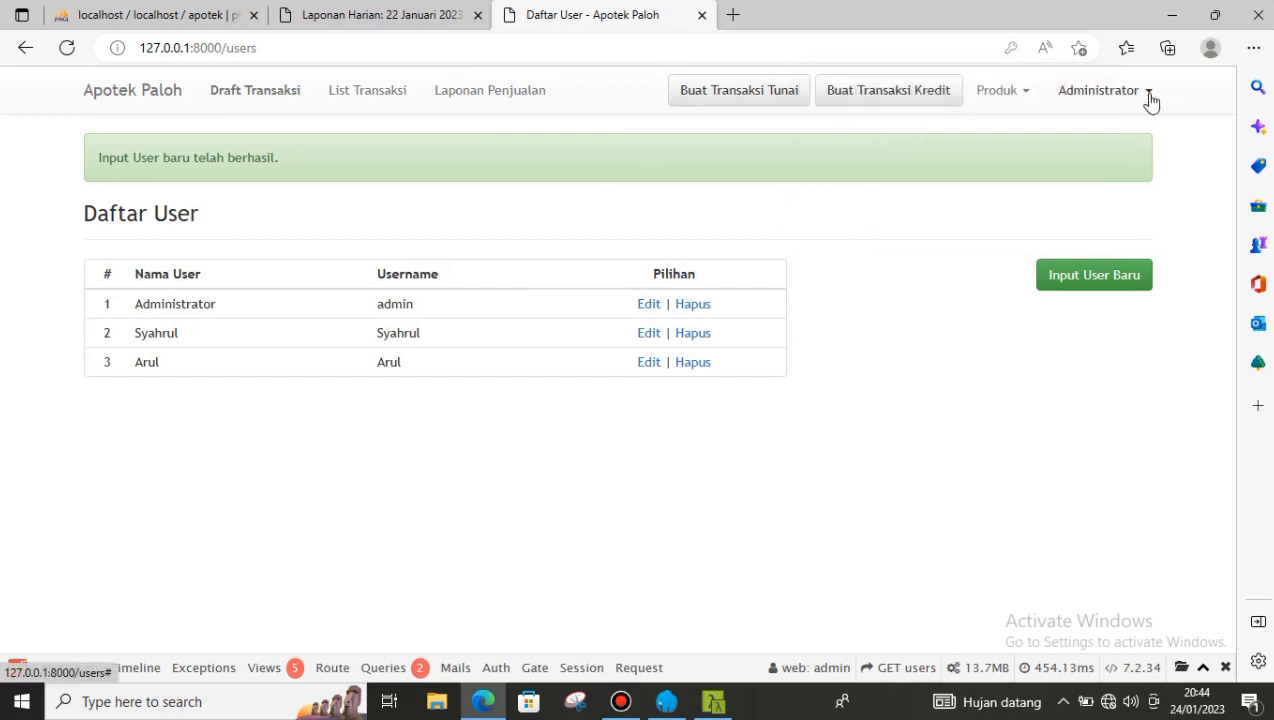
- Show the Ganti Password form, highlighting its Password Lama, Password Baru and repeat-password labels, then log out
{"action": "left_click", "coordinate": [1150, 98]}
{"action": "left_click", "coordinate": [1062, 164]}
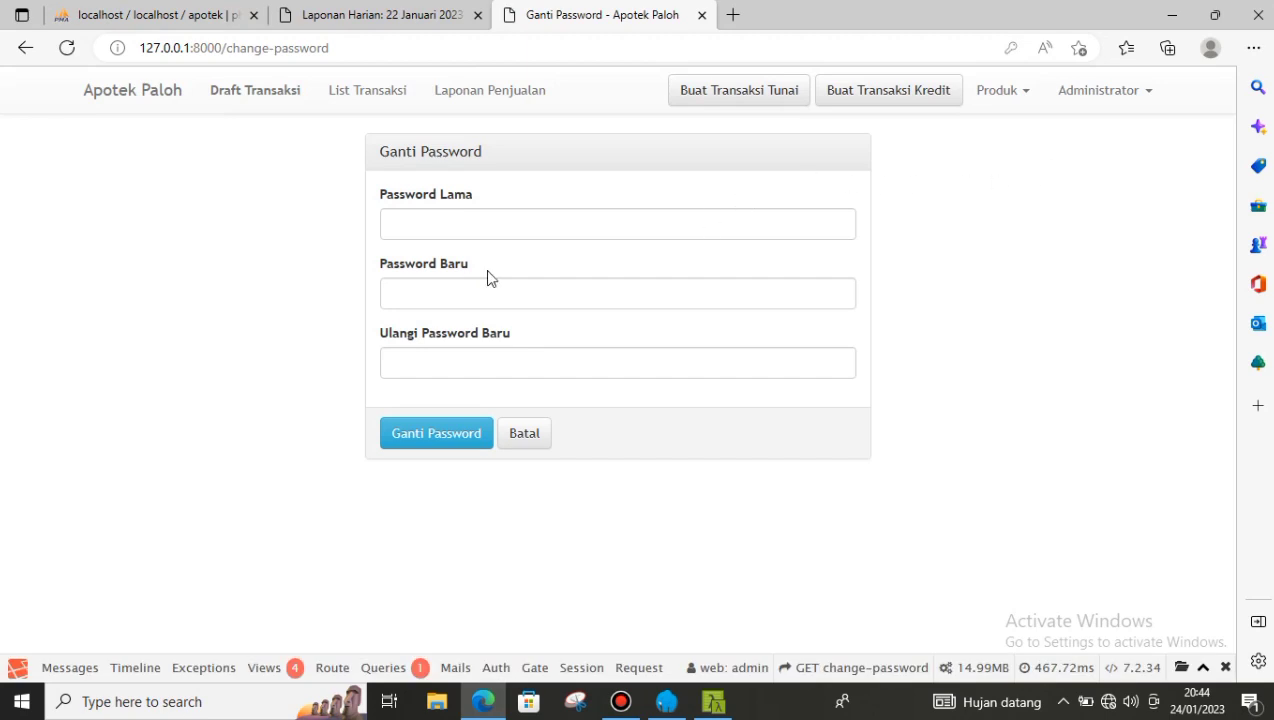
{"action": "left_click", "coordinate": [383, 191]}
{"action": "left_click_drag", "start_coordinate": [411, 197], "coordinate": [482, 198]}
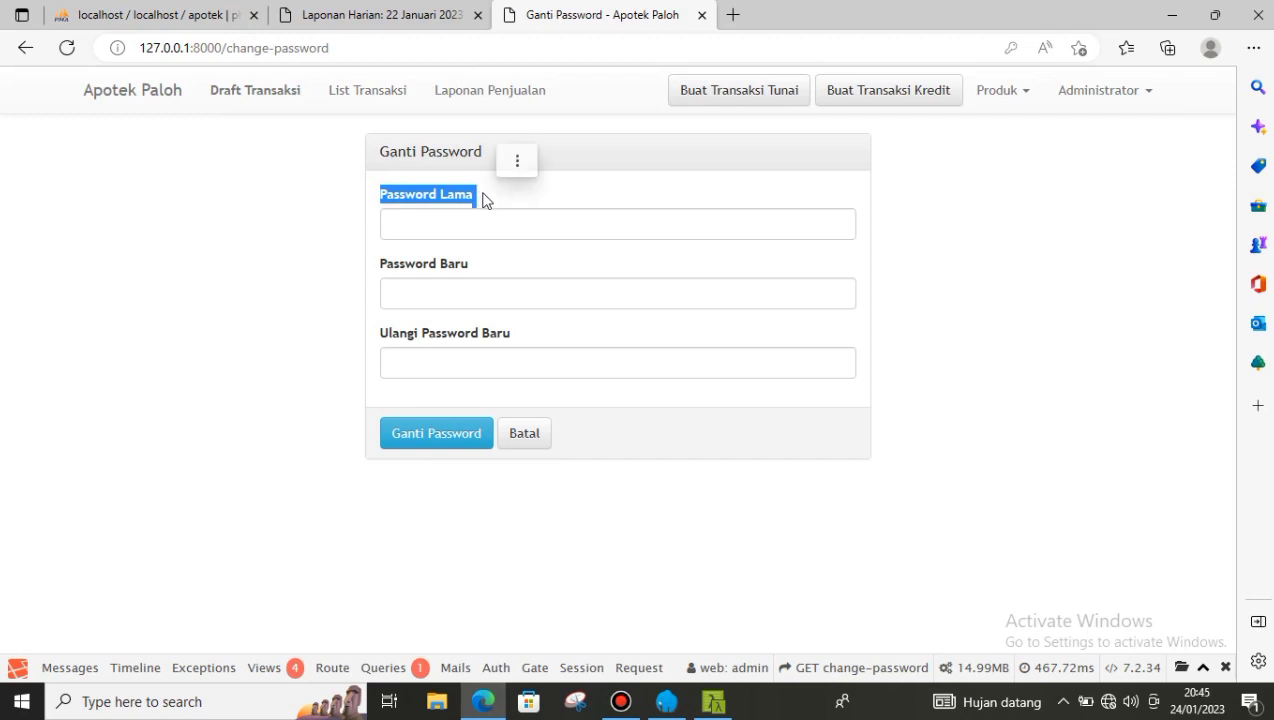
{"action": "left_click", "coordinate": [481, 196]}
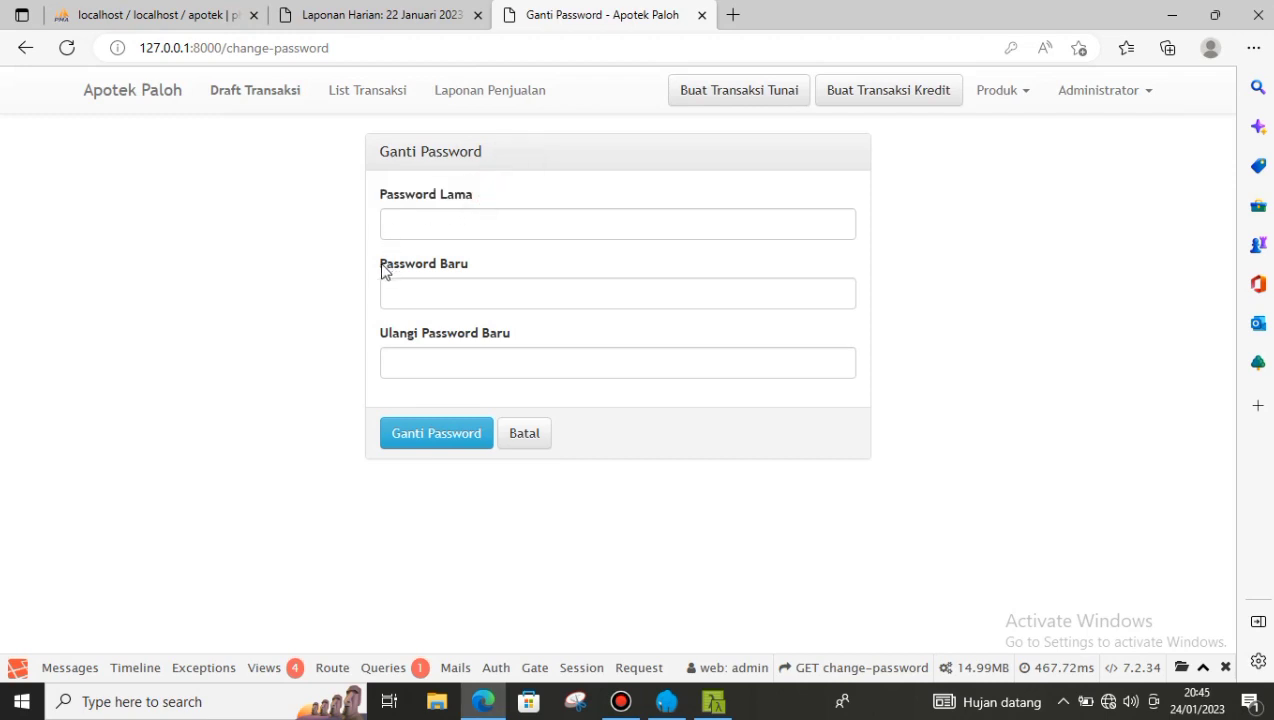
{"action": "left_click_drag", "start_coordinate": [383, 268], "coordinate": [477, 272]}
{"action": "left_click_drag", "start_coordinate": [388, 334], "coordinate": [524, 344]}
{"action": "left_click", "coordinate": [525, 340]}
{"action": "left_click", "coordinate": [1140, 93]}
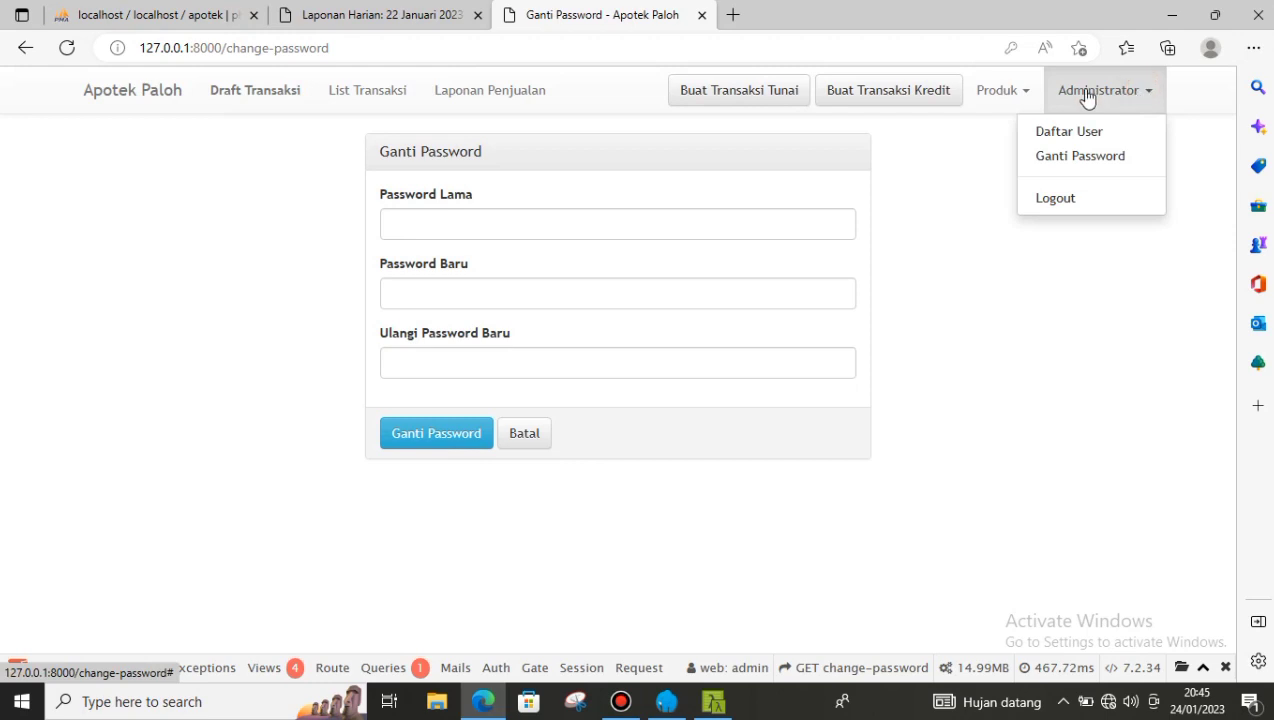
{"action": "left_click", "coordinate": [1050, 204]}
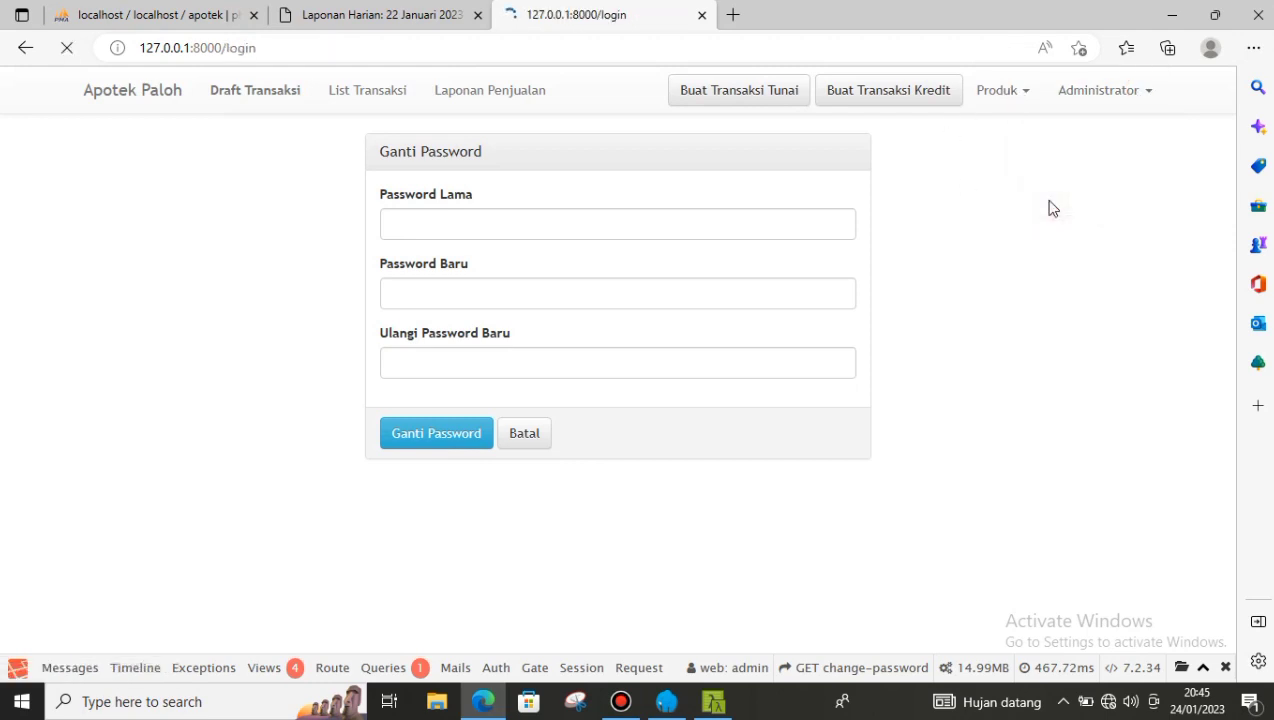